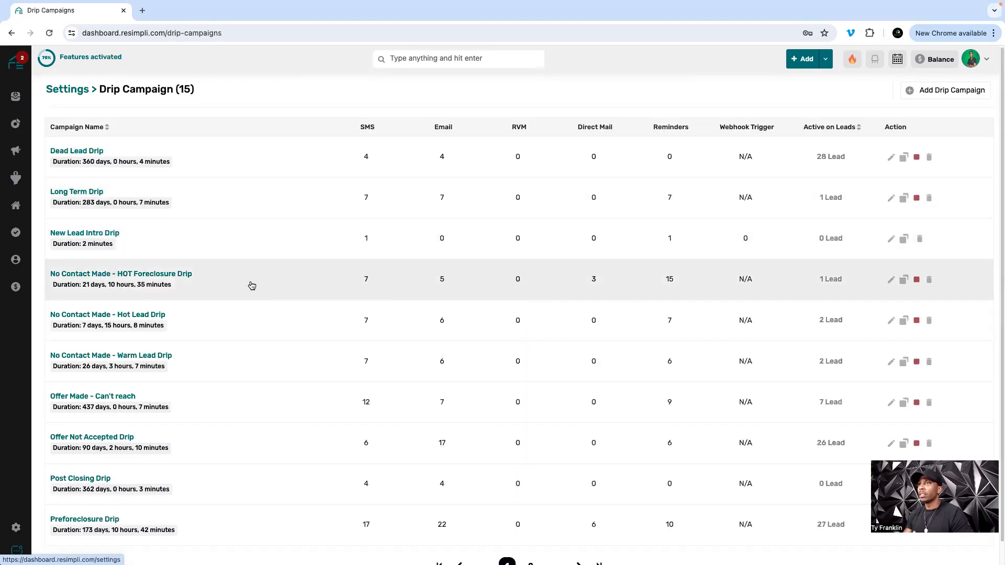
# Step: Review the existing drip campaigns on both pages of the campaign list
pyautogui.scroll(-1, 251, 285)
pyautogui.scroll(1, 250, 283)
pyautogui.scroll(-1, 251, 283)
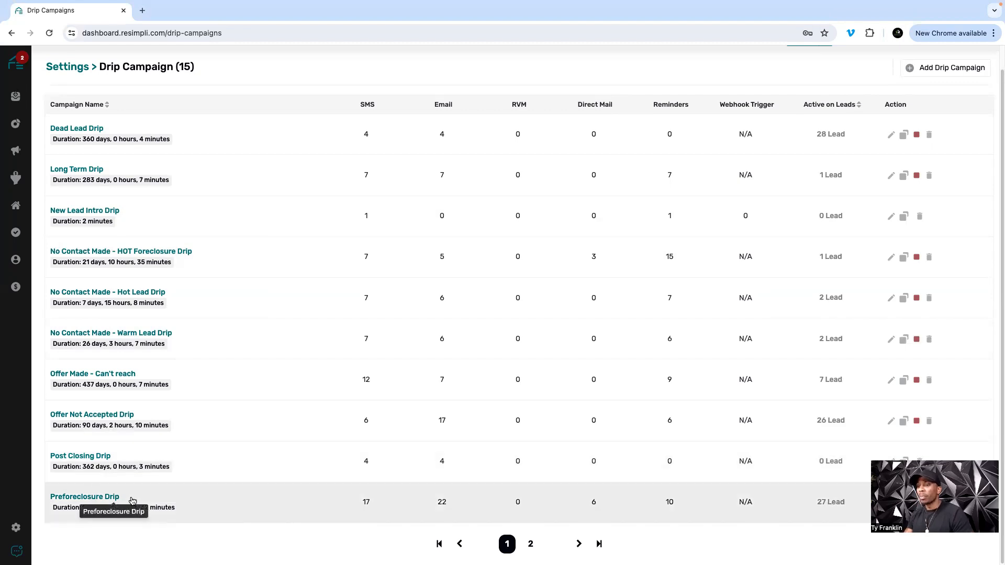
pyautogui.click(532, 545)
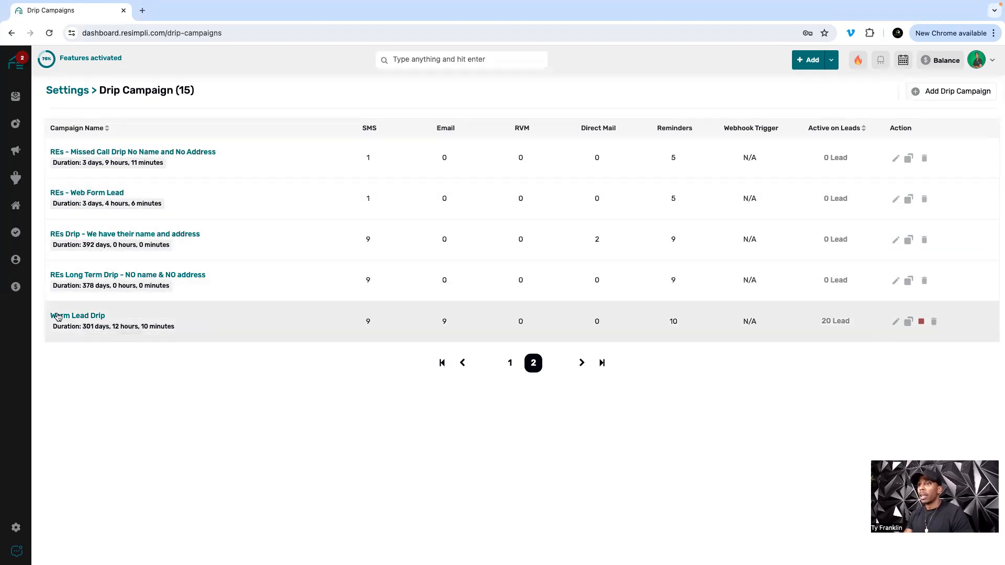
pyautogui.click(504, 367)
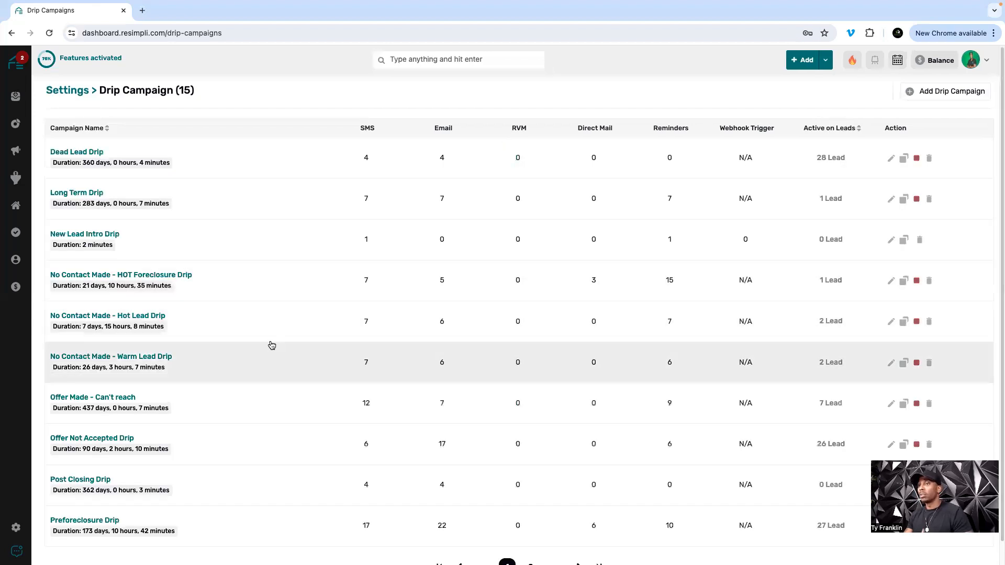
pyautogui.scroll(-1, 269, 333)
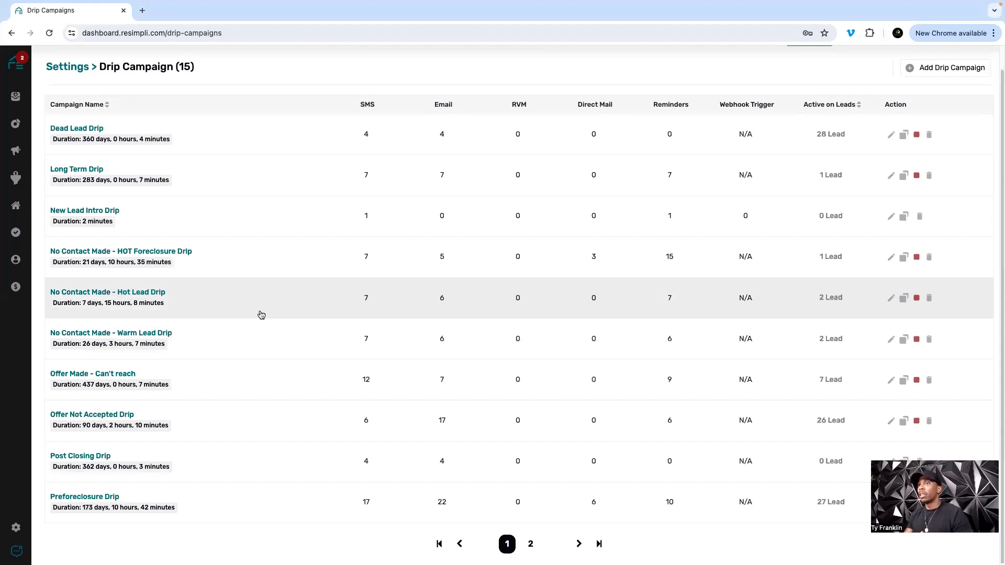
pyautogui.scroll(1, 262, 330)
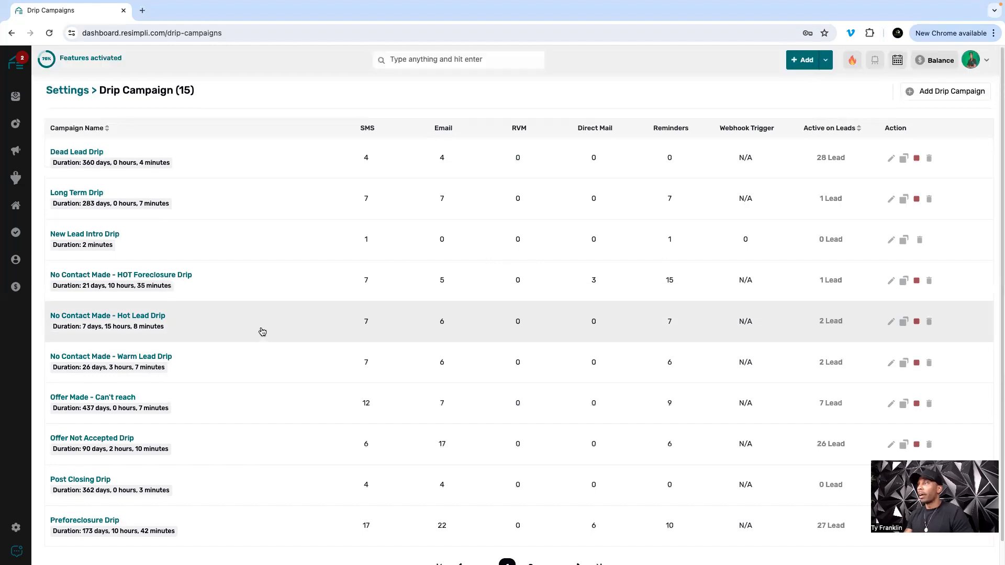
pyautogui.scroll(-1, 261, 330)
pyautogui.scroll(1, 253, 330)
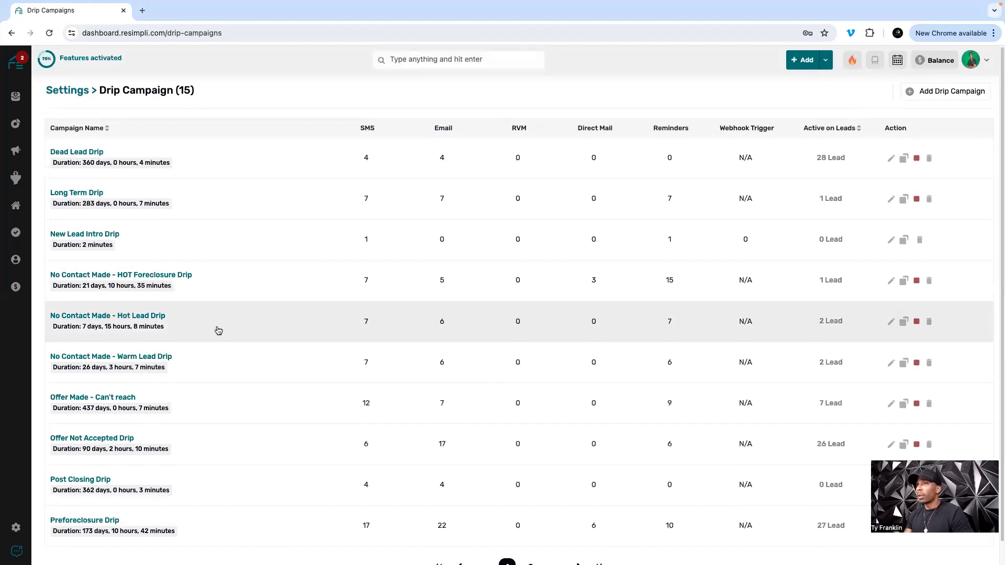
# Step: Start a new drip campaign named Test Campaign and set the delay before Step 1 to 1 hour
pyautogui.click(927, 92)
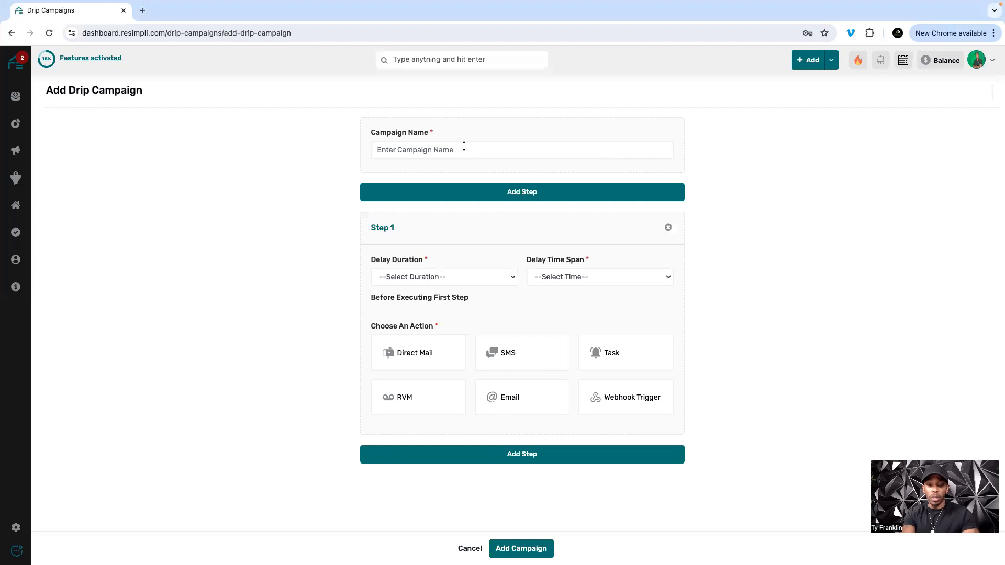
pyautogui.write('Test Campaign')
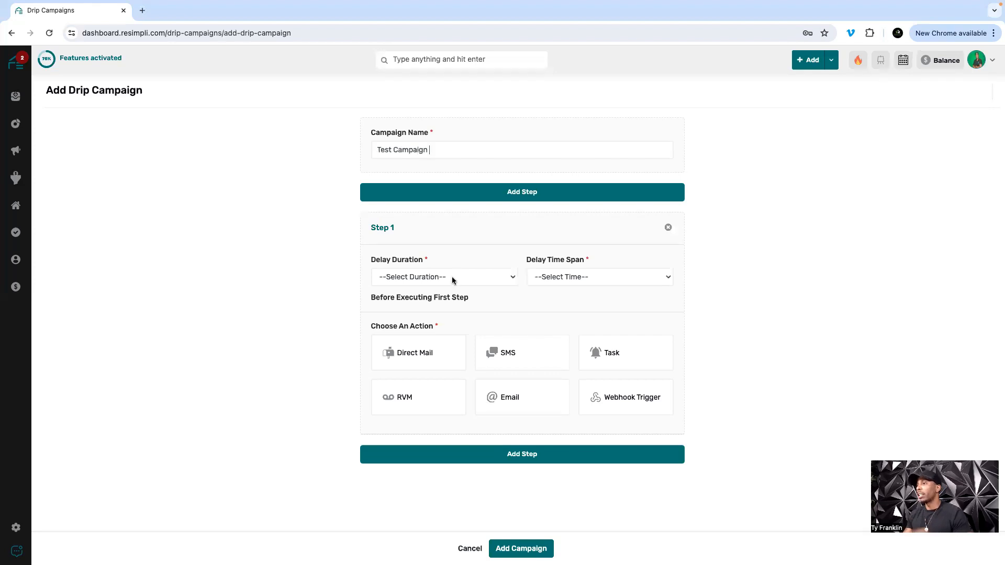
pyautogui.click(463, 282)
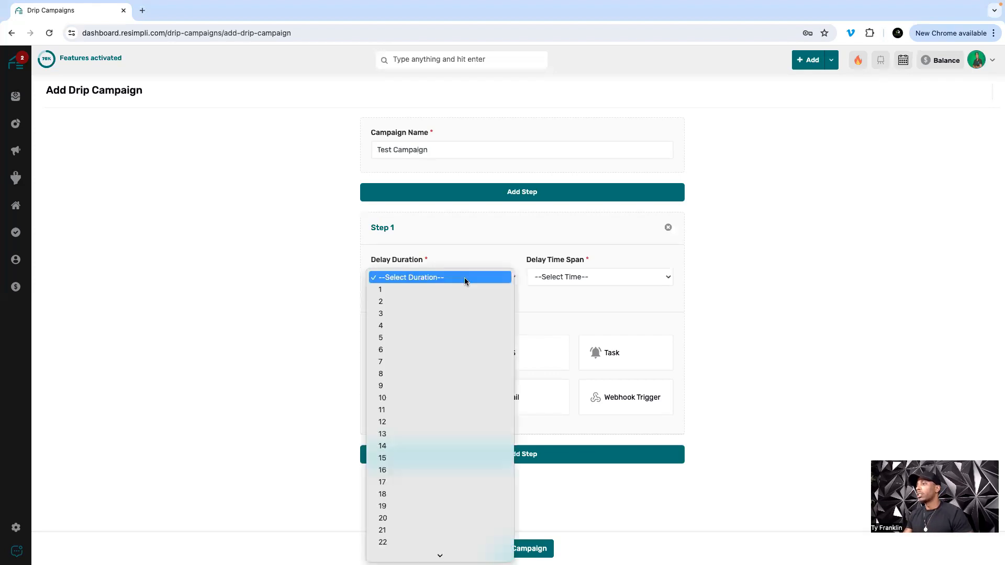
pyautogui.click(433, 295)
pyautogui.click(568, 278)
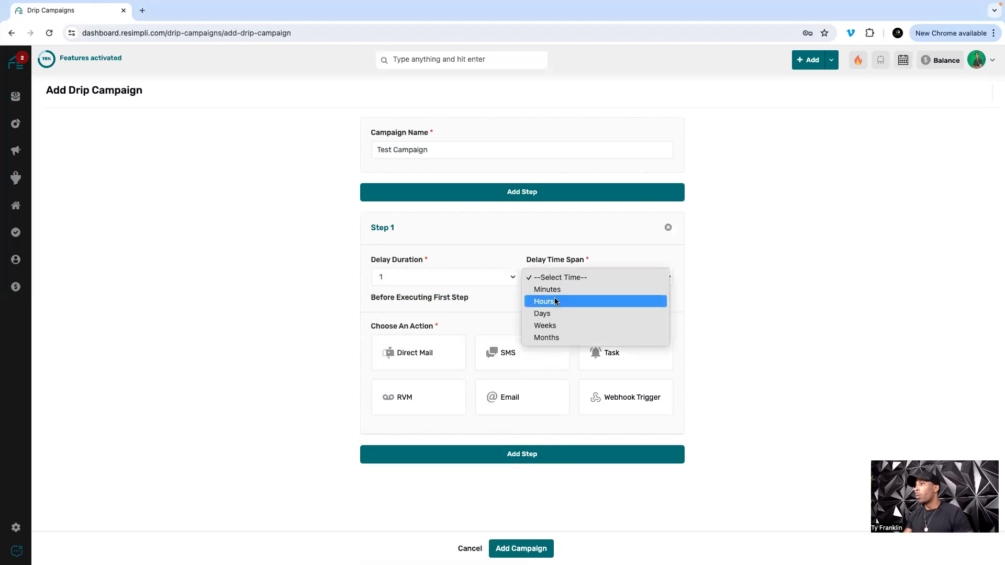
pyautogui.click(556, 302)
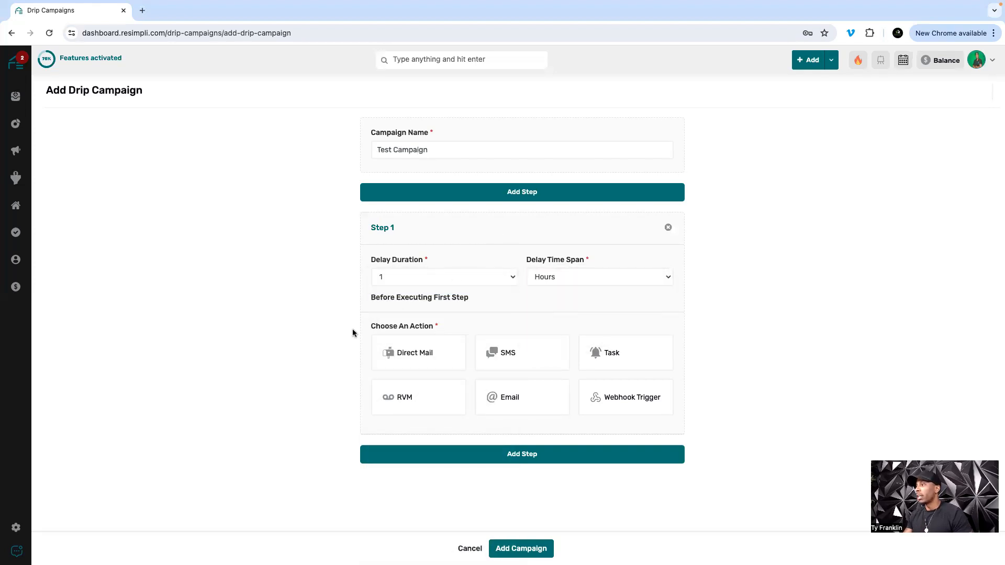
# Step: Choose Direct Mail as the Step 1 action and preview the front and back of postcard Design Post #1
pyautogui.click(502, 353)
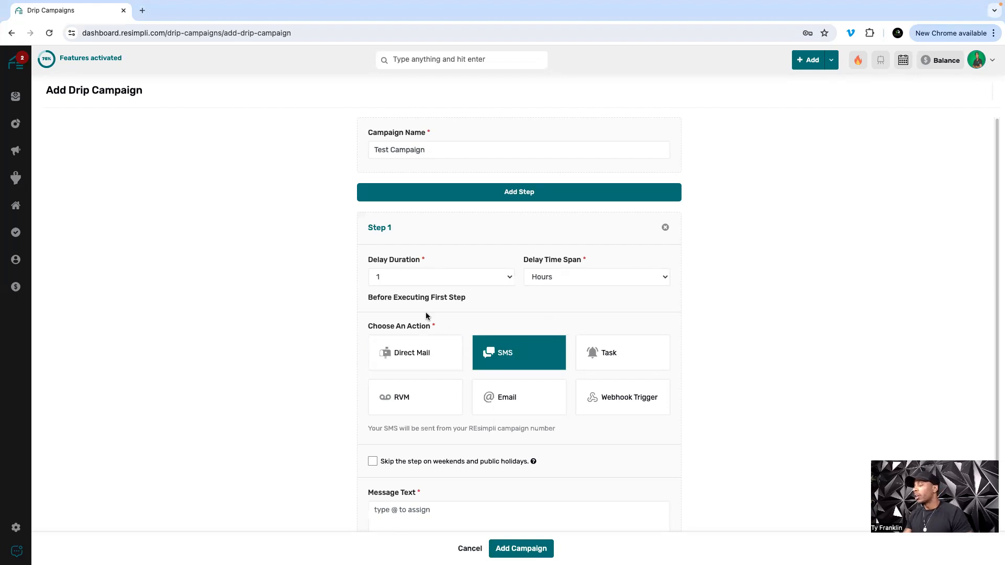
pyautogui.click(401, 352)
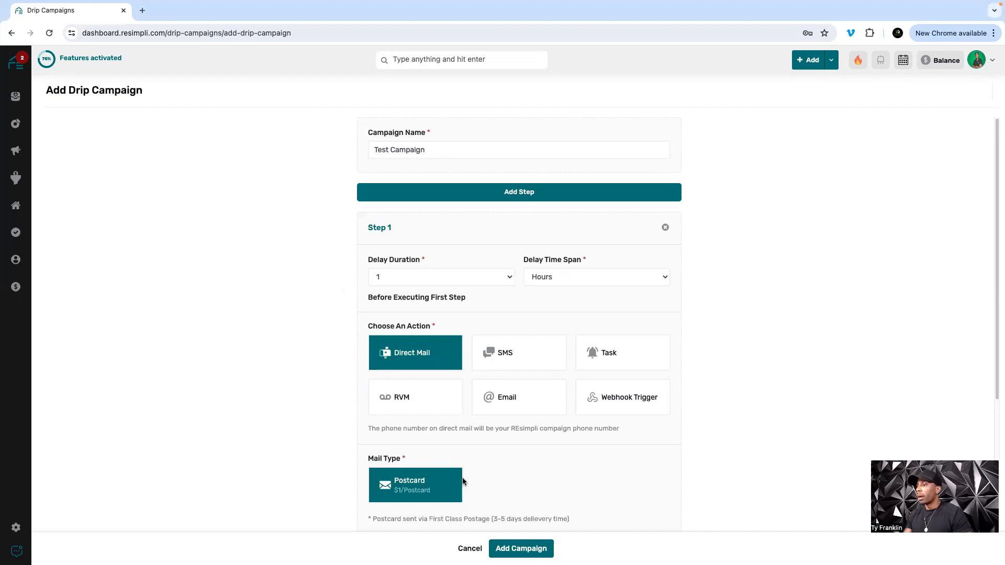
pyautogui.scroll(-4, 503, 447)
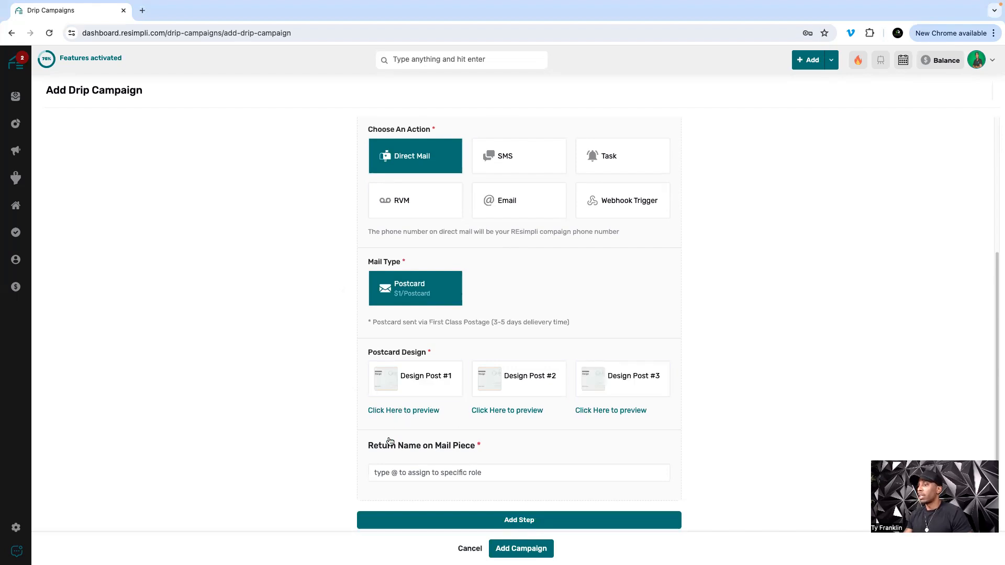
pyautogui.click(476, 369)
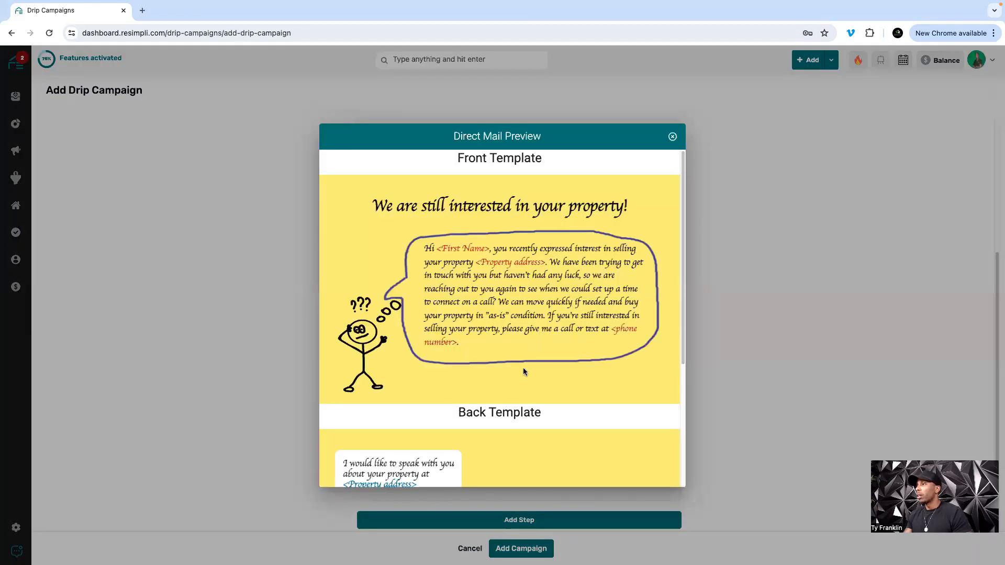
pyautogui.scroll(-5, 526, 346)
pyautogui.scroll(5, 533, 327)
pyautogui.click(672, 136)
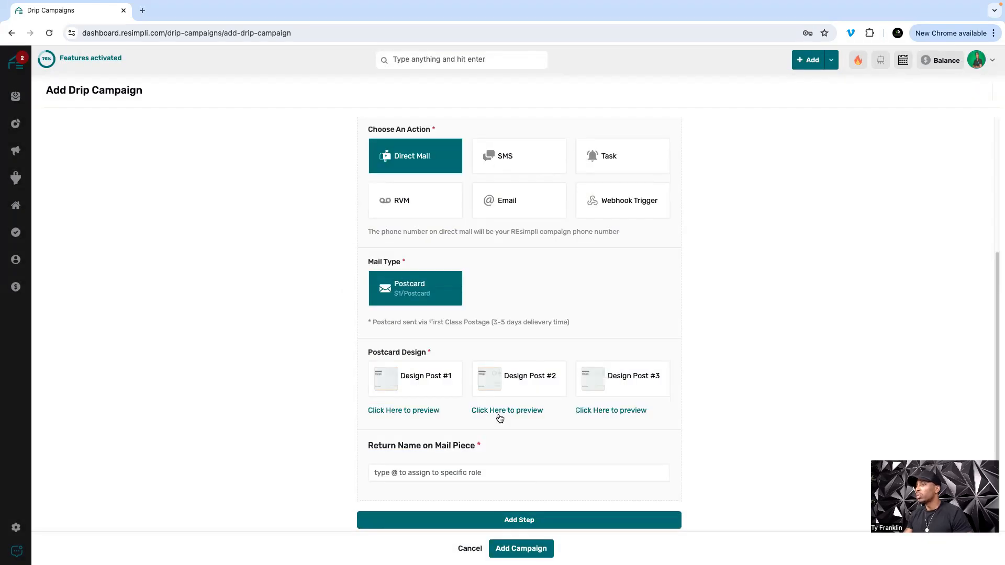
# Step: Preview the postcard templates Design Post #2 and Design Post #3
pyautogui.click(500, 413)
pyautogui.scroll(-5, 518, 367)
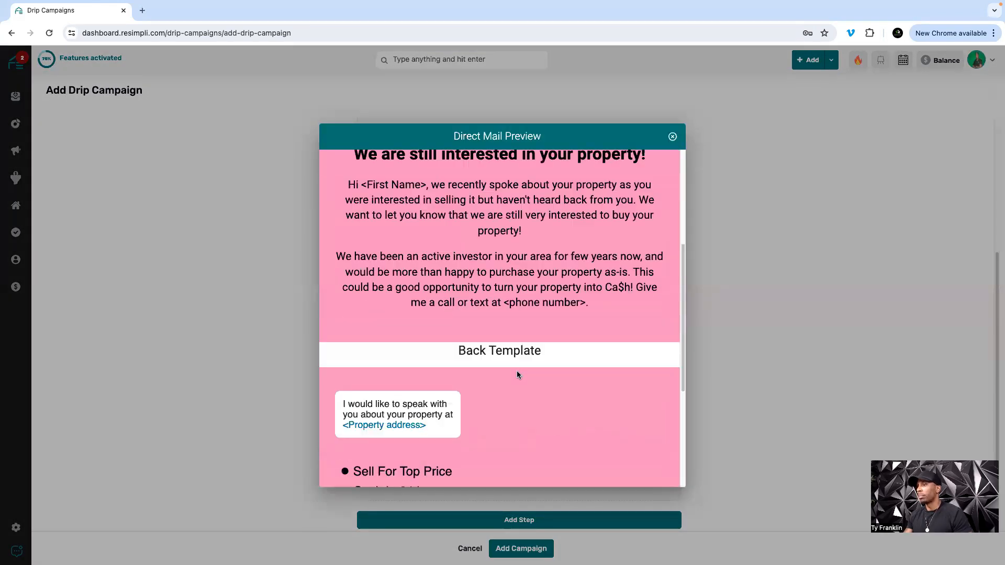
pyautogui.click(673, 137)
pyautogui.click(602, 412)
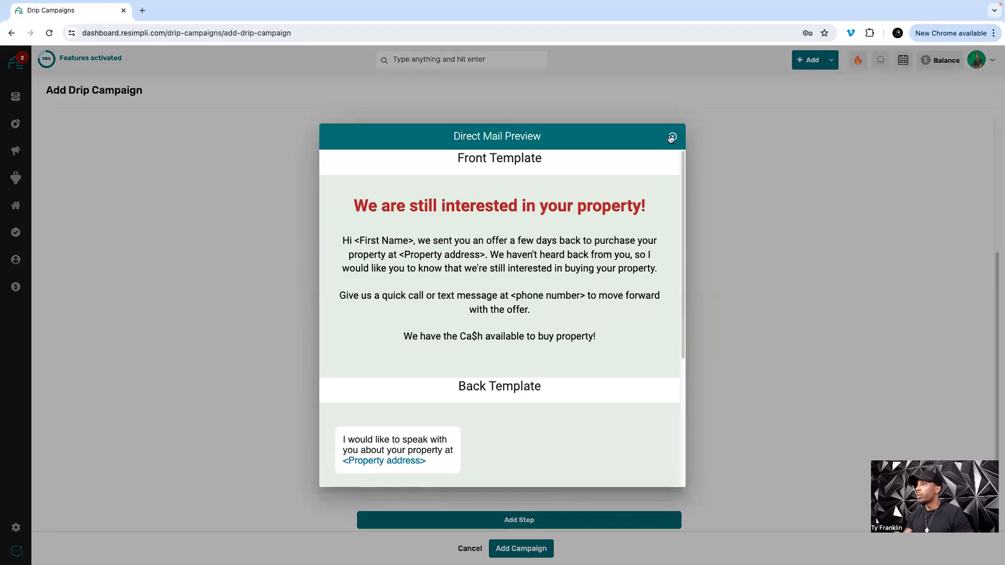
pyautogui.click(672, 137)
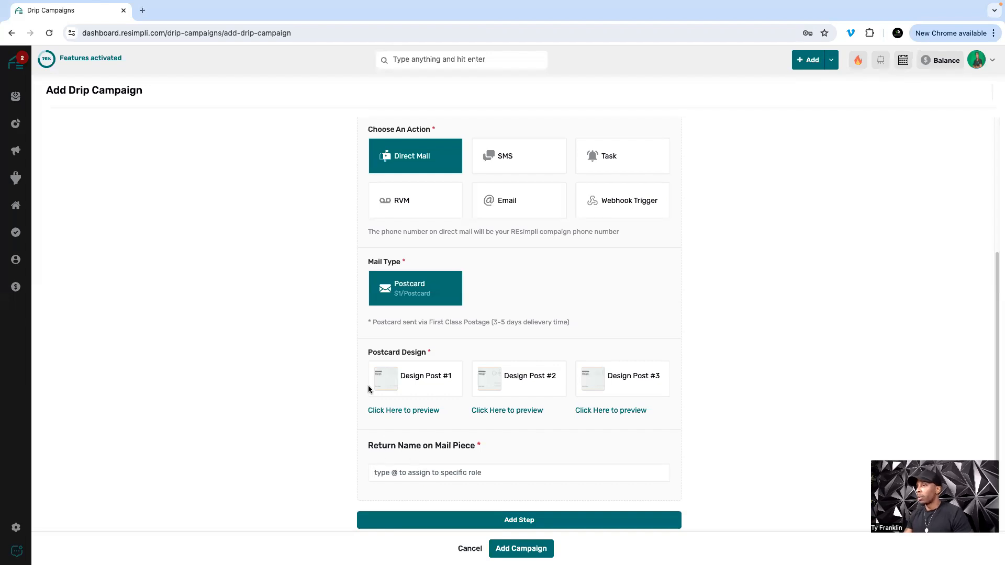
pyautogui.scroll(2, 495, 363)
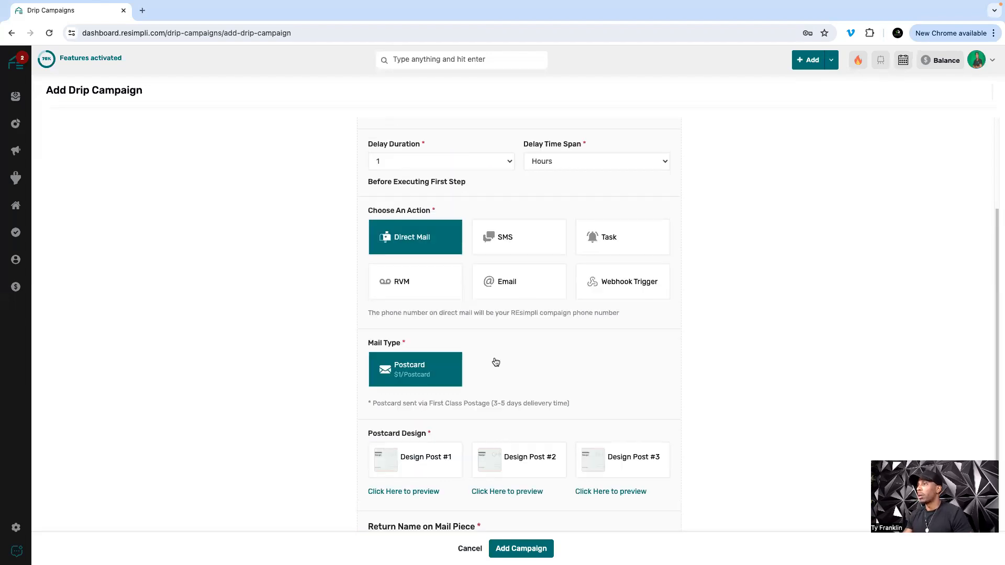
pyautogui.scroll(2, 496, 362)
pyautogui.click(504, 314)
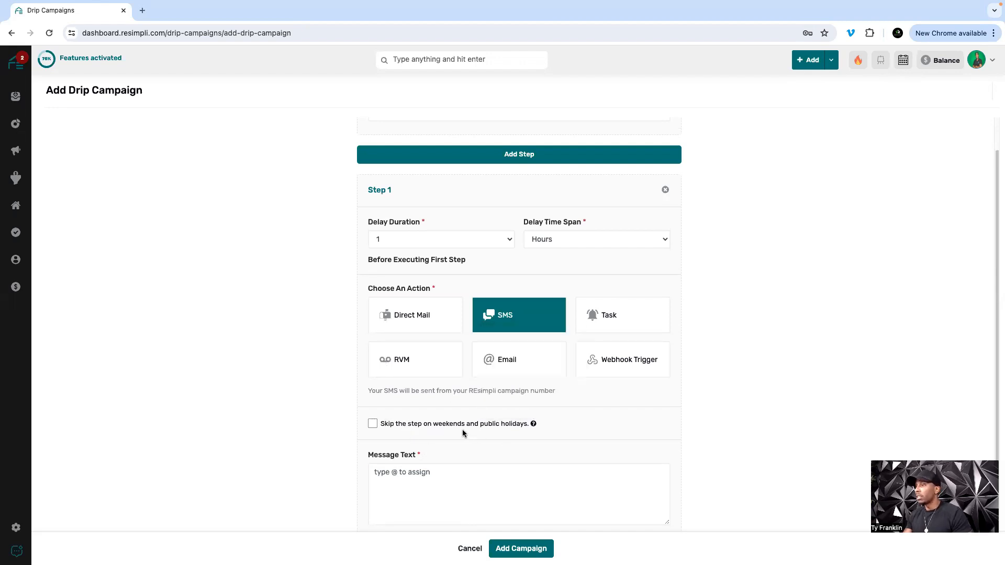
pyautogui.scroll(-1, 463, 433)
pyautogui.click(446, 433)
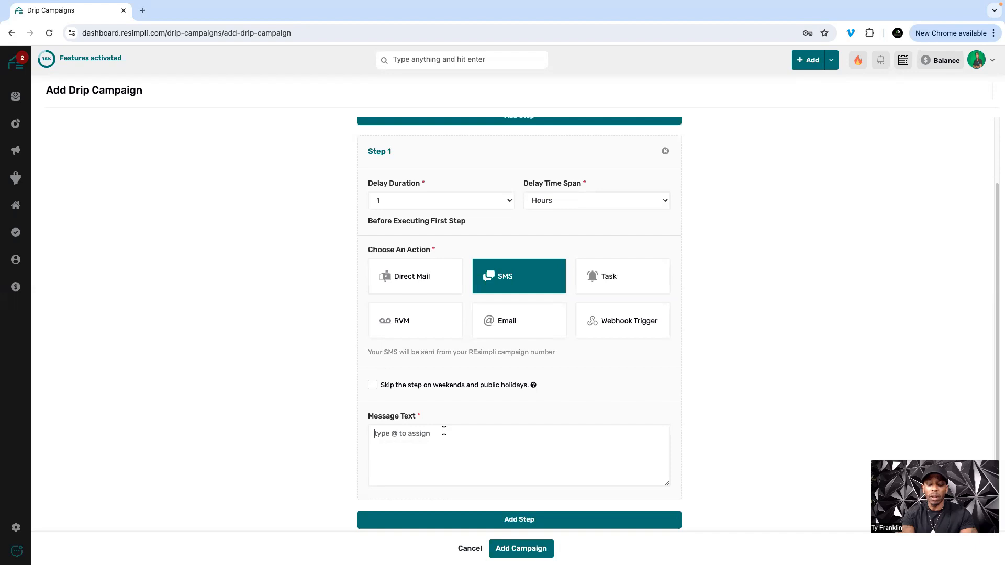
pyautogui.write('Hey')
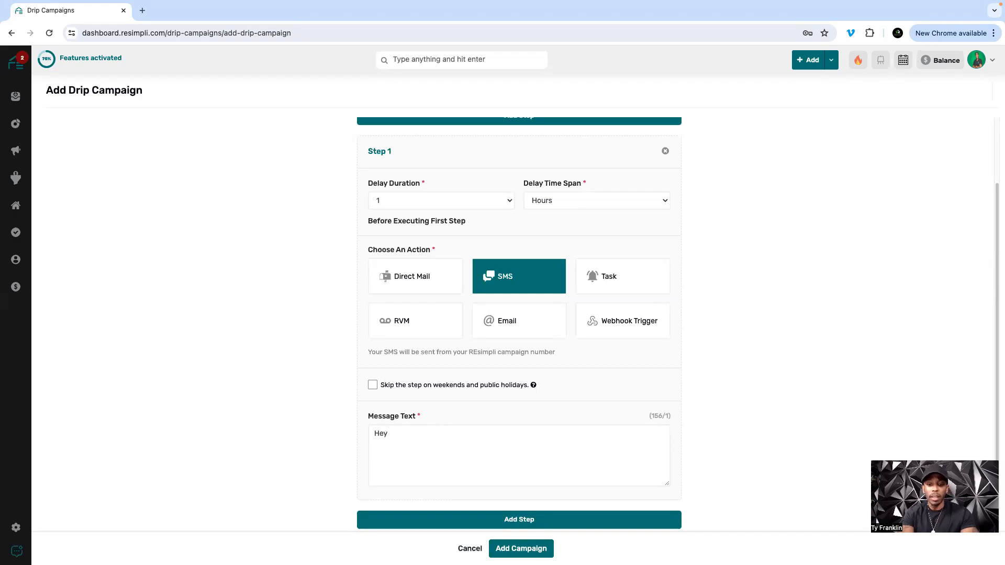
pyautogui.write('@f')
pyautogui.press('BackSpace')
pyautogui.press('BackSpace')
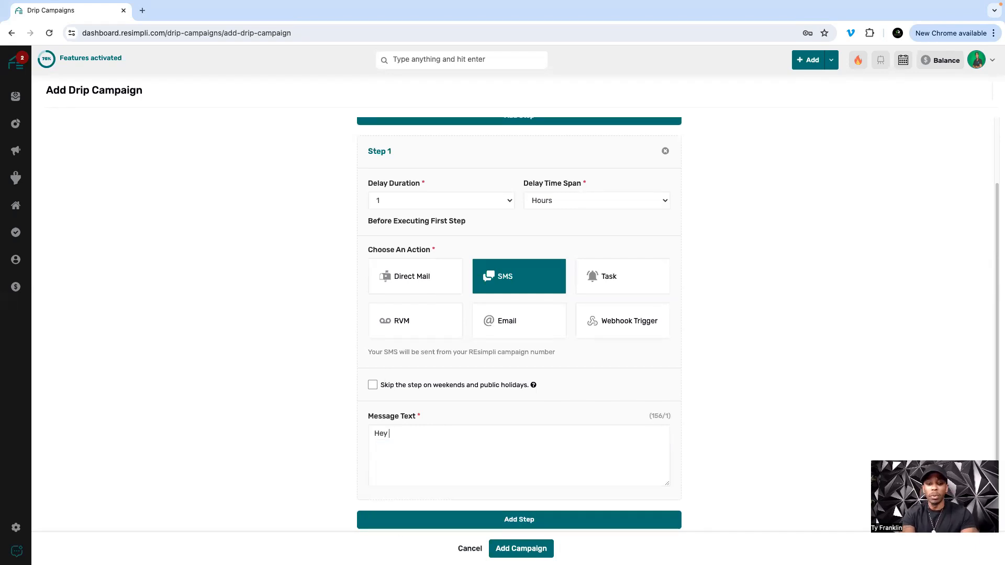
pyautogui.write('@')
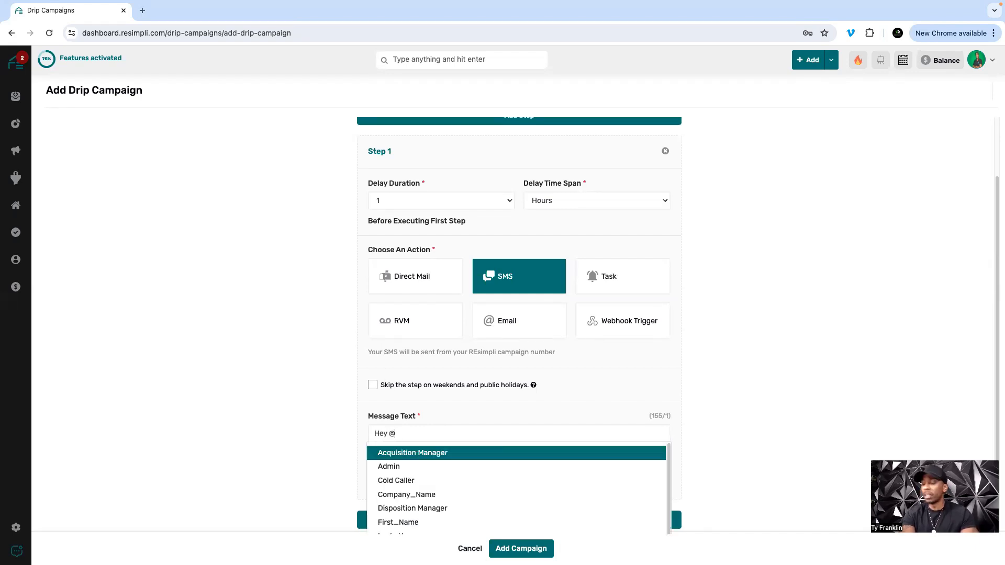
pyautogui.write('fi')
pyautogui.press('Return')
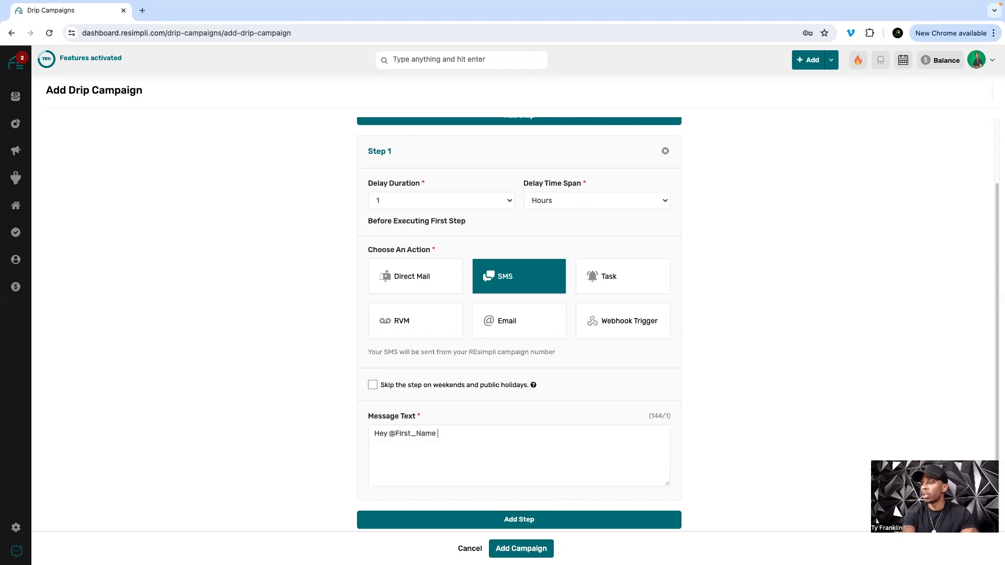
# Step: Continue the message with "this is", the sender's first name, and "I was reaching out to see if you recieved my last text."
pyautogui.write('this is ')
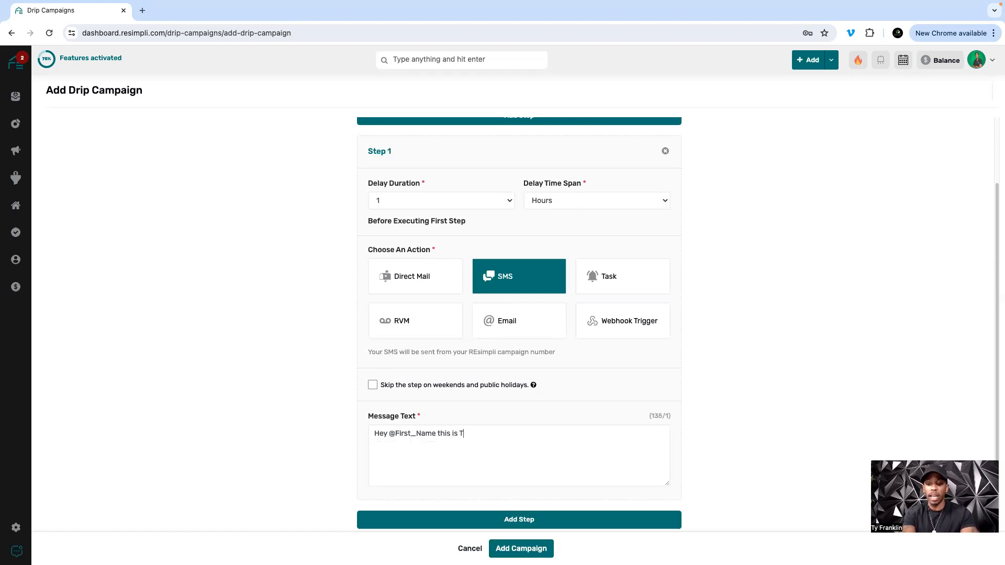
pyautogui.write('Ty. I was re')
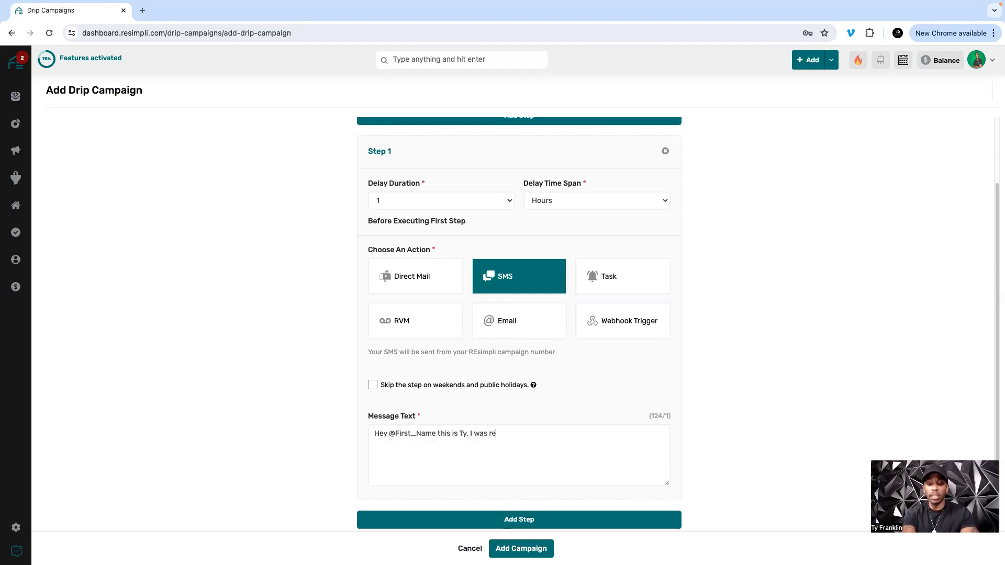
pyautogui.write('aching out to se')
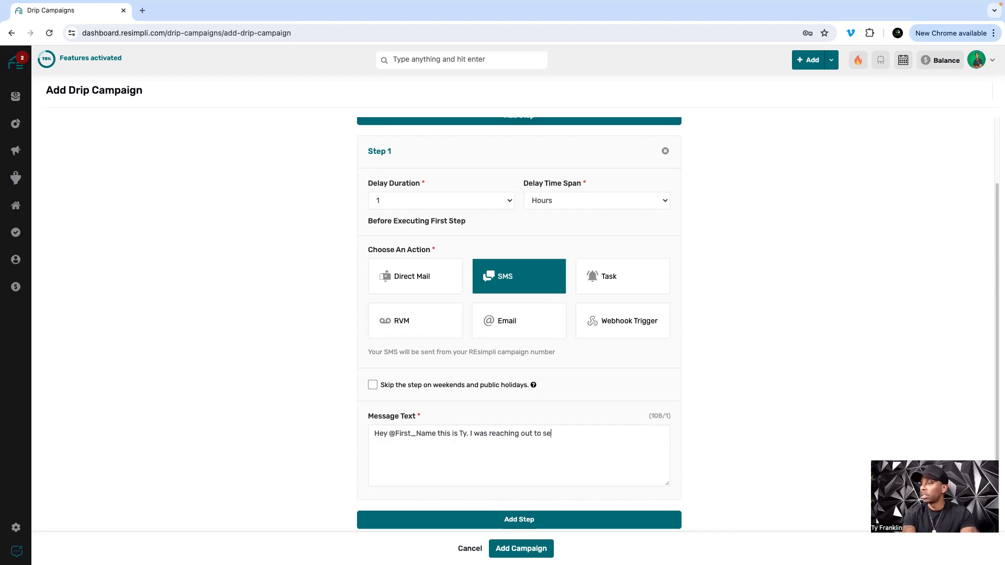
pyautogui.write('e if you ')
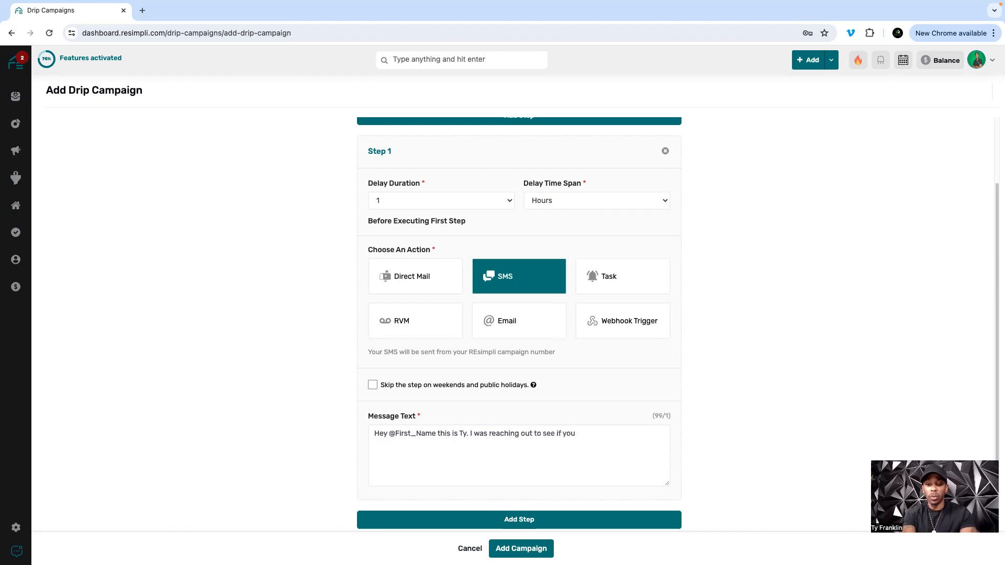
pyautogui.write('recieved my ')
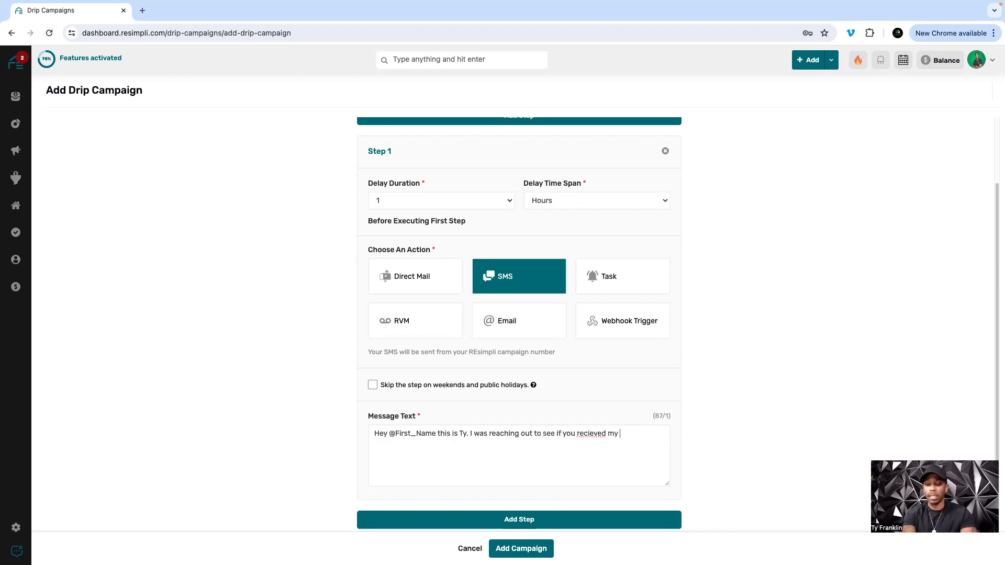
pyautogui.write('last trext')
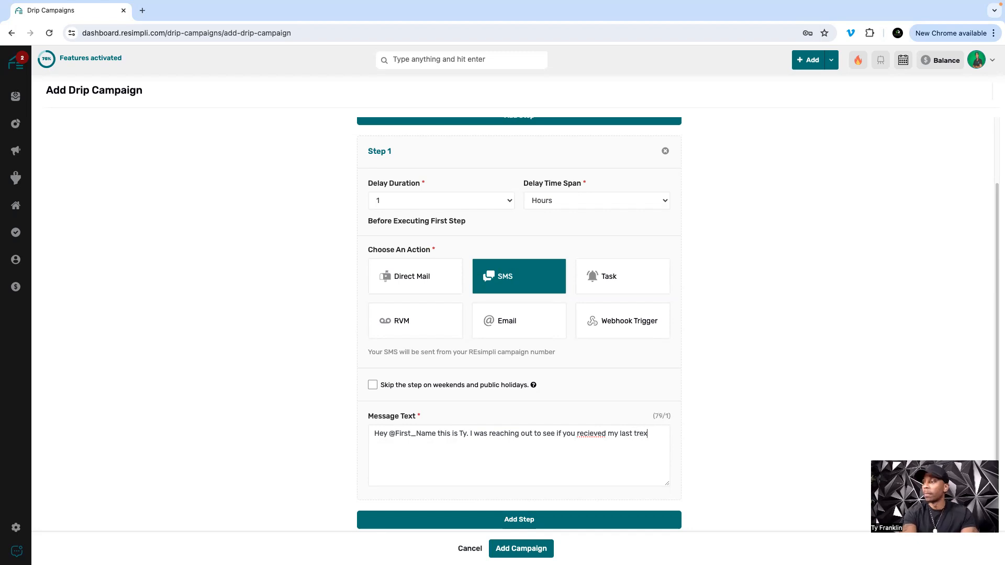
pyautogui.press('BackSpace')
pyautogui.press('BackSpace')
pyautogui.press('BackSpace')
pyautogui.press('BackSpace')
pyautogui.write('ex')
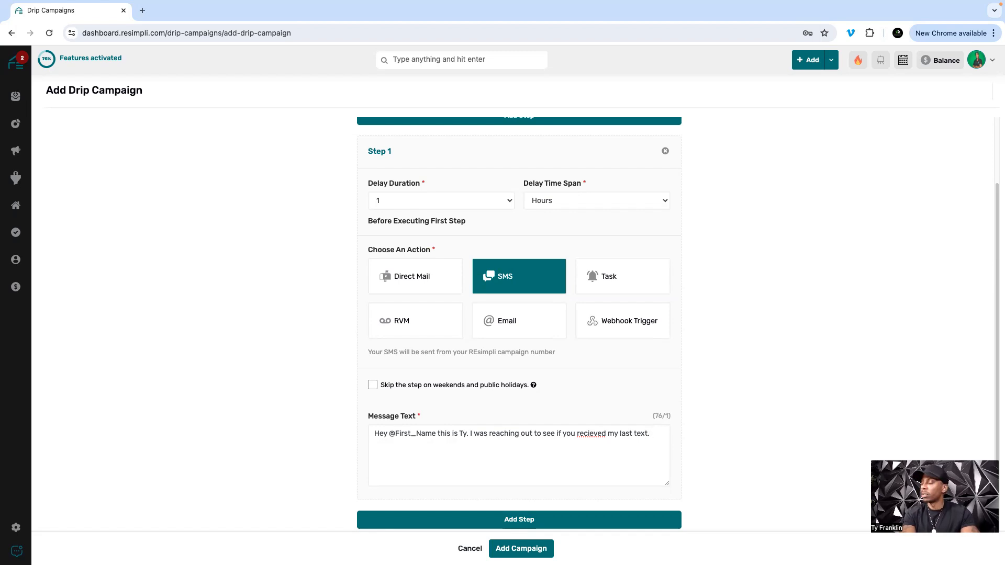
# Step: End the Step 1 SMS message with the opt-out sentence "Reply STOP to opt out."
pyautogui.write('Reply ')
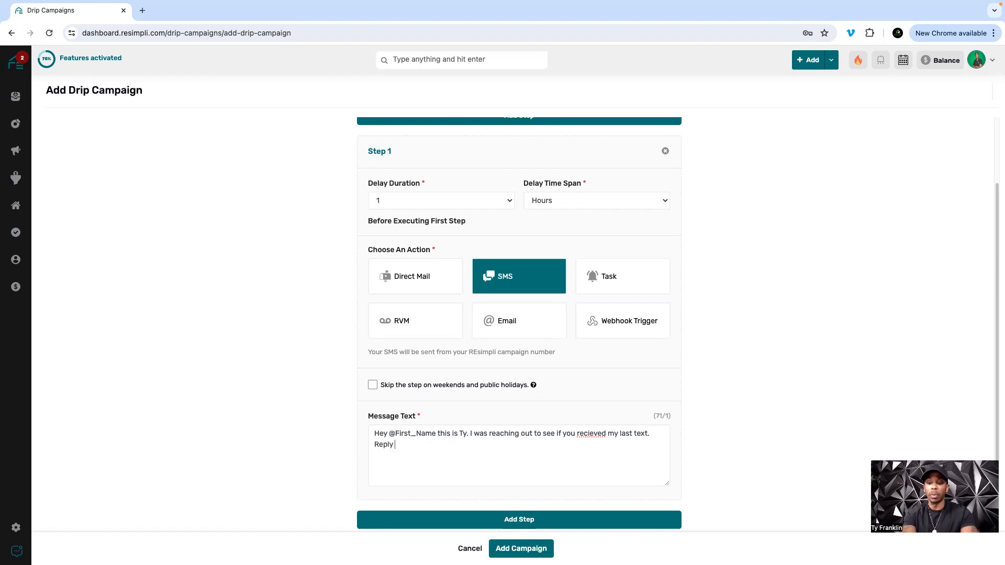
pyautogui.write('STOP to opt')
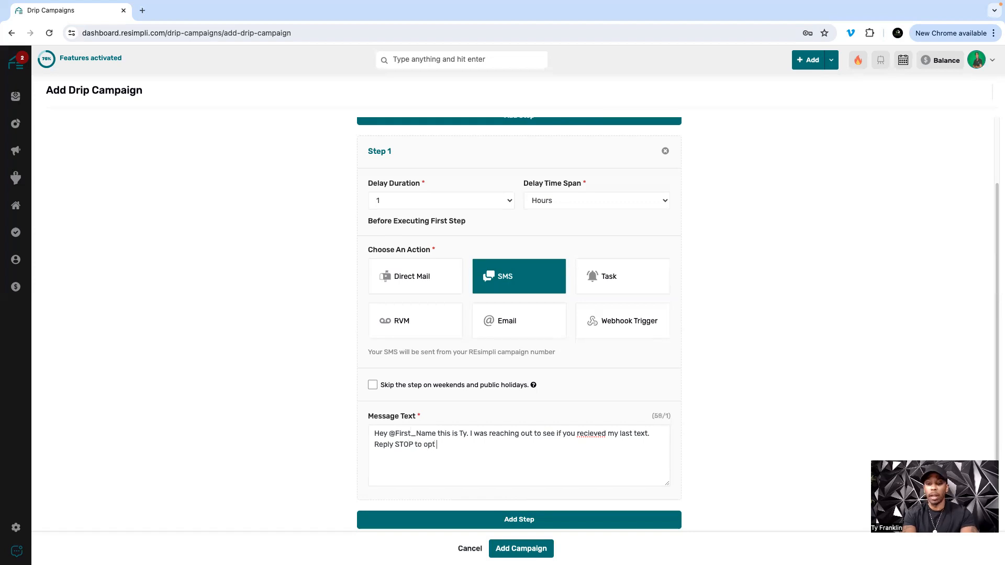
pyautogui.write(' out.')
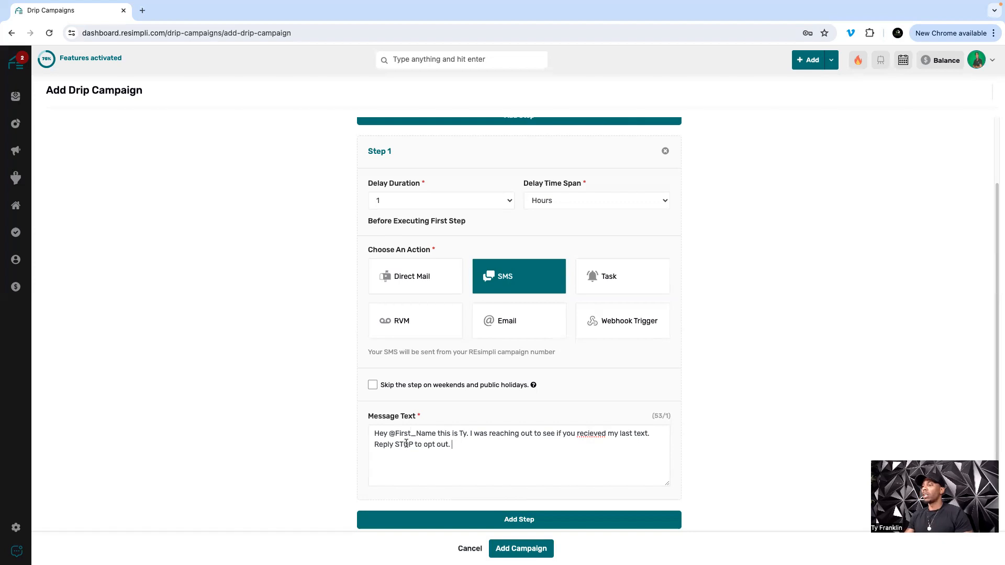
pyautogui.moveTo(396, 444); pyautogui.dragTo(453, 445)
pyautogui.click(441, 444)
pyautogui.click(458, 444)
pyautogui.moveTo(451, 444); pyautogui.dragTo(348, 445)
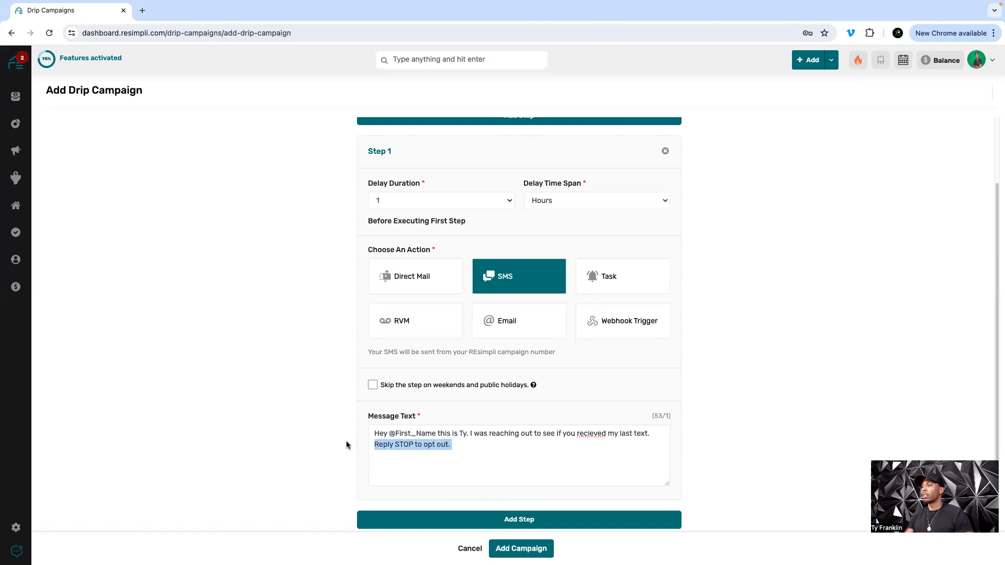
pyautogui.click(455, 451)
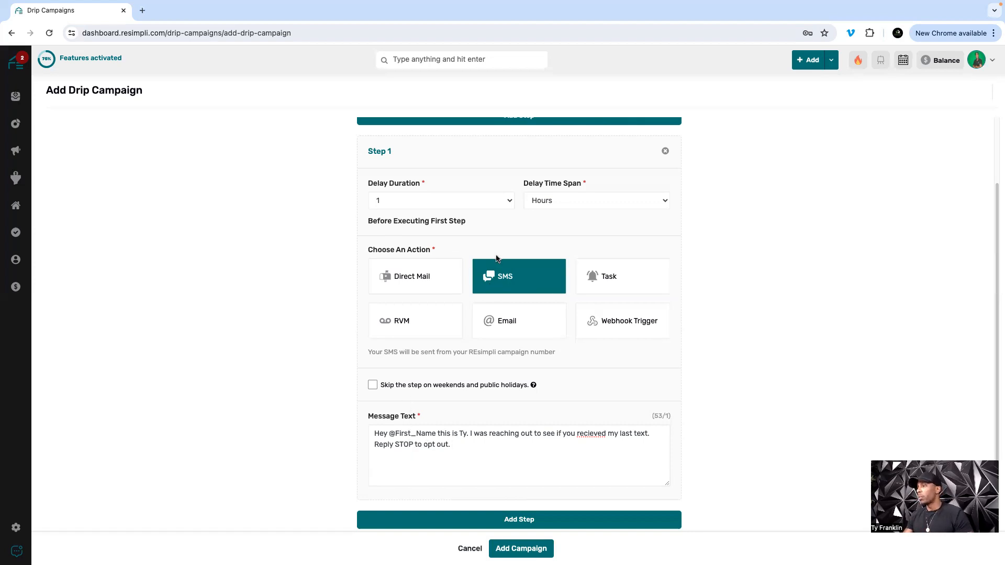
# Step: Add a second step to the campaign and choose Task as its action
pyautogui.scroll(1, 636, 405)
pyautogui.scroll(-1, 545, 483)
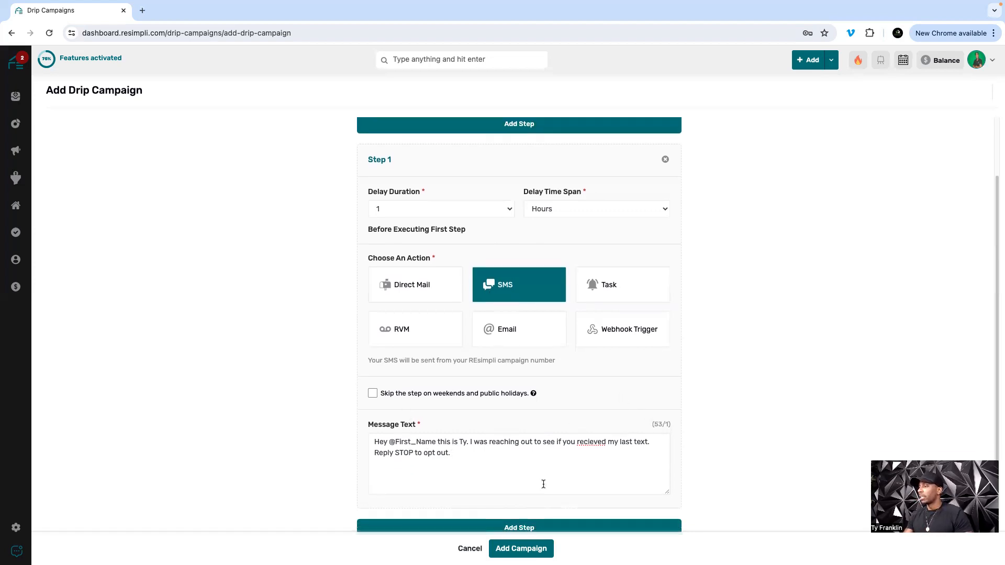
pyautogui.click(525, 525)
pyautogui.scroll(-5, 471, 404)
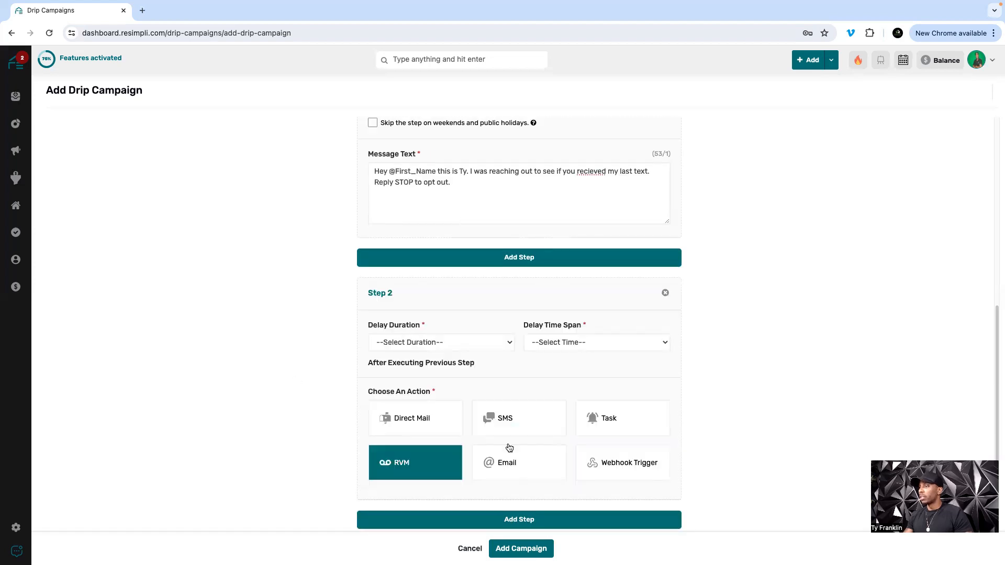
pyautogui.click(610, 418)
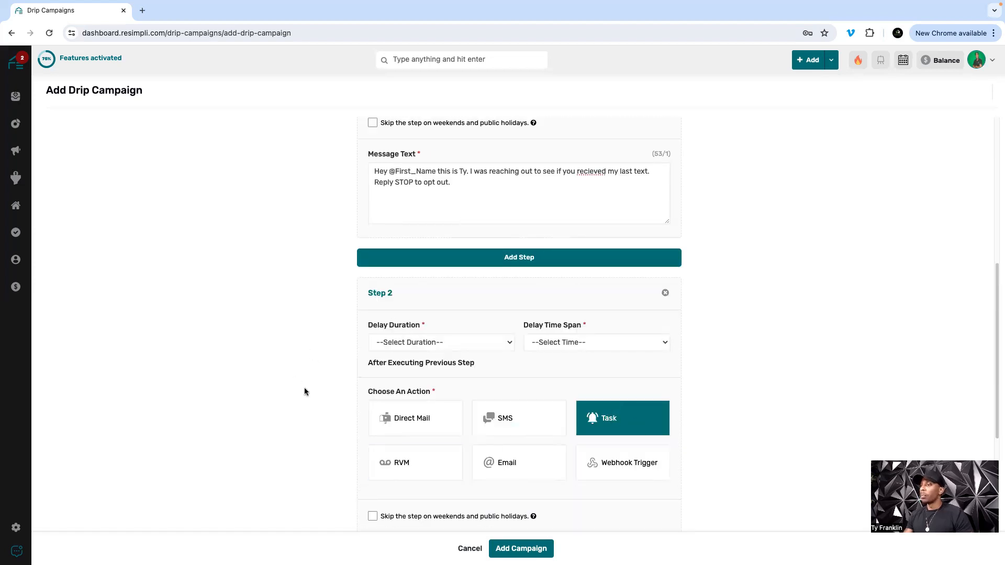
pyautogui.scroll(1, 336, 390)
pyautogui.scroll(-3, 348, 393)
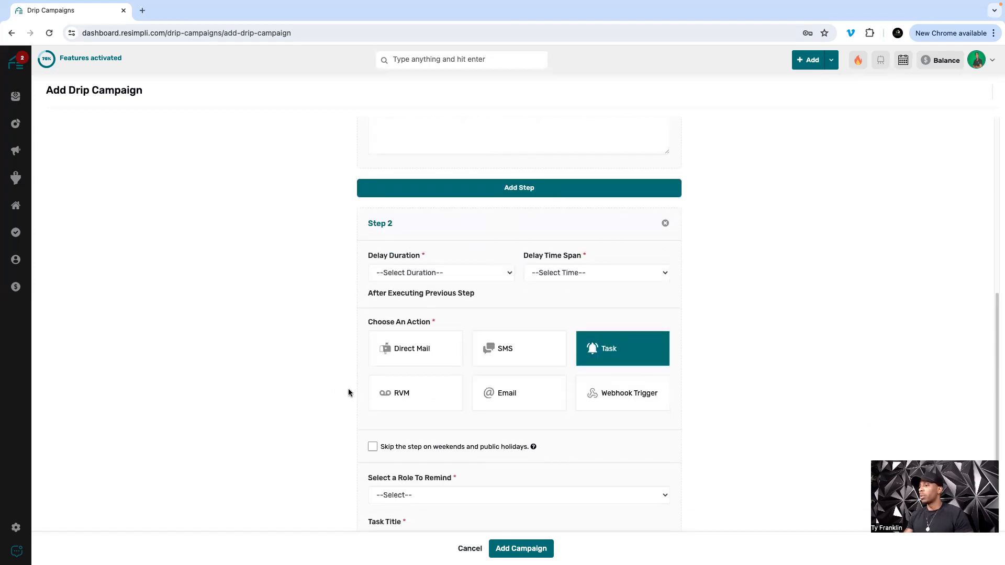
pyautogui.scroll(-1, 366, 366)
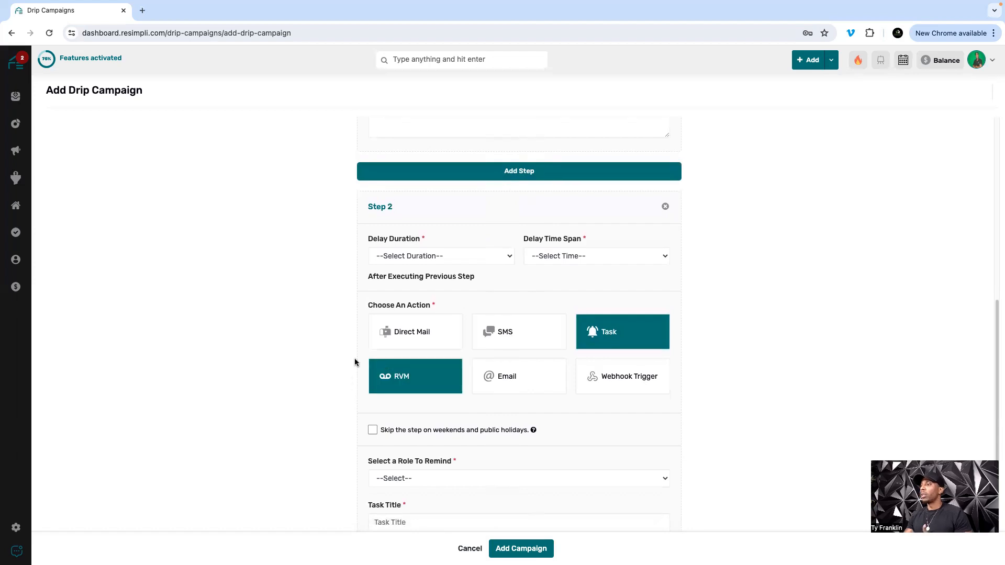
# Step: Set the Step 2 delay to 3 hours after the previous step
pyautogui.click(422, 256)
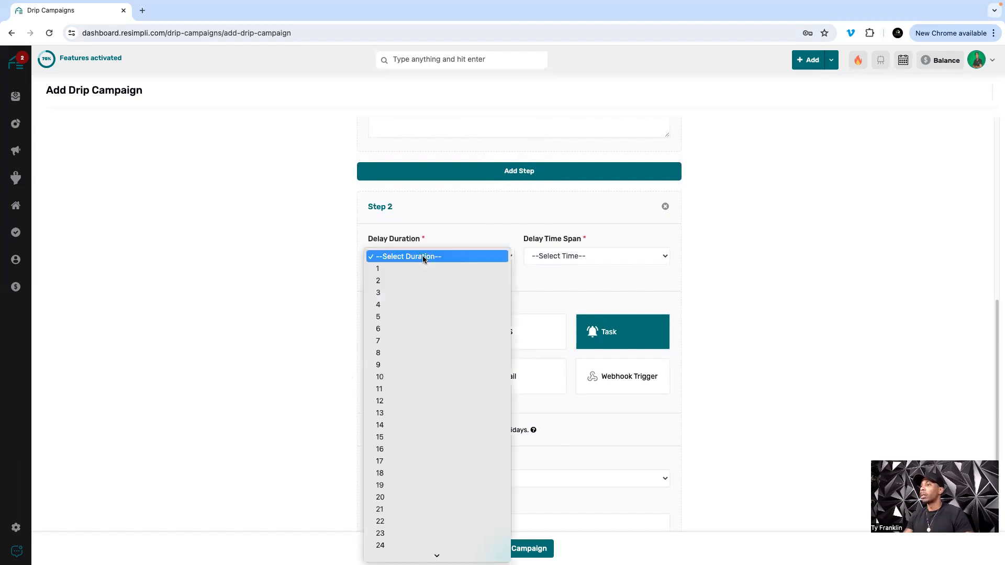
pyautogui.click(397, 268)
pyautogui.click(585, 255)
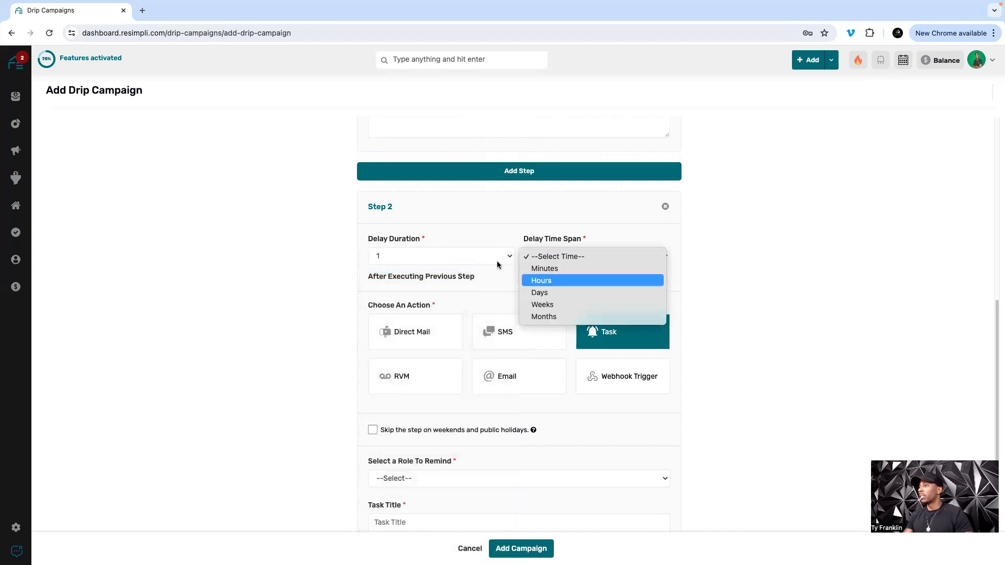
pyautogui.click(454, 260)
pyautogui.click(431, 257)
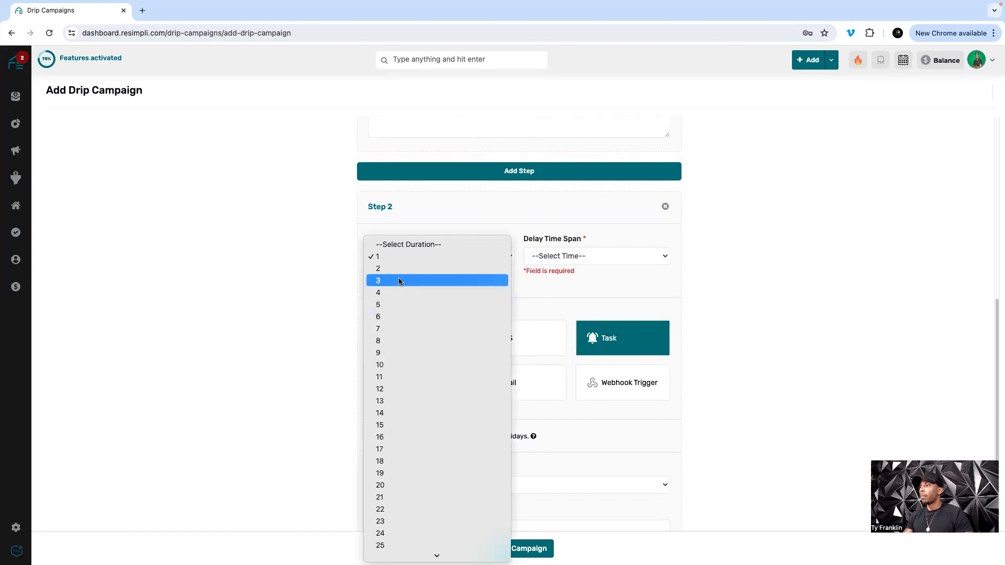
pyautogui.click(616, 263)
pyautogui.click(584, 254)
pyautogui.click(544, 284)
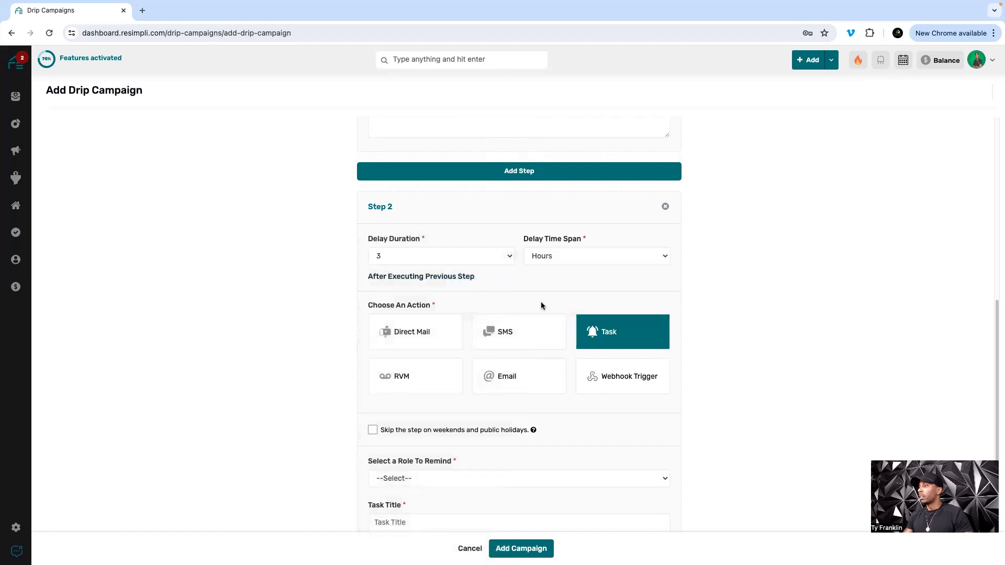
# Step: Assign the Step 2 task reminder to the Acquisition Manager role and title the task "Call Lead"
pyautogui.scroll(-2, 437, 431)
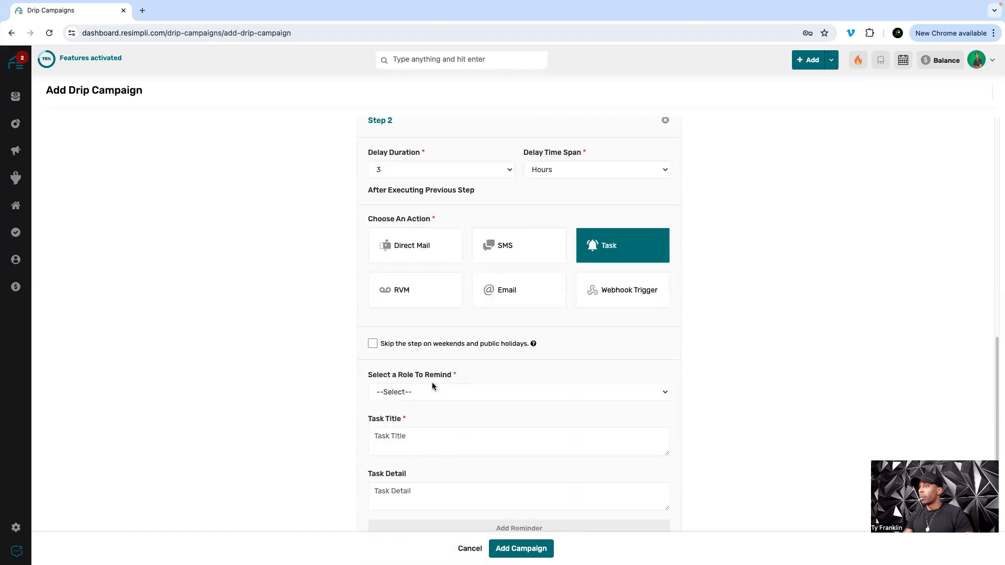
pyautogui.click(422, 392)
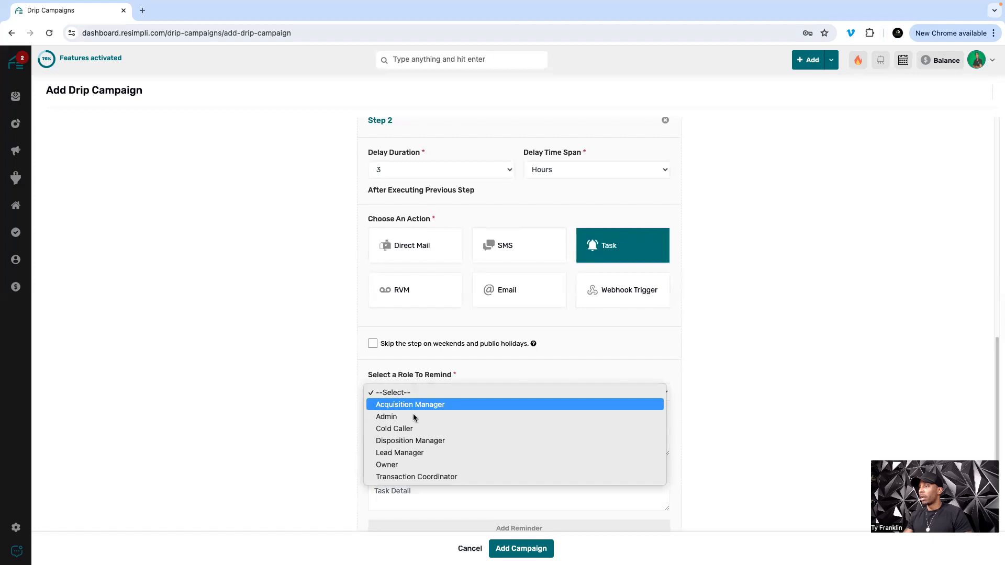
pyautogui.click(422, 407)
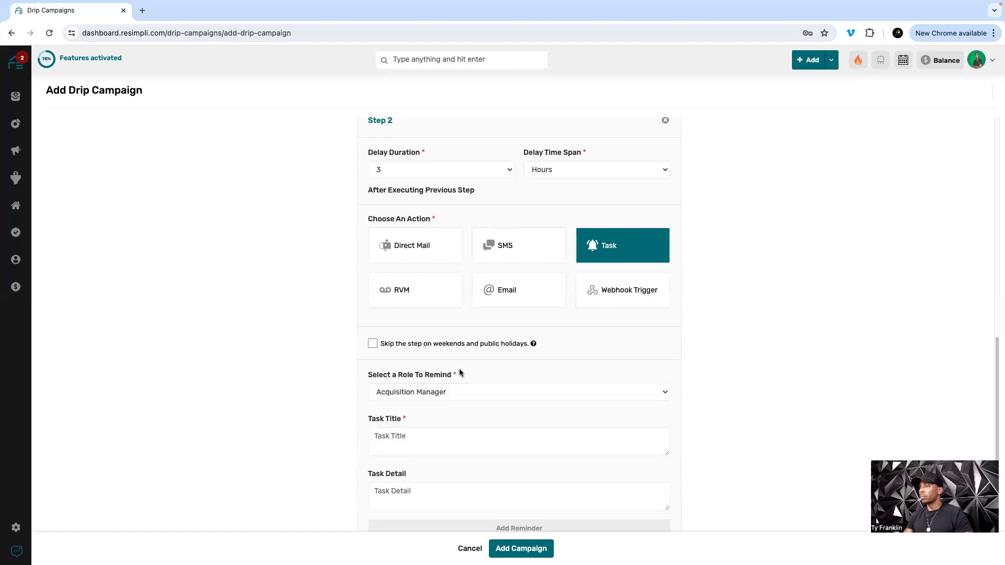
pyautogui.scroll(-1, 426, 391)
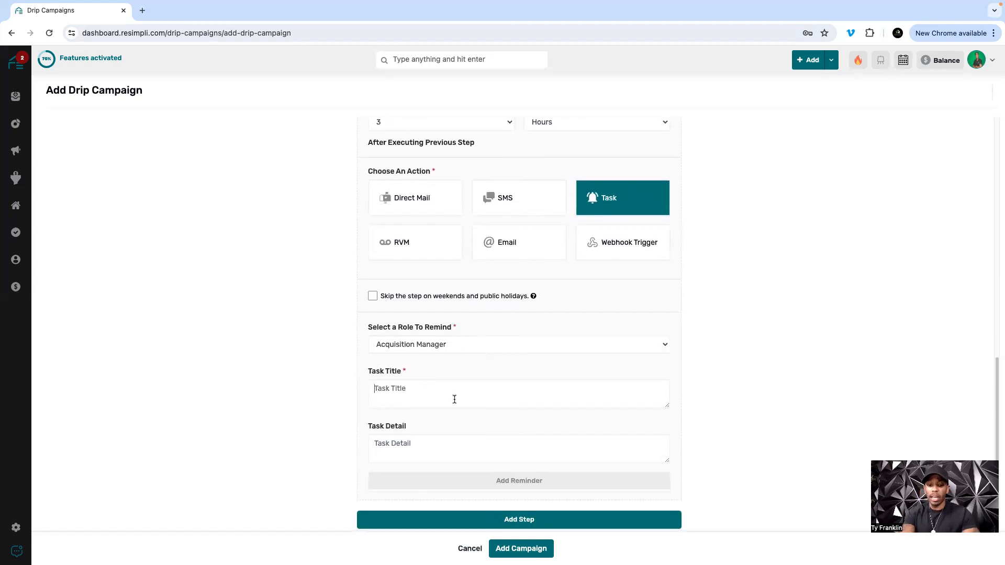
pyautogui.write('Call Lead')
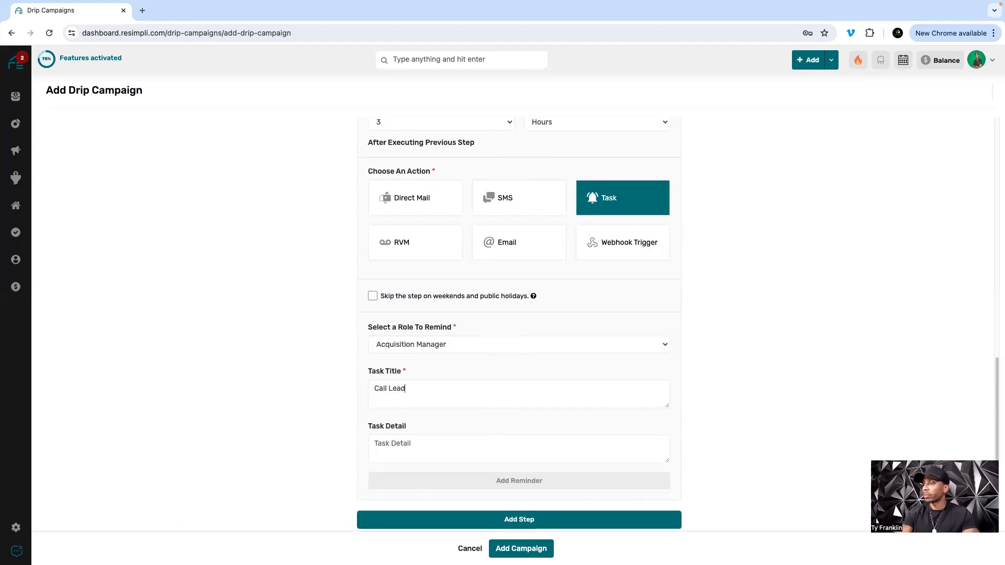
# Step: Enter "Call new lead" as the task detail of Step 2
pyautogui.click(435, 445)
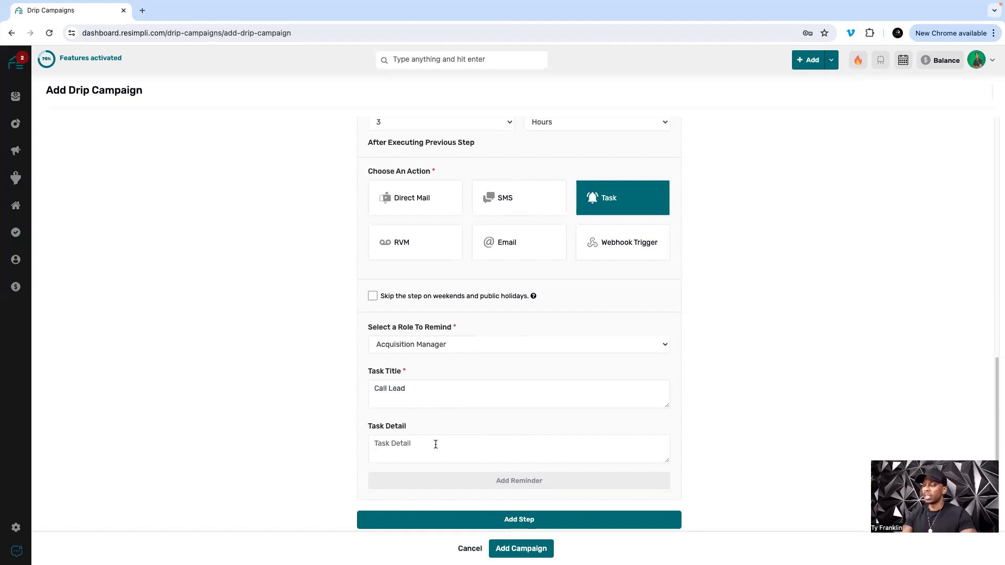
pyautogui.write('C')
pyautogui.press('BackSpace')
pyautogui.write('Call ')
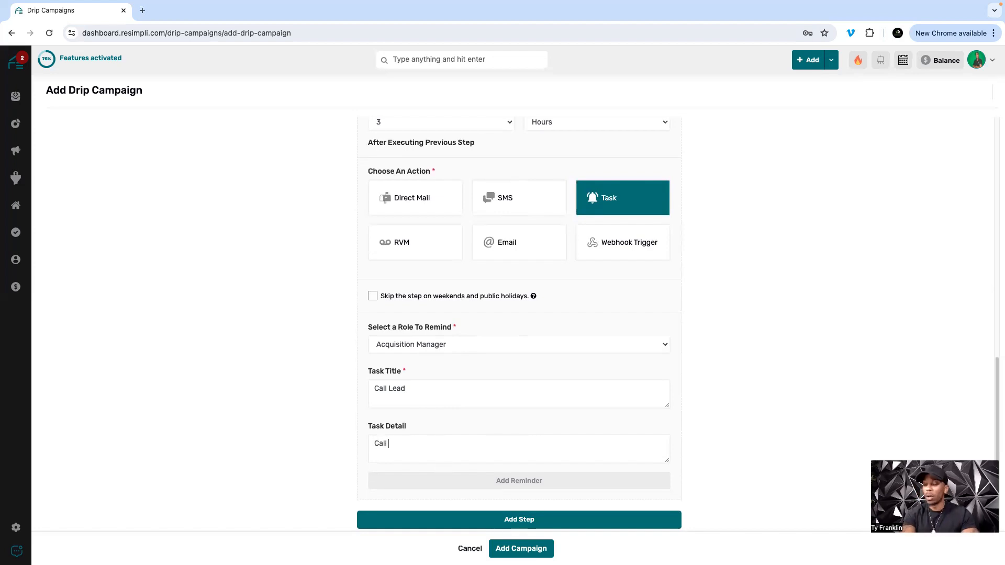
pyautogui.write('newlead')
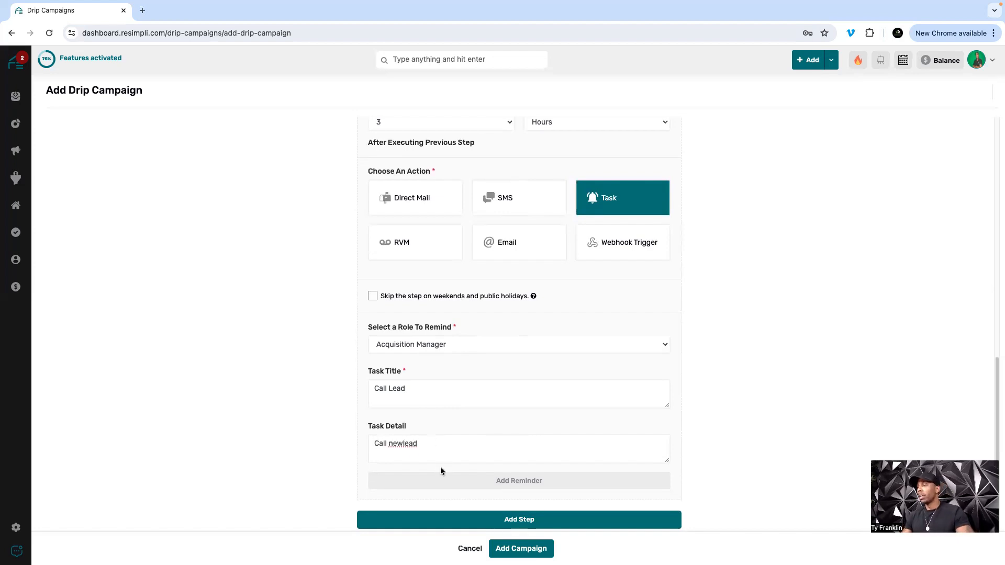
pyautogui.click(407, 449)
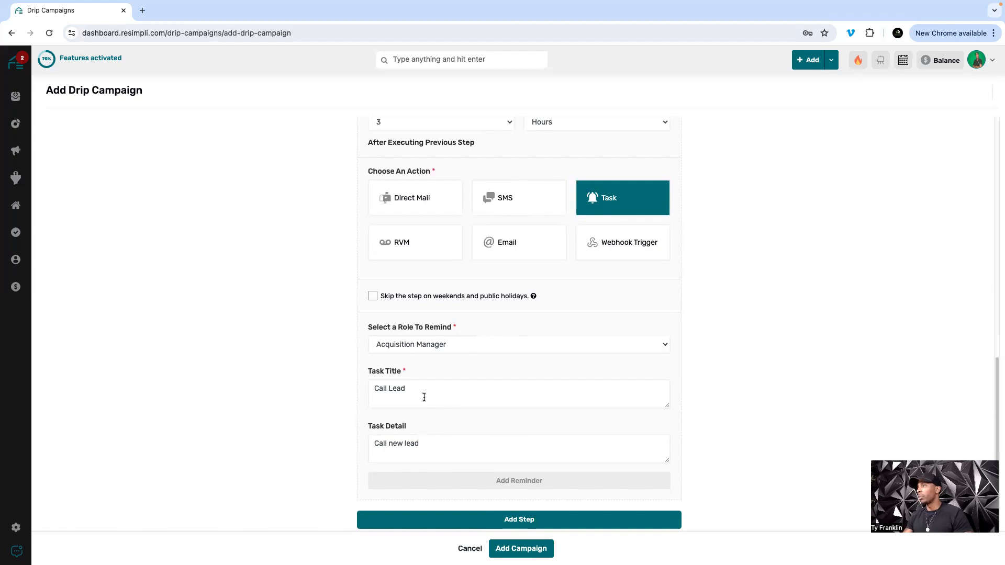
# Step: Add a third step to the campaign with a delay of 1 day after the previous step
pyautogui.scroll(1, 406, 422)
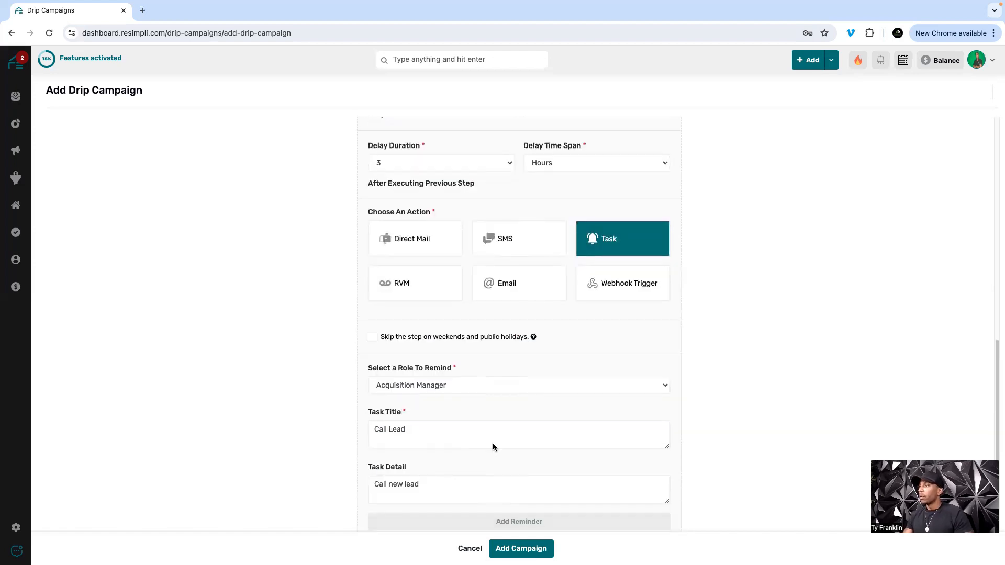
pyautogui.scroll(-1, 493, 446)
pyautogui.click(513, 520)
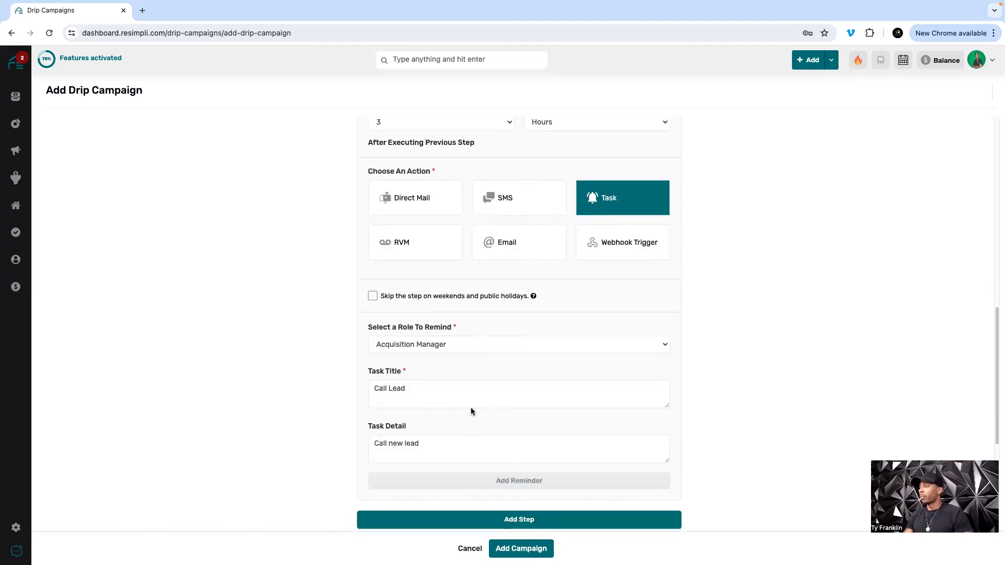
pyautogui.click(439, 343)
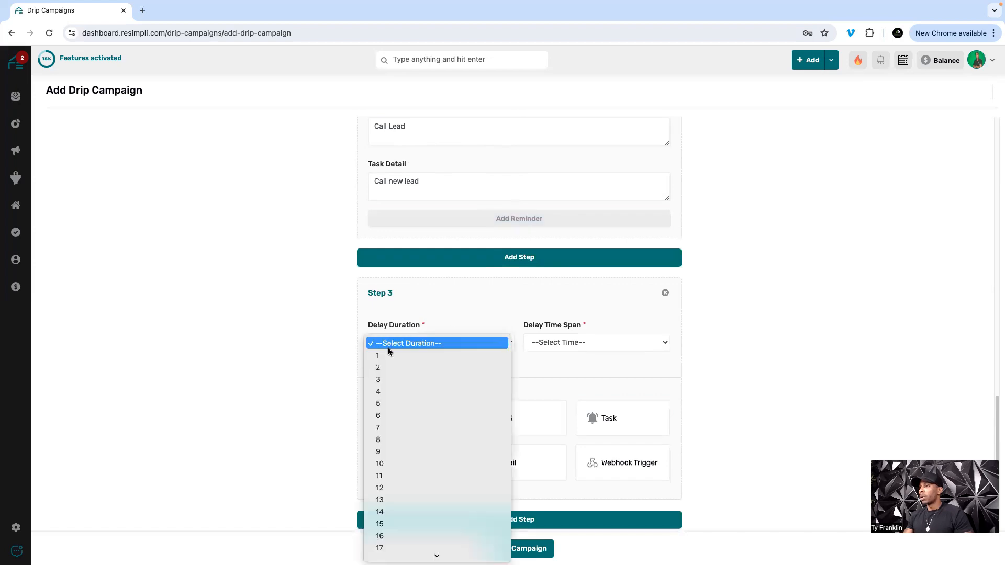
pyautogui.click(407, 354)
pyautogui.click(572, 343)
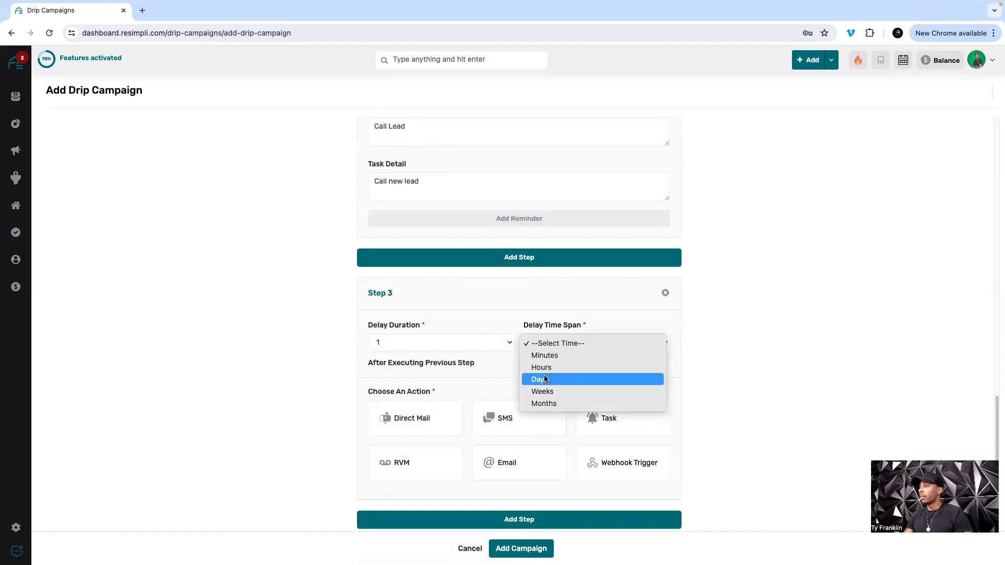
pyautogui.click(532, 379)
# Step: Set the Step 3 action to Direct Mail, with Postcard as the mail type and Design Post #1 as the design
pyautogui.click(432, 424)
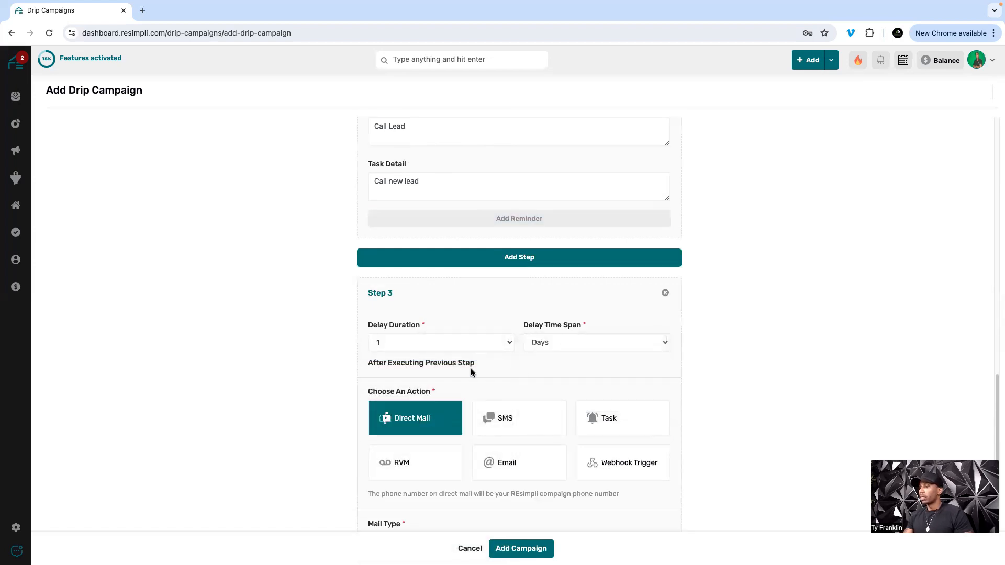
pyautogui.scroll(1, 471, 370)
pyautogui.scroll(-3, 478, 406)
pyautogui.click(400, 449)
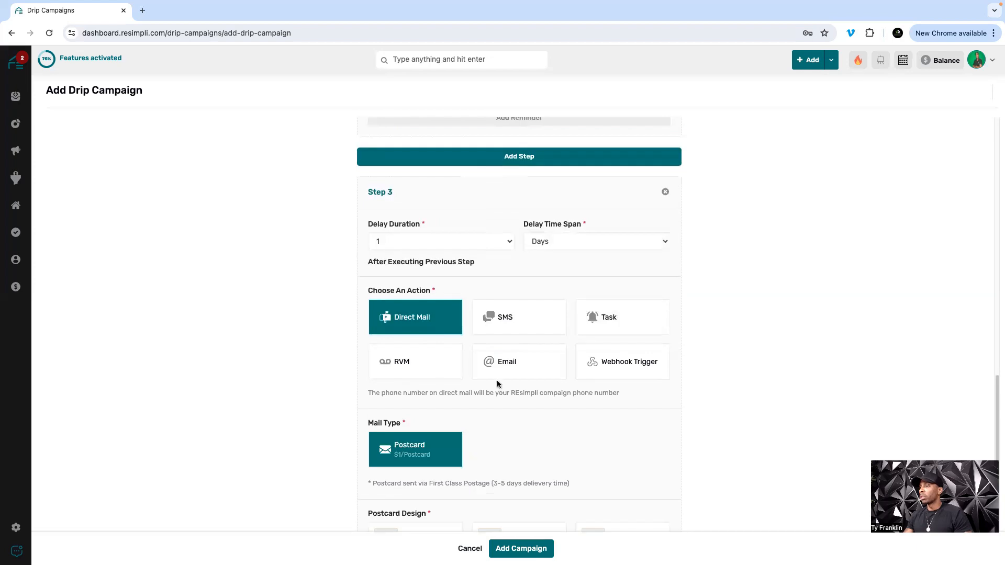
pyautogui.scroll(3, 485, 448)
pyautogui.scroll(-6, 485, 448)
pyautogui.click(414, 366)
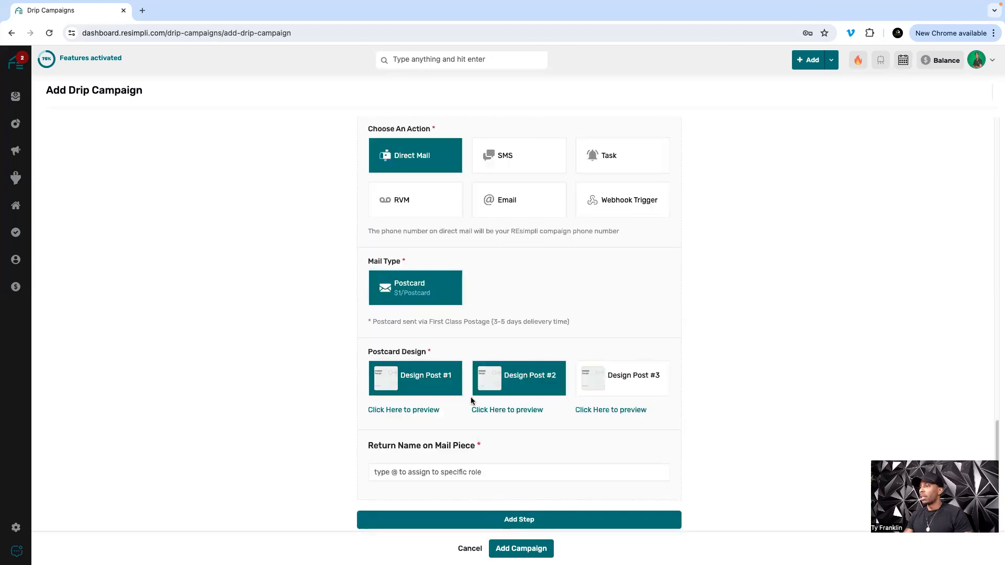
pyautogui.scroll(1, 475, 416)
pyautogui.scroll(-1, 477, 424)
pyautogui.click(436, 474)
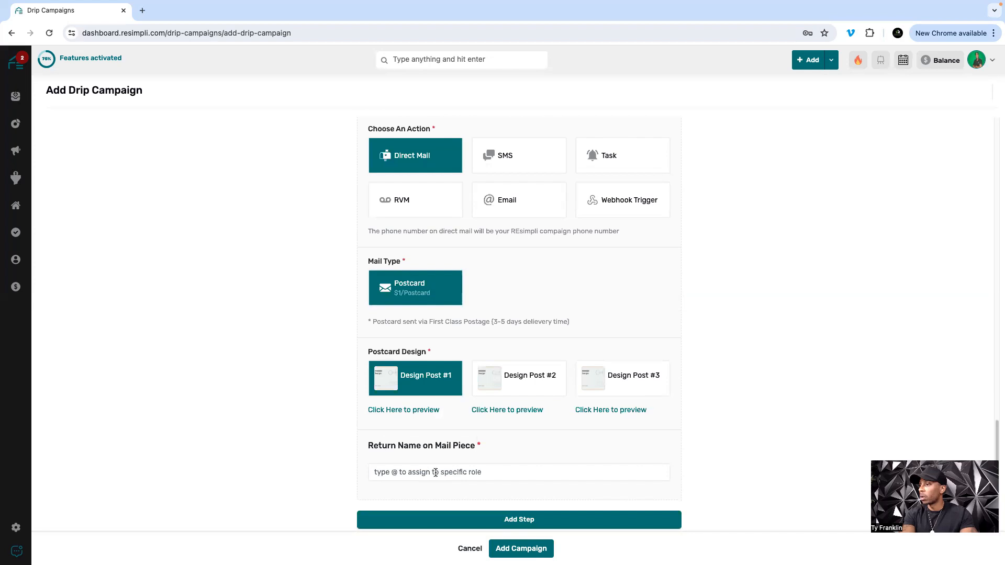
pyautogui.write('@')
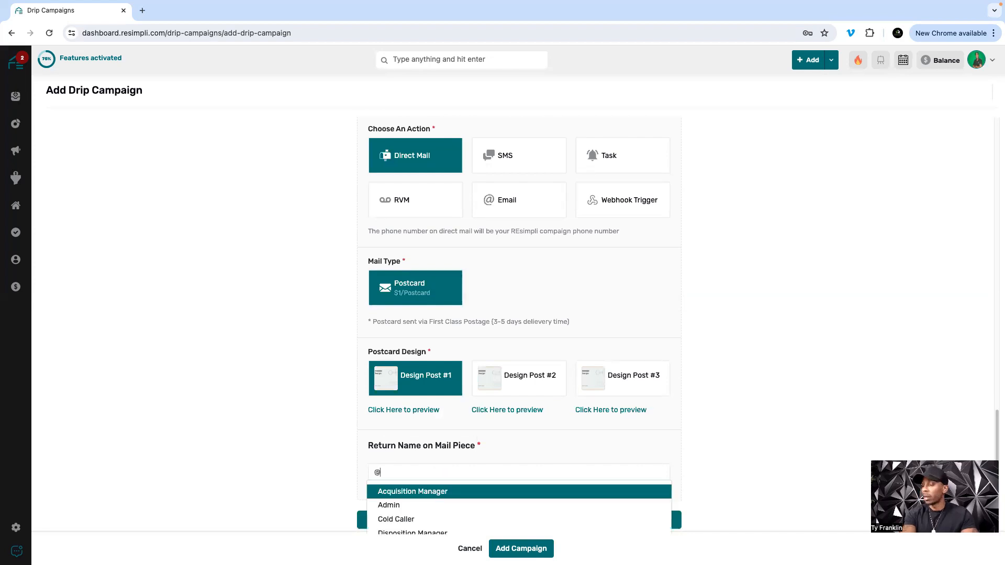
pyautogui.press('Return')
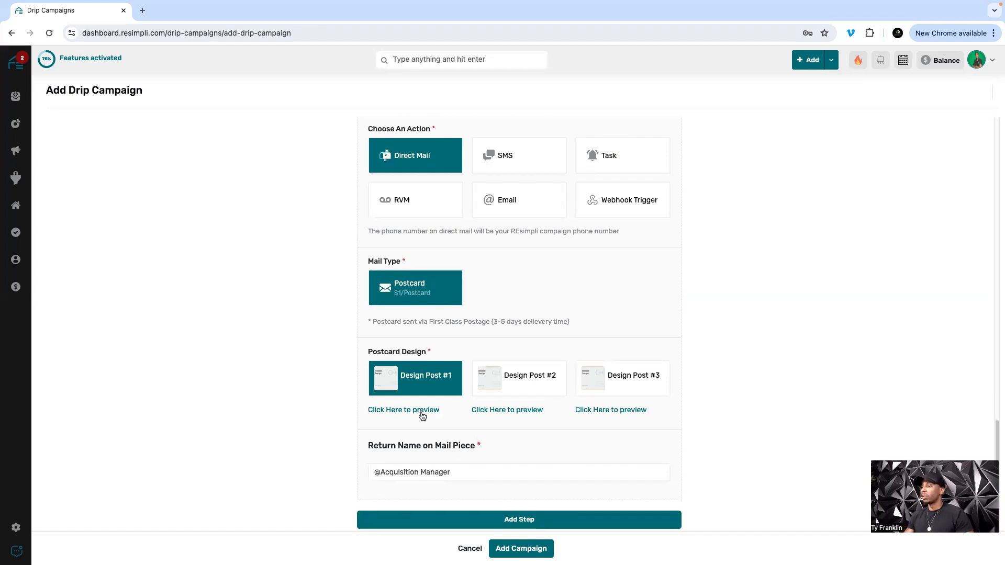
# Step: Add a fourth step to the campaign below the direct mail step
pyautogui.scroll(1, 428, 425)
pyautogui.scroll(-1, 443, 437)
pyautogui.click(503, 516)
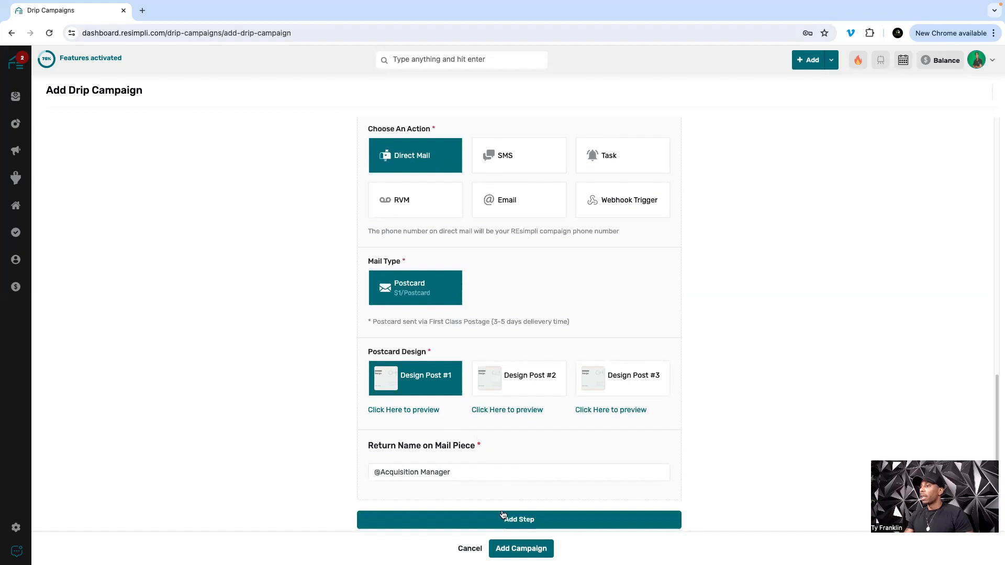
pyautogui.scroll(-5, 503, 516)
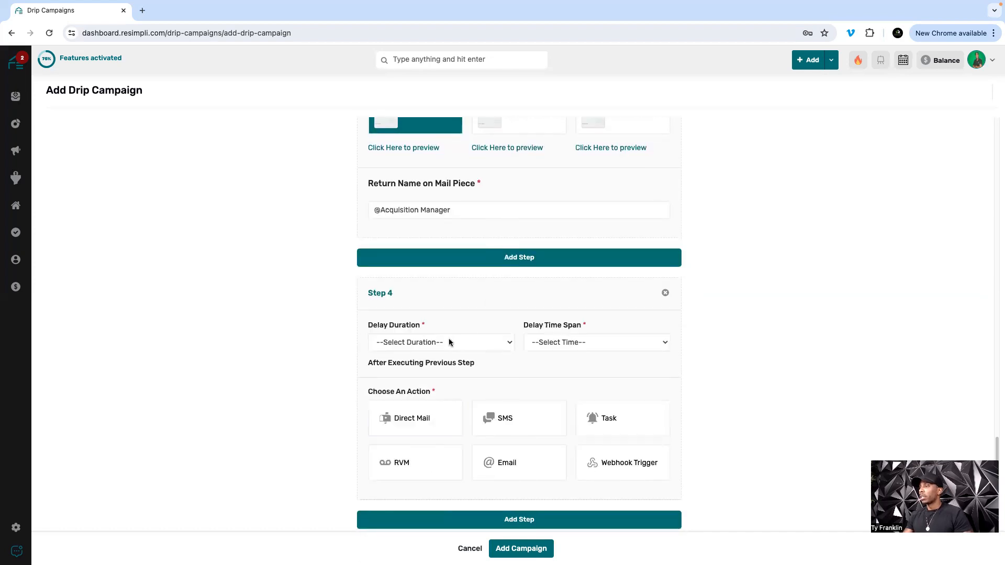
# Step: Set the Step 4 delay to 1 hour after the previous step
pyautogui.click(449, 343)
pyautogui.click(410, 355)
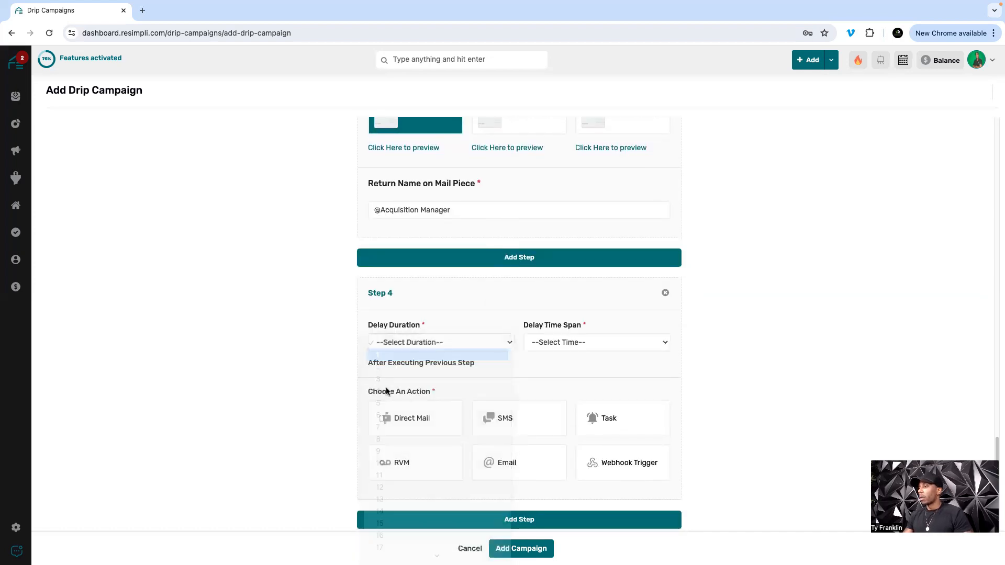
pyautogui.click(588, 344)
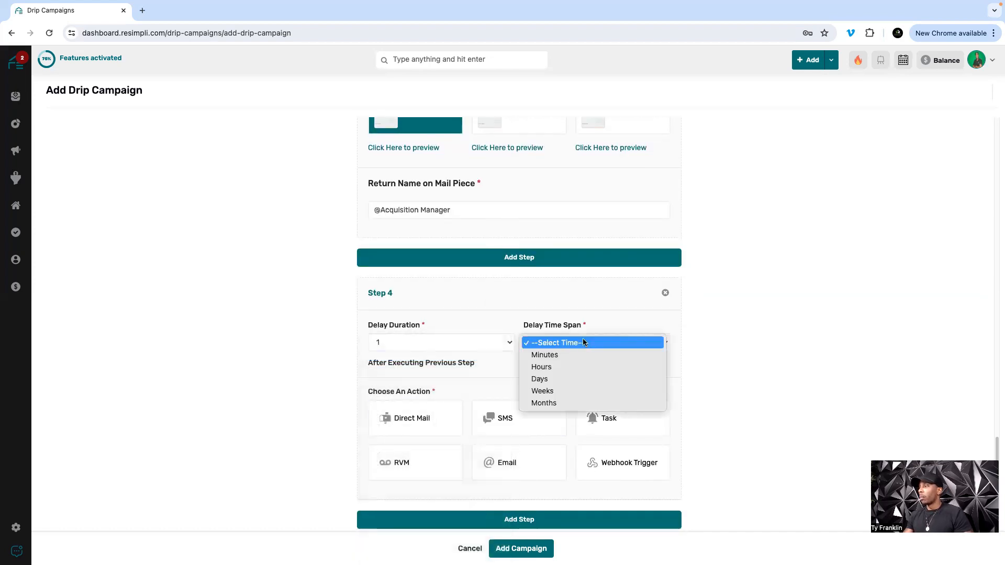
pyautogui.click(546, 367)
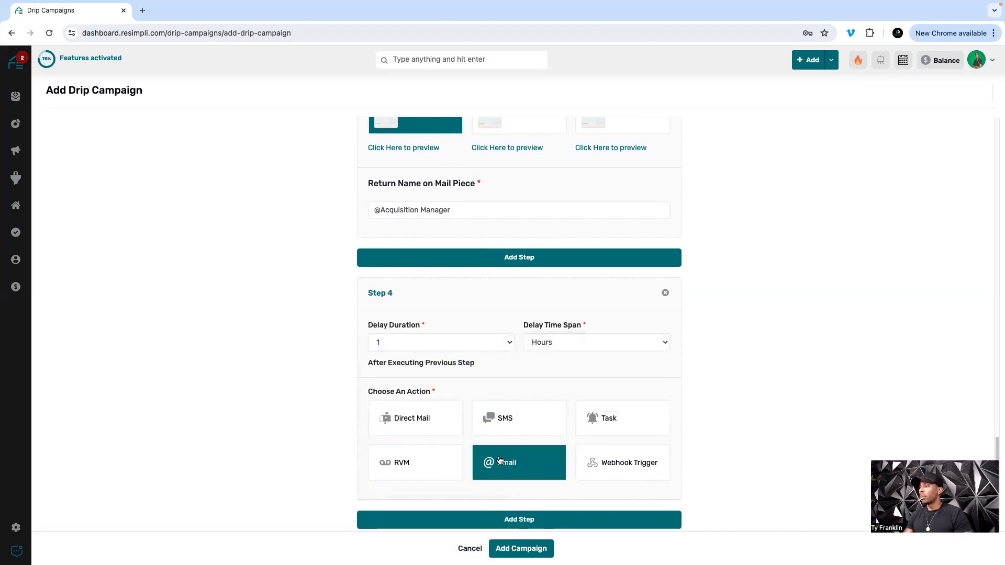
# Step: Set the Step 4 action to Email, with Marketing Email 1 as the email template
pyautogui.click(500, 461)
pyautogui.scroll(-3, 519, 381)
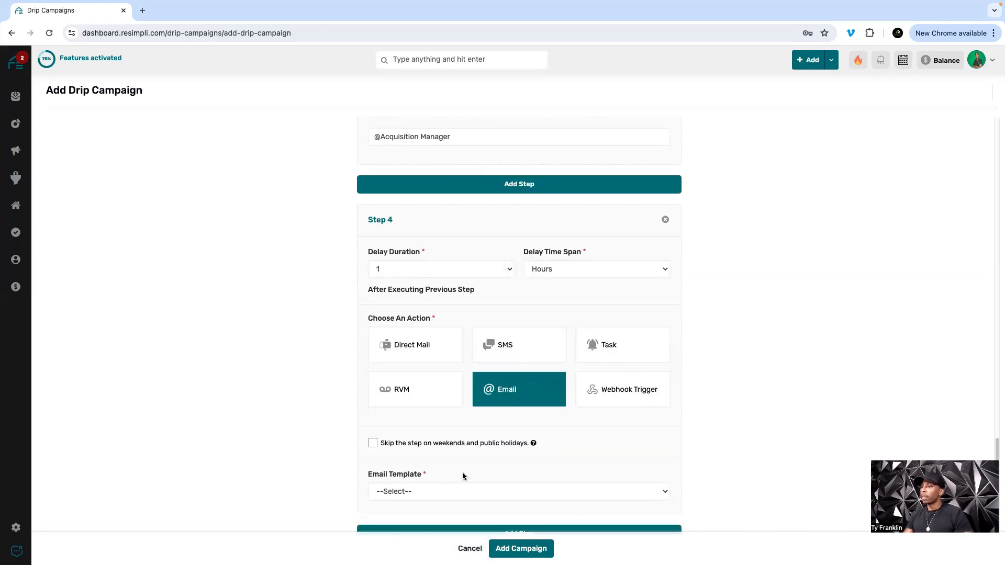
pyautogui.click(436, 491)
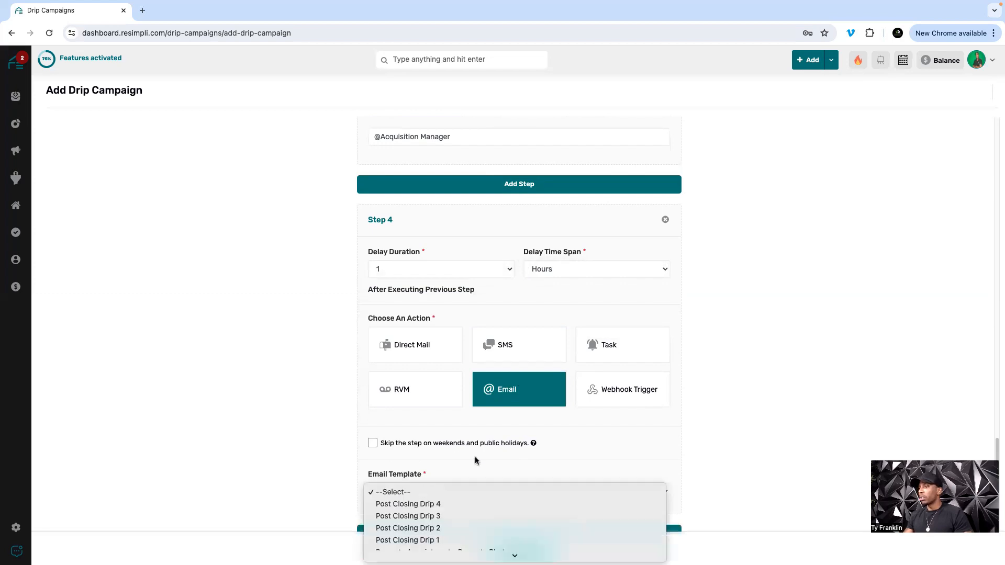
pyautogui.scroll(-5, 500, 497)
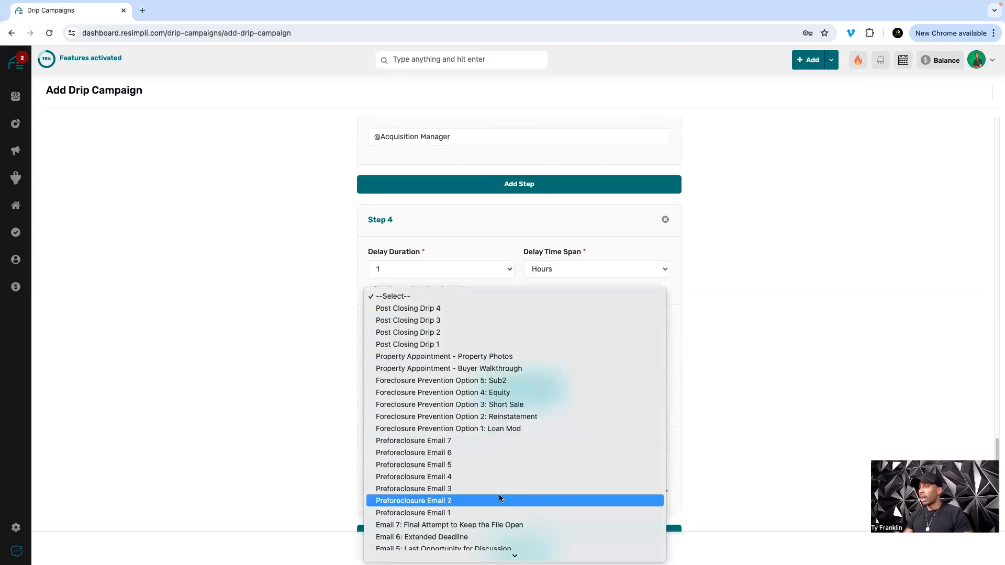
pyautogui.scroll(-5, 499, 497)
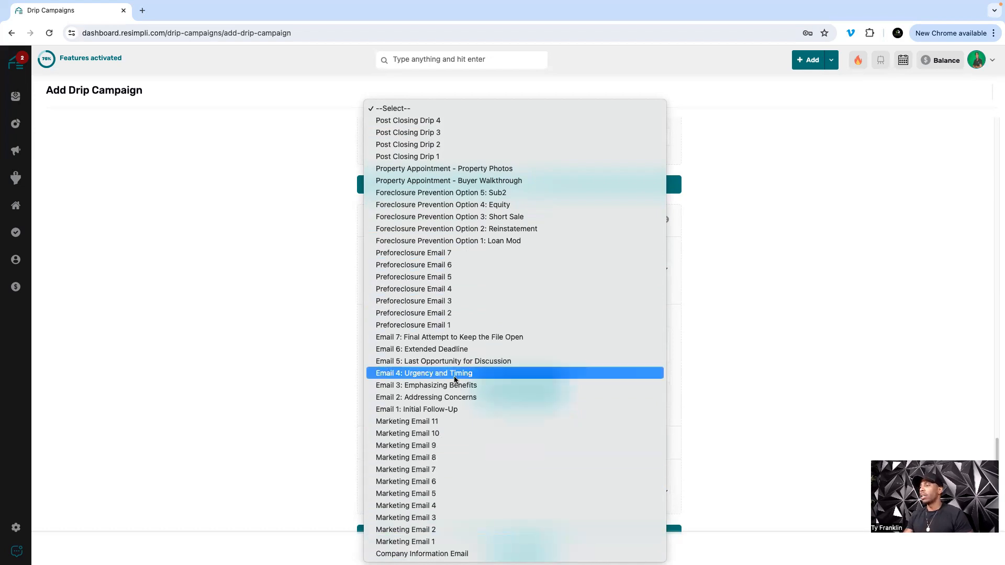
pyautogui.click(417, 544)
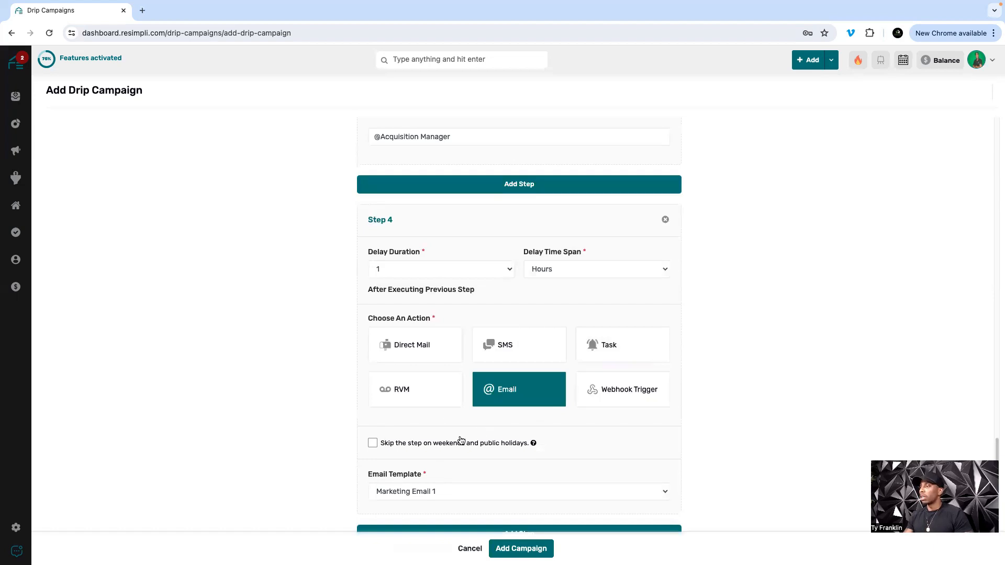
# Step: Add a fifth step below the email step with the RVM action and a delay of 1 day after the previous step
pyautogui.scroll(-1, 460, 439)
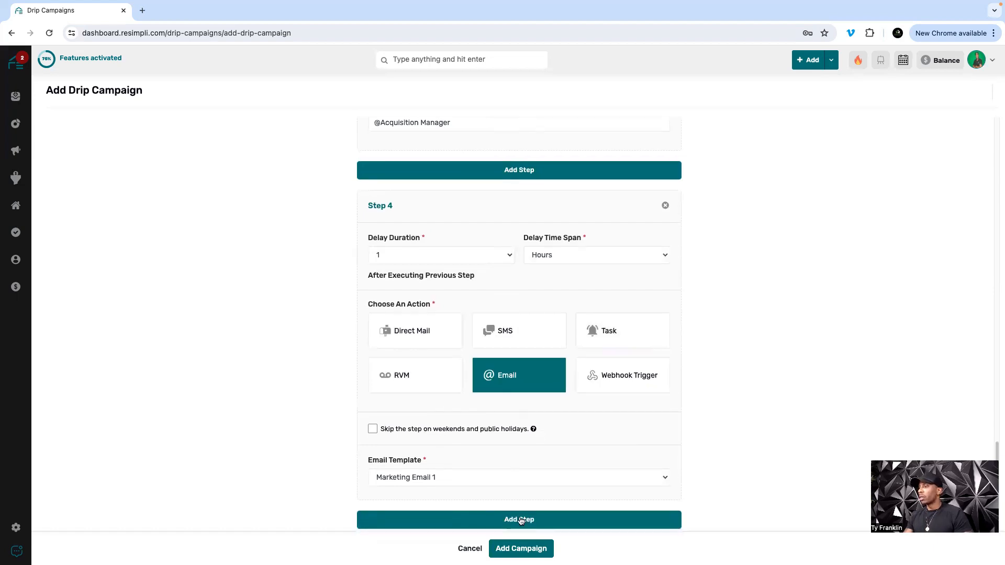
pyautogui.click(520, 520)
pyautogui.scroll(-5, 531, 403)
pyautogui.click(420, 464)
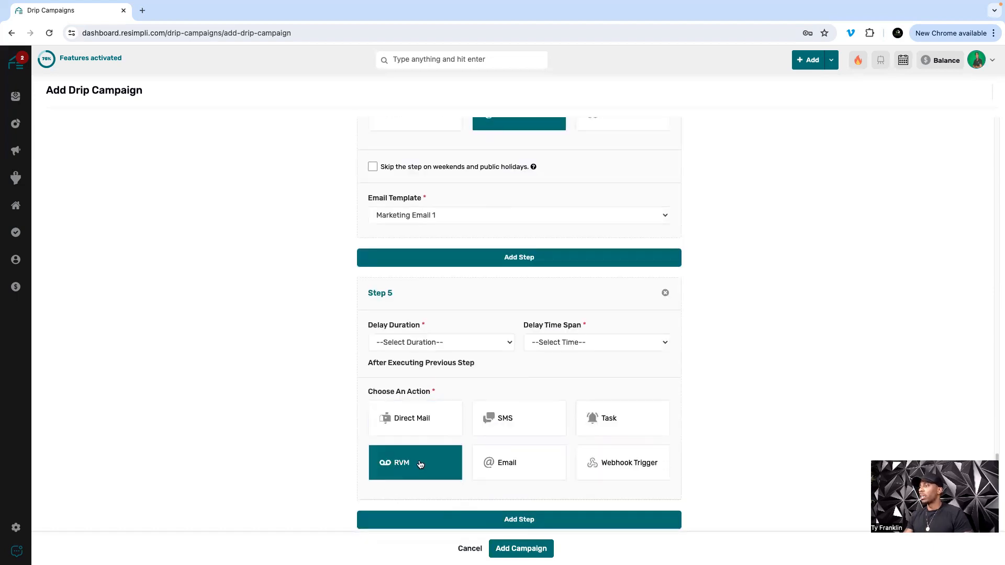
pyautogui.click(442, 343)
pyautogui.click(388, 360)
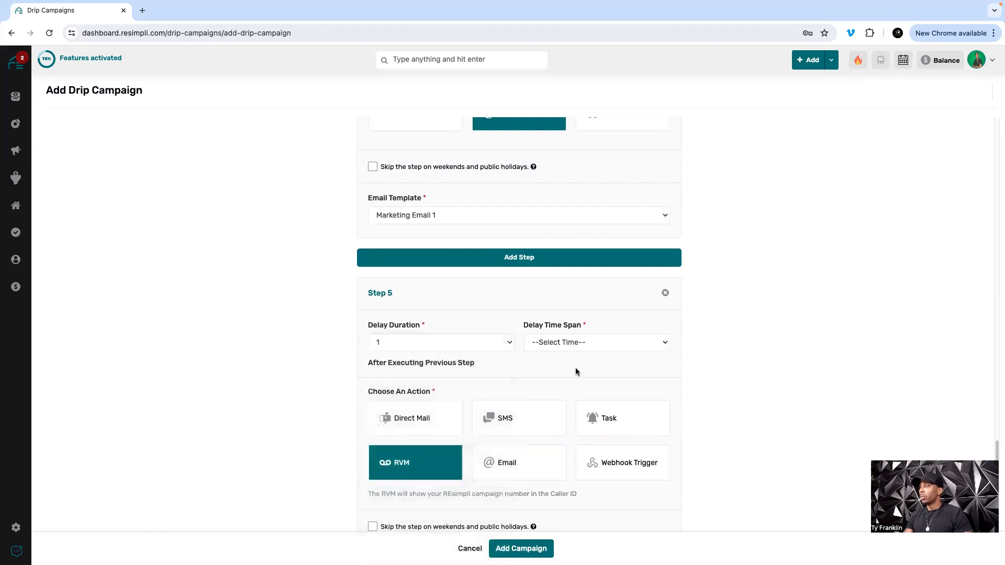
pyautogui.click(575, 343)
pyautogui.click(542, 379)
# Step: Go to add an RVM recording from Step 5, accepting that the drip campaign is saved and the page redirects
pyautogui.scroll(-3, 489, 405)
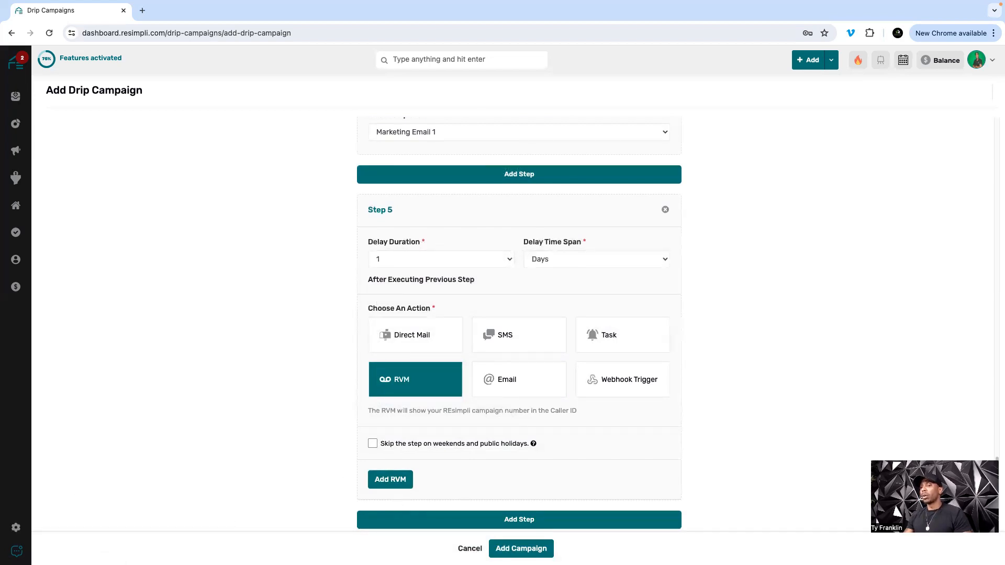
pyautogui.click(396, 481)
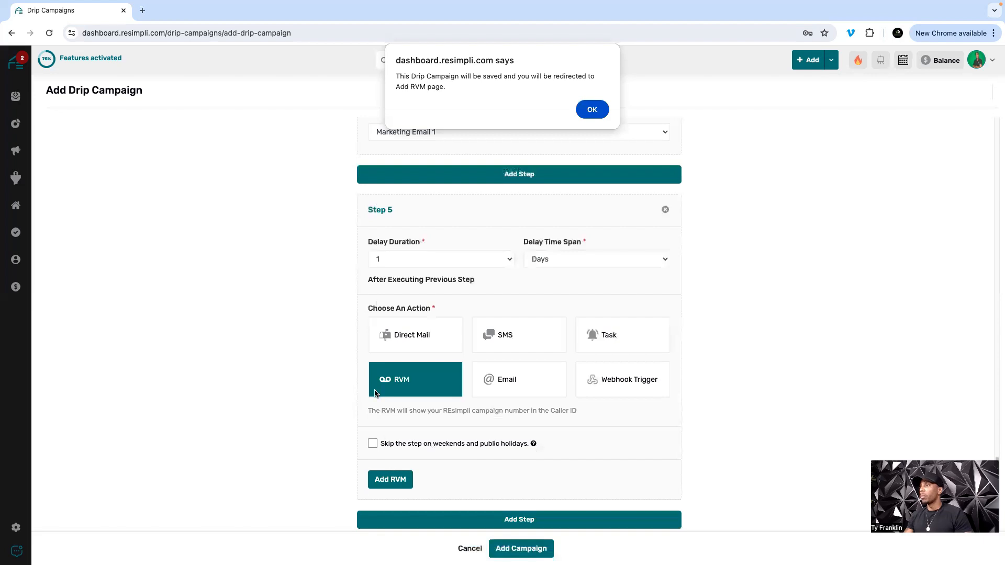
pyautogui.click(592, 109)
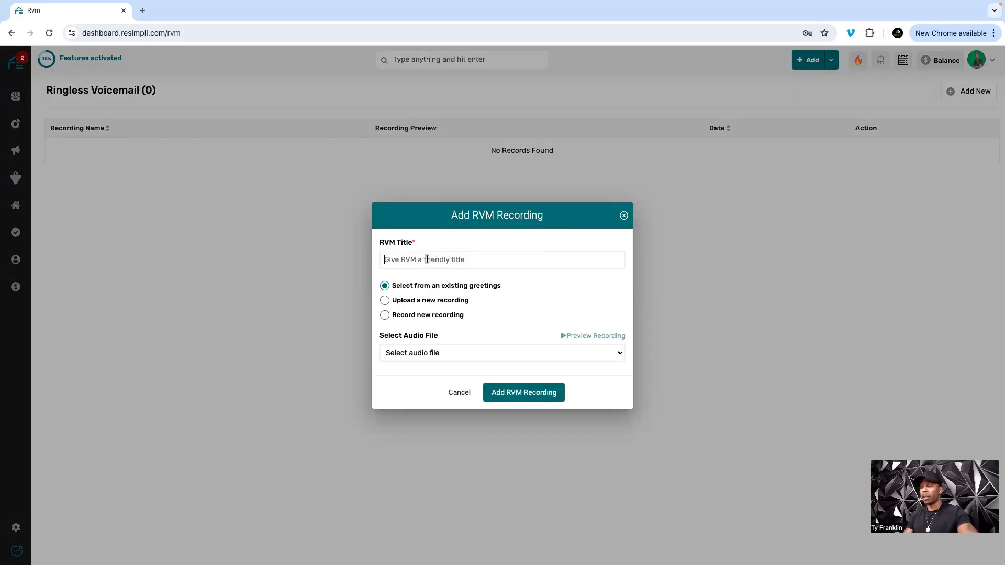
# Step: Look at the options to upload or record a new RVM recording, and leave without adding one
pyautogui.click(385, 300)
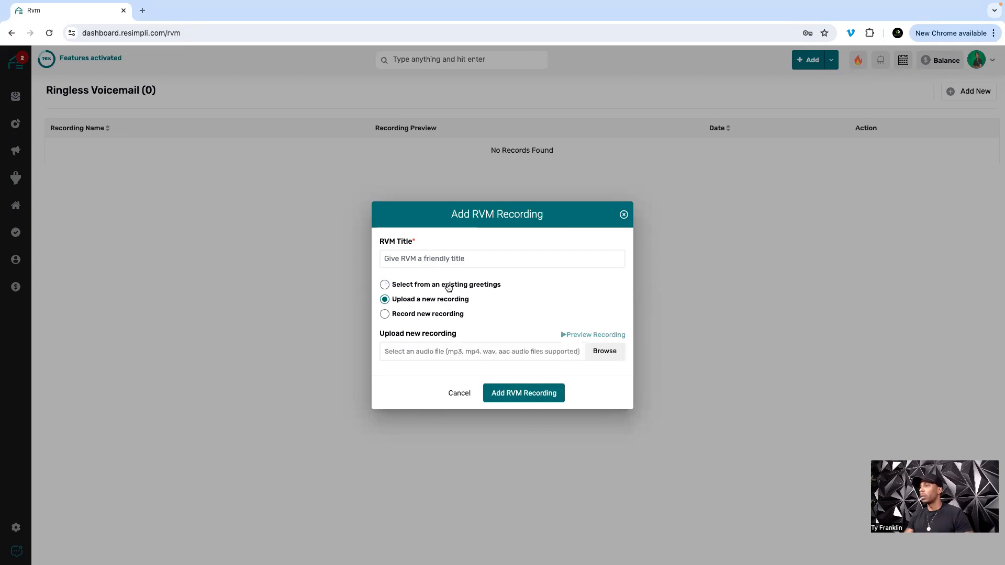
pyautogui.click(385, 314)
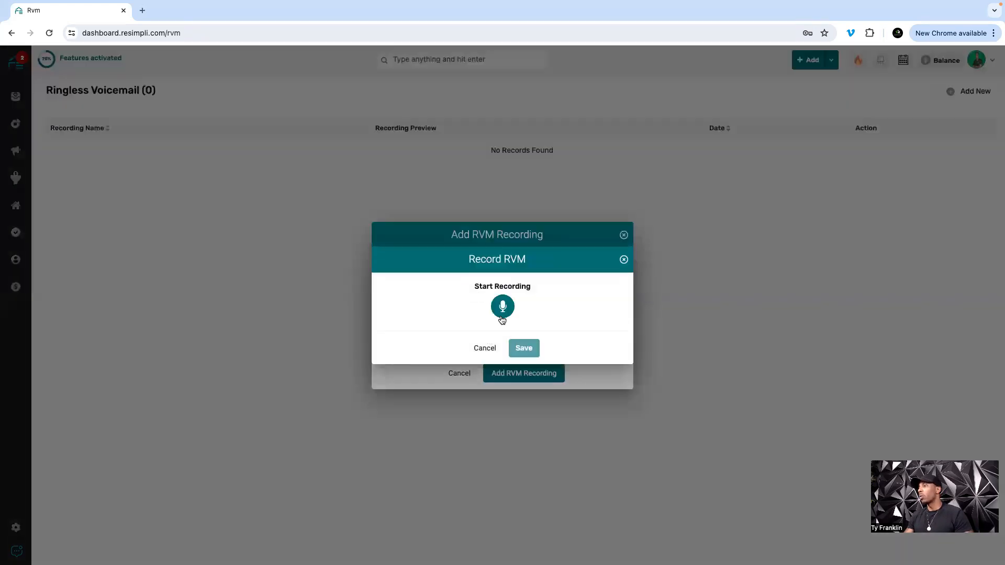
pyautogui.click(493, 349)
pyautogui.click(460, 392)
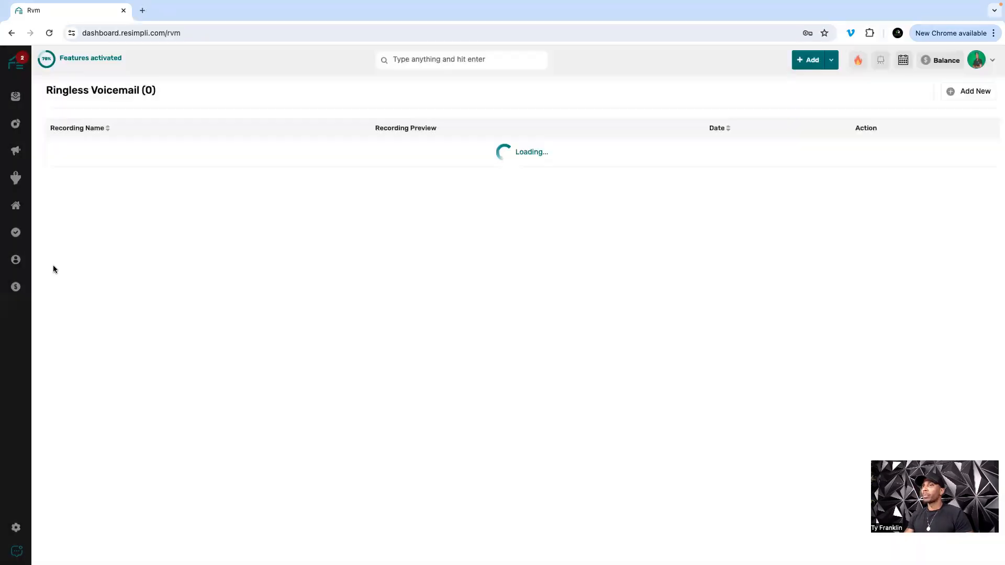
# Step: Open a blank drip campaign form from the drip campaign settings
pyautogui.moveTo(17, 285)
pyautogui.click(16, 528)
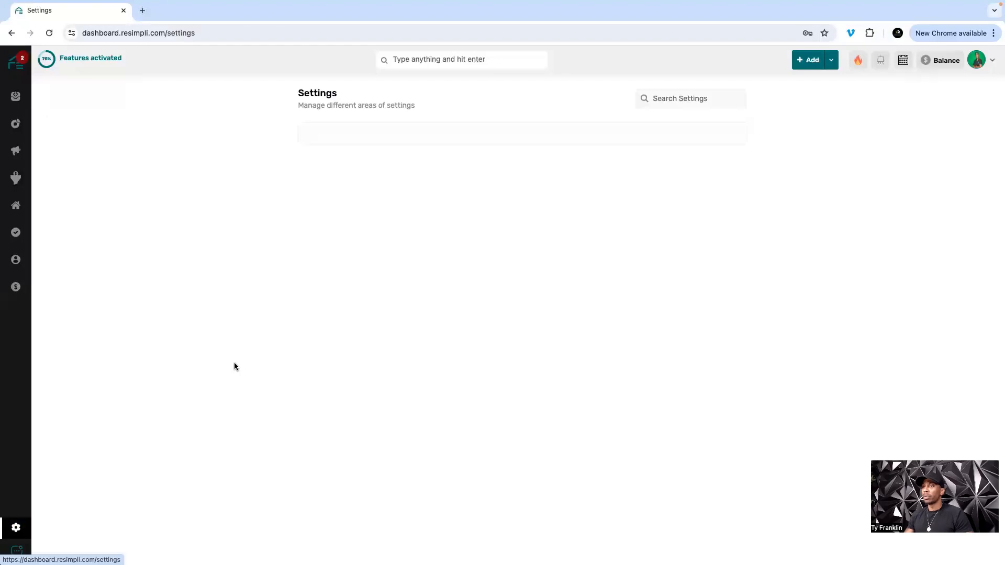
pyautogui.click(364, 278)
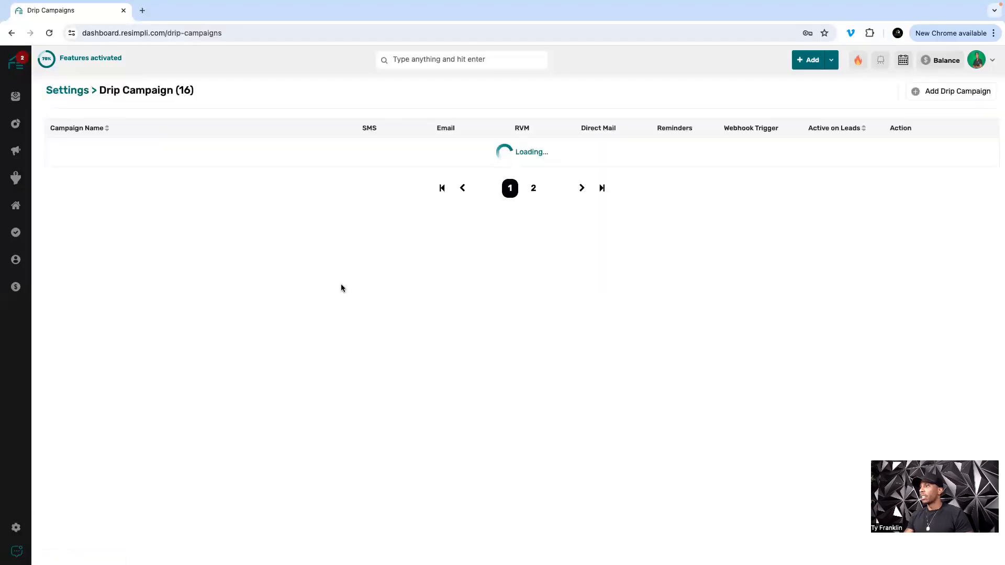
pyautogui.click(922, 91)
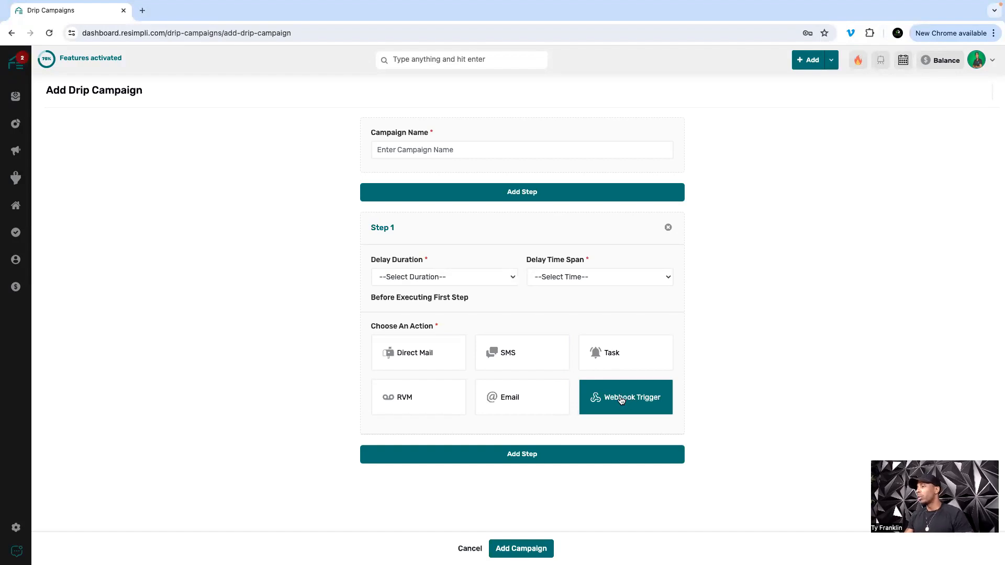
# Step: Examine the Webhook Trigger action's options for Step 1 and discard the new campaign
pyautogui.click(614, 402)
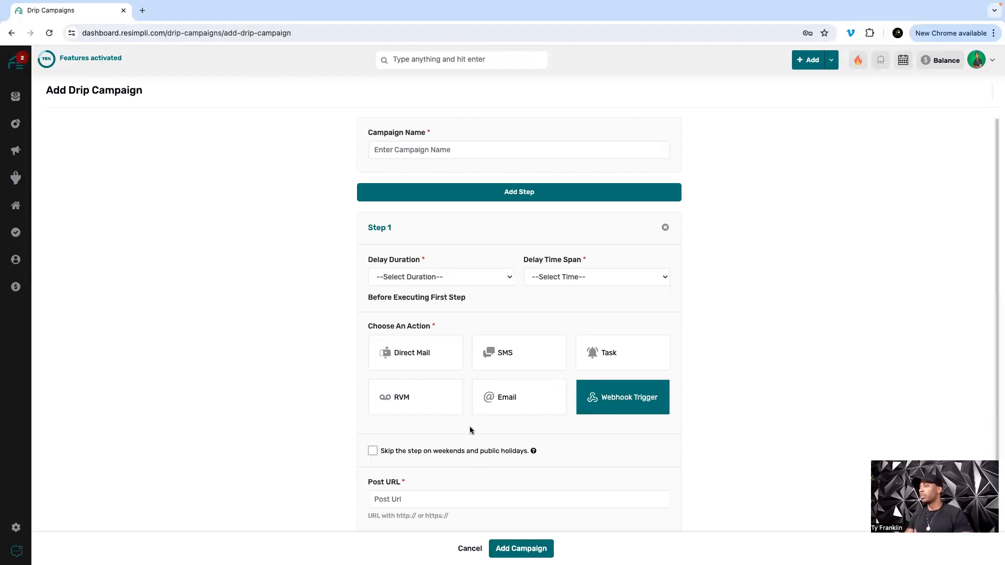
pyautogui.scroll(-2, 494, 469)
pyautogui.scroll(2, 487, 452)
pyautogui.click(470, 548)
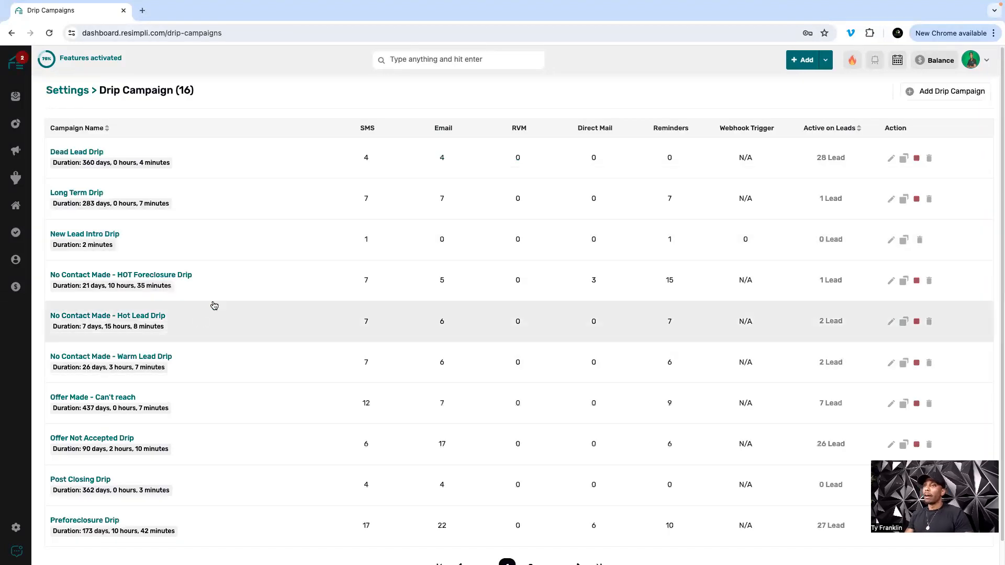
# Step: Look over the drip campaign list and the Abandoned Leads overview on the dashboard
pyautogui.scroll(-1, 214, 305)
pyautogui.scroll(1, 212, 301)
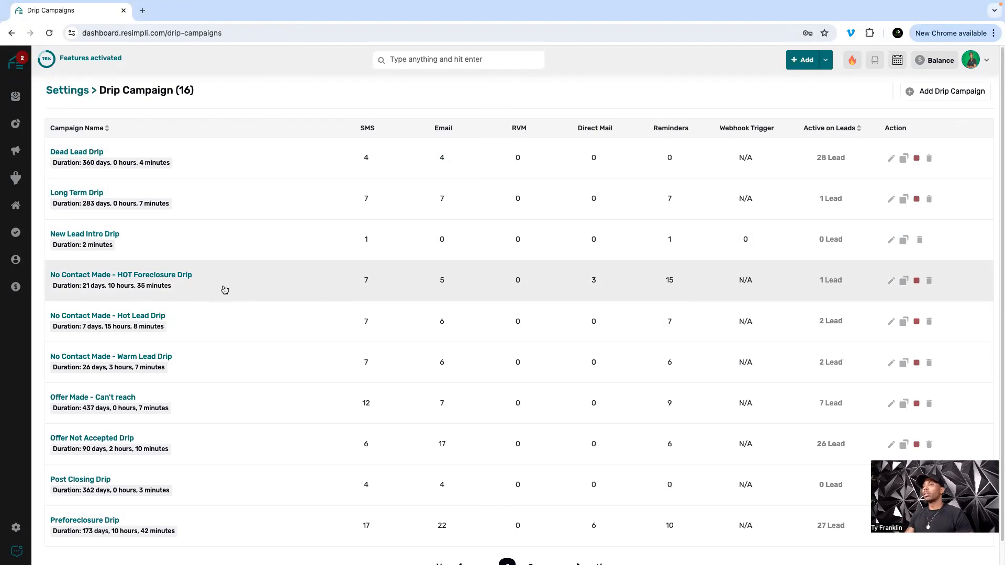
pyautogui.click(16, 63)
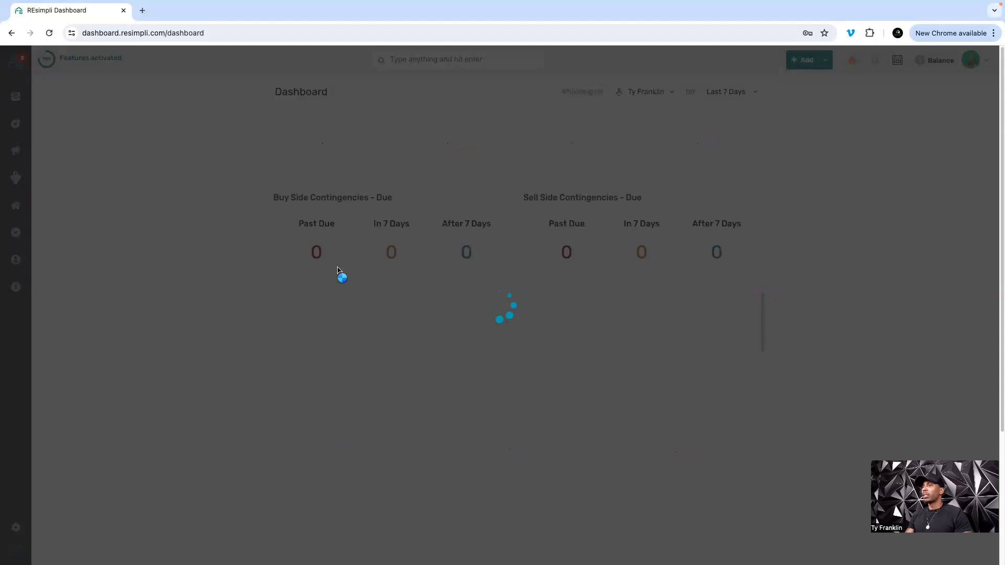
pyautogui.scroll(-1, 238, 286)
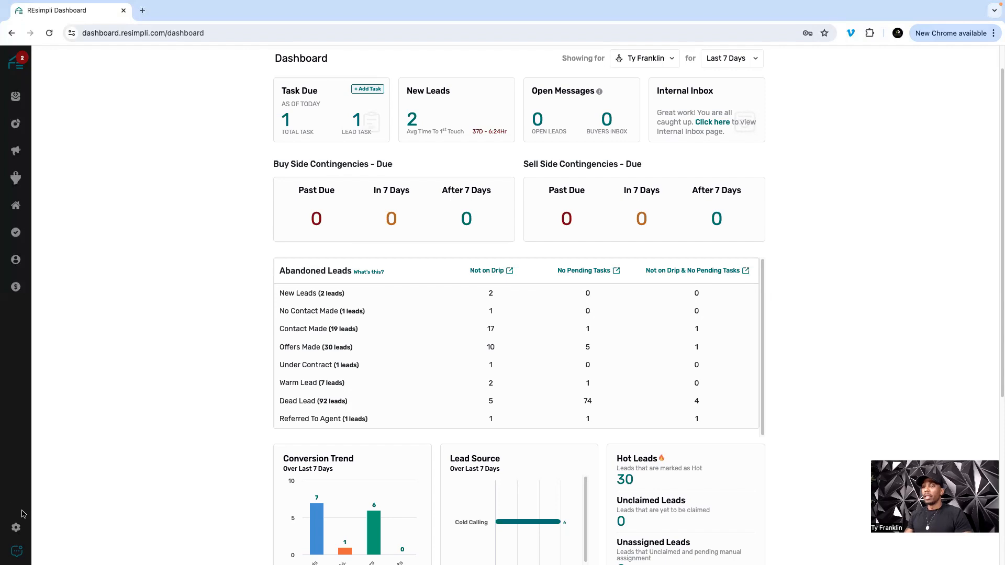
# Step: Open the New Lead Intro Drip campaign for editing from the drip campaign settings
pyautogui.click(16, 528)
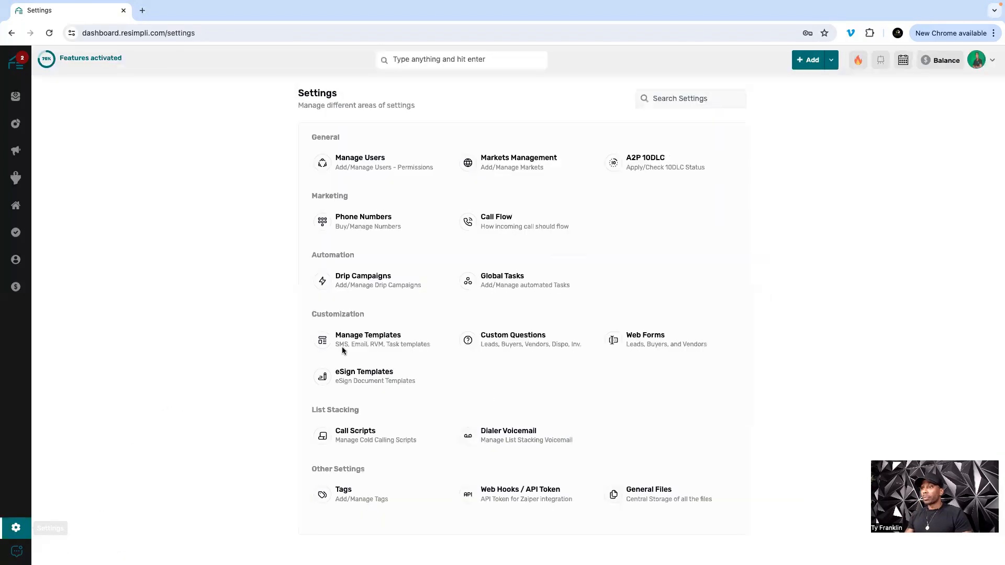
pyautogui.click(341, 280)
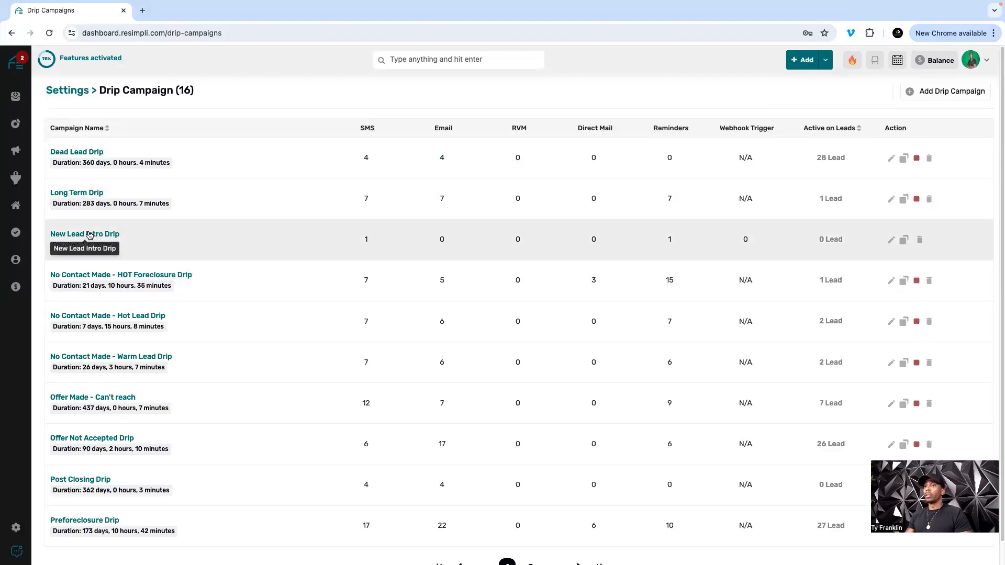
pyautogui.click(89, 235)
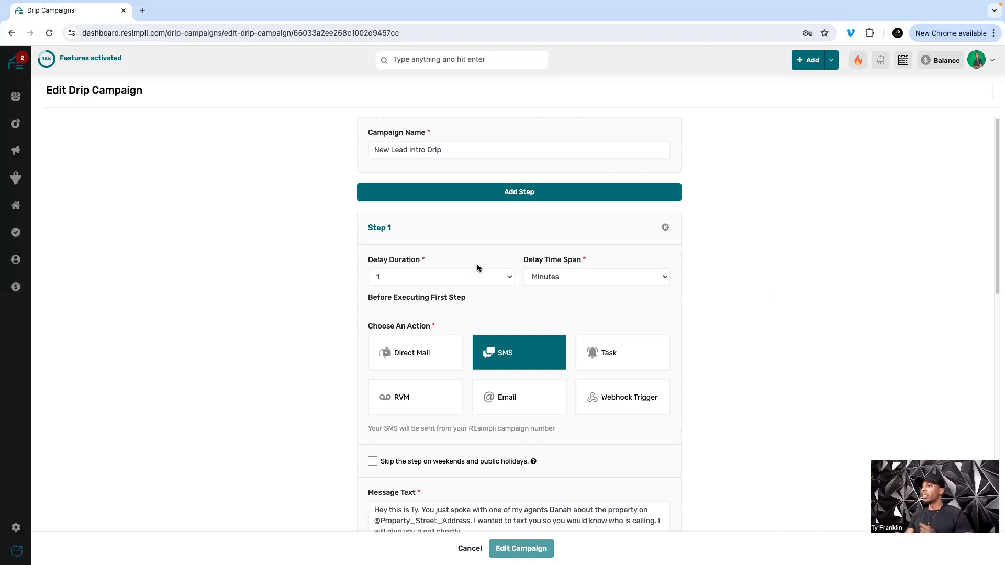
# Step: Examine the delays, SMS message text and task details in the two steps of the New Lead Intro Drip campaign
pyautogui.scroll(-1, 486, 301)
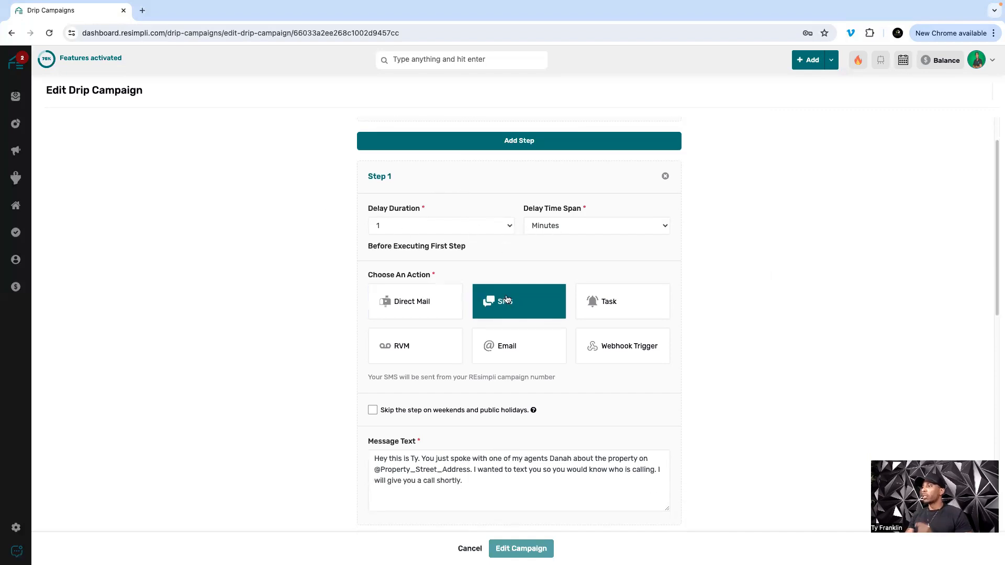
pyautogui.scroll(-4, 497, 366)
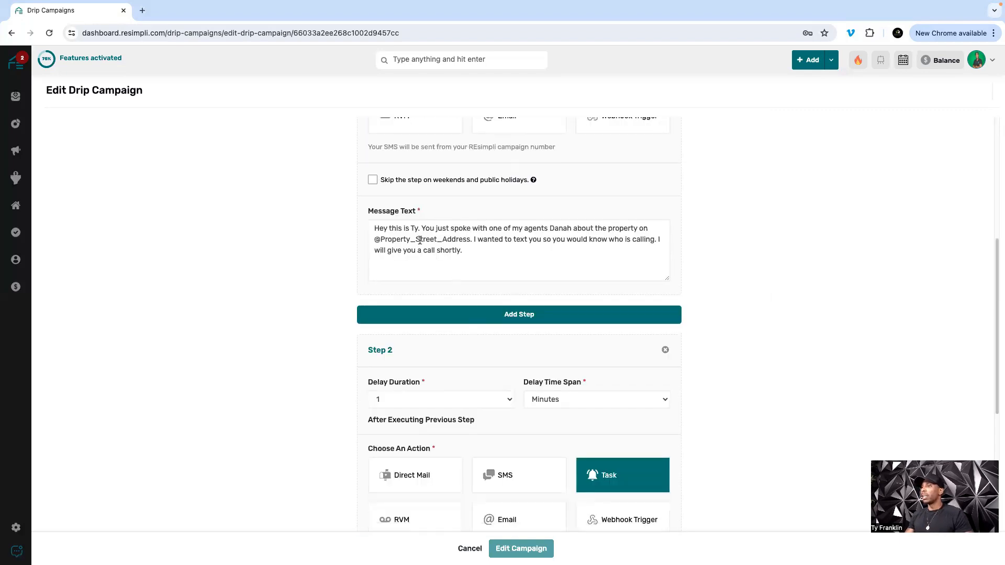
pyautogui.scroll(1, 429, 251)
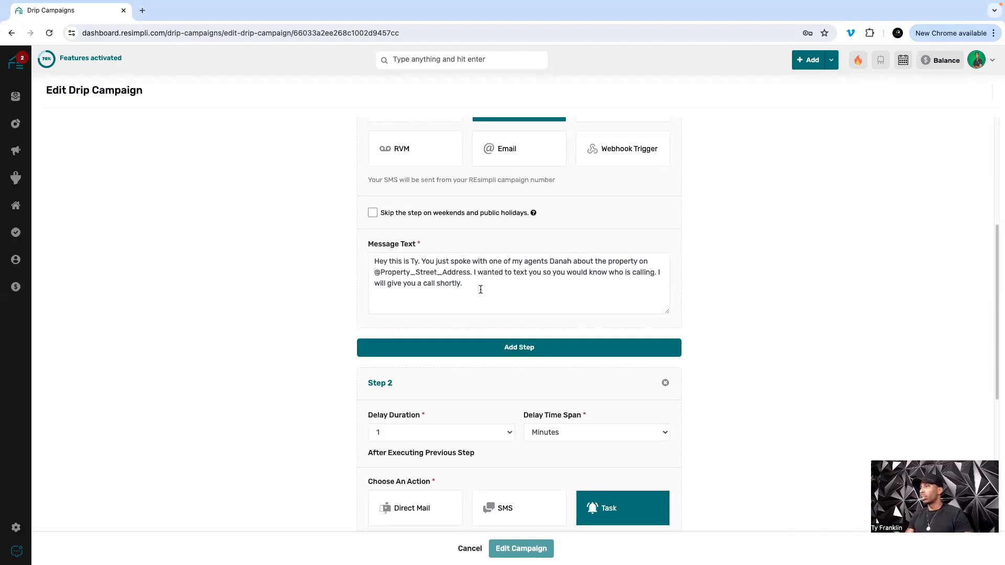
pyautogui.scroll(-2, 480, 291)
pyautogui.scroll(7, 479, 291)
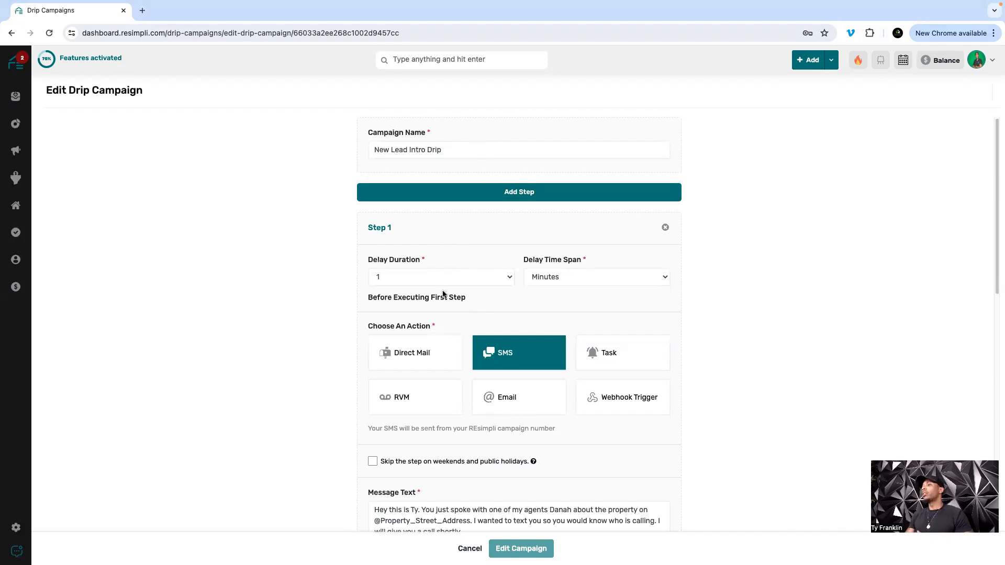
pyautogui.scroll(-1, 442, 290)
pyautogui.scroll(-1, 442, 289)
pyautogui.scroll(-5, 442, 281)
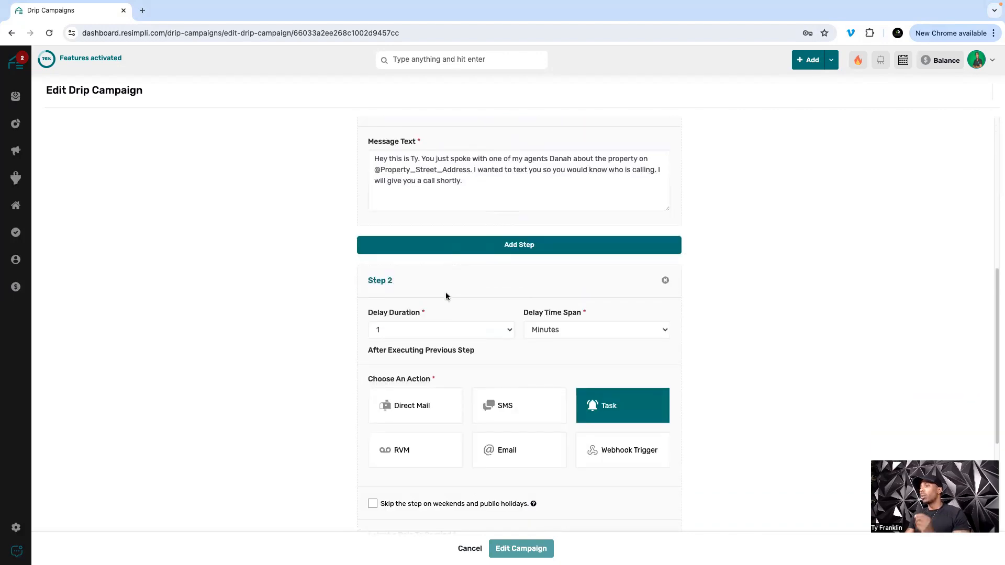
pyautogui.scroll(-4, 529, 385)
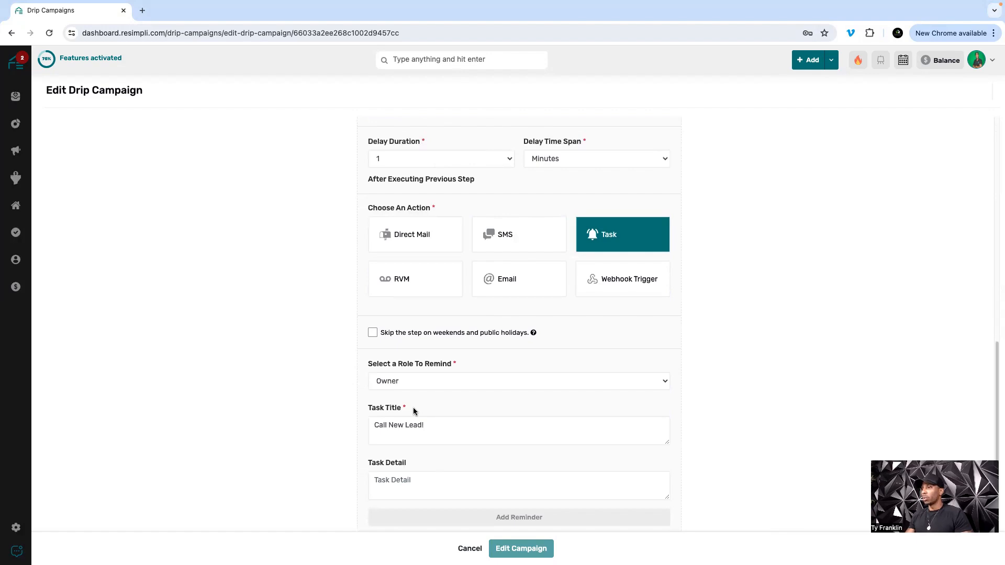
pyautogui.scroll(-1, 414, 409)
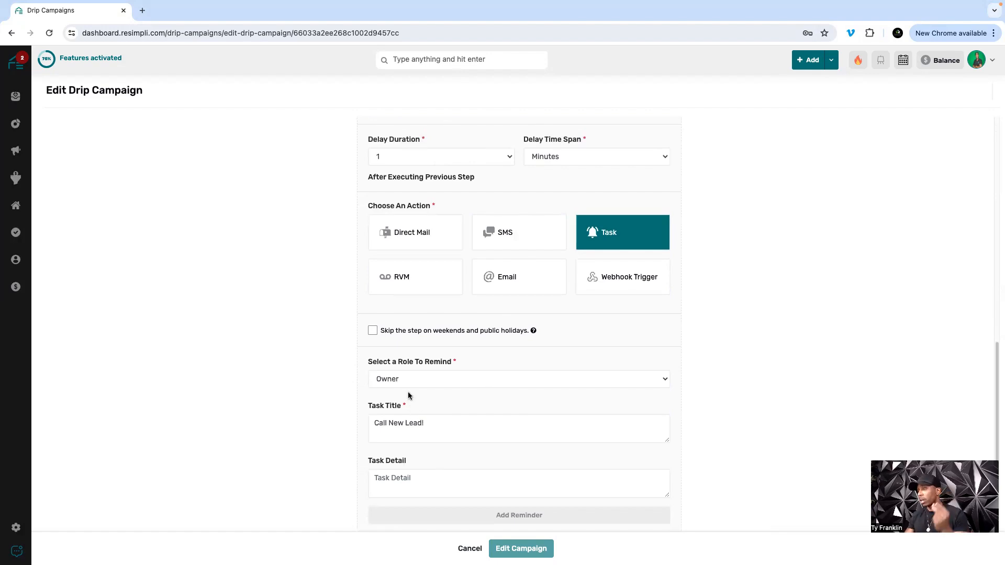
# Step: Compare the Step 1 SMS settings with the Step 2 task reminder in the New Lead Intro Drip campaign
pyautogui.scroll(-1, 414, 387)
pyautogui.scroll(10, 419, 369)
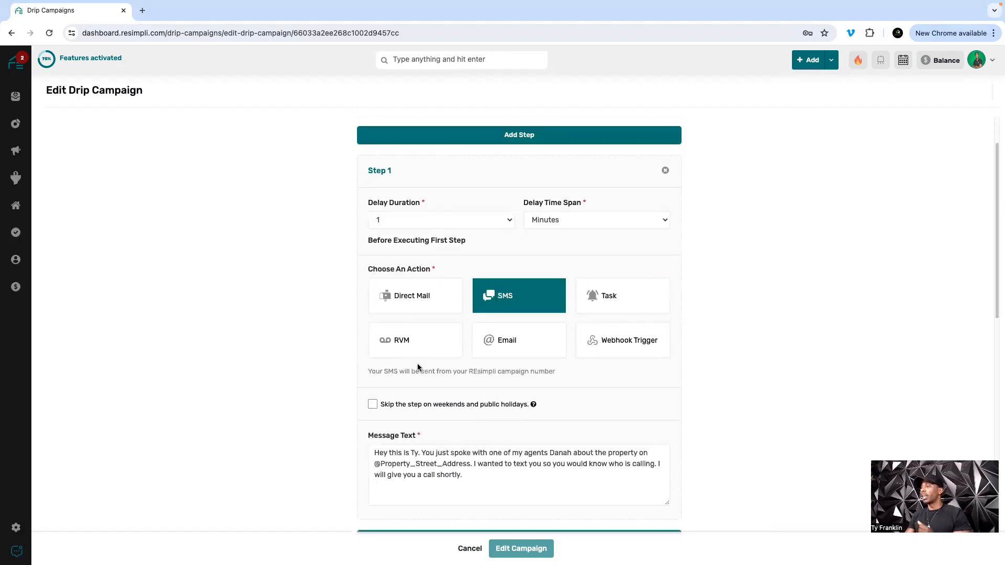
pyautogui.scroll(-7, 455, 455)
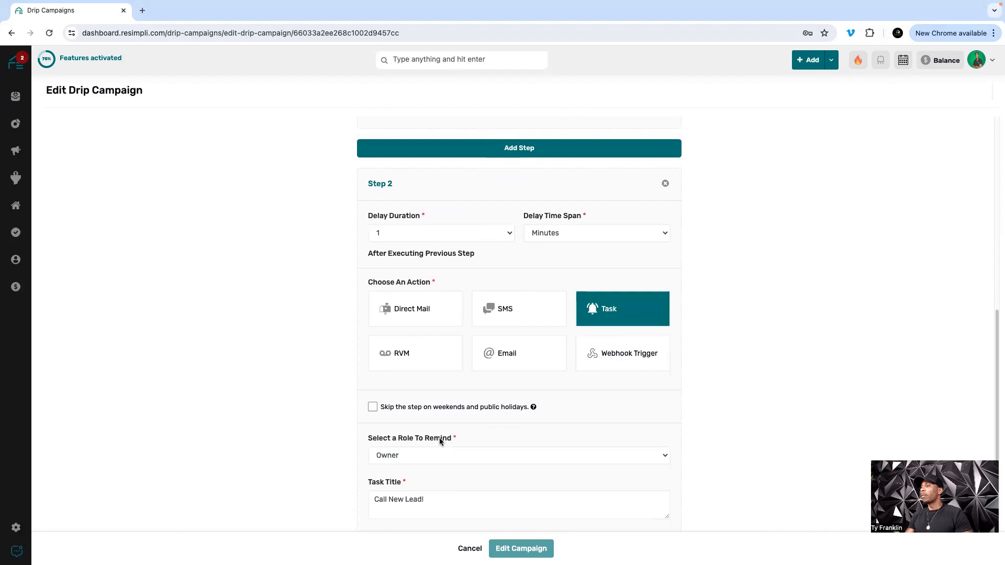
pyautogui.scroll(6, 440, 436)
pyautogui.scroll(-6, 451, 411)
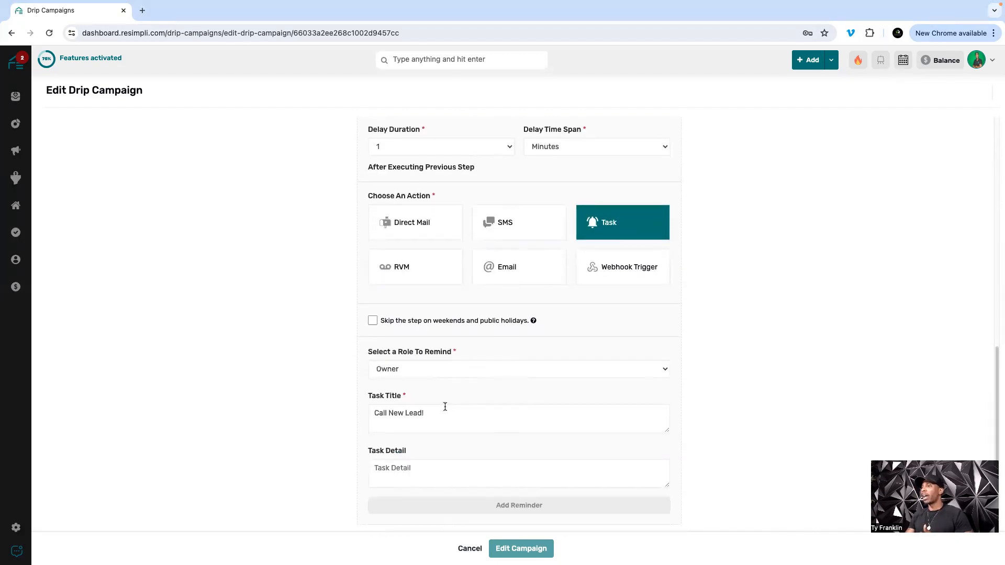
pyautogui.scroll(-1, 438, 405)
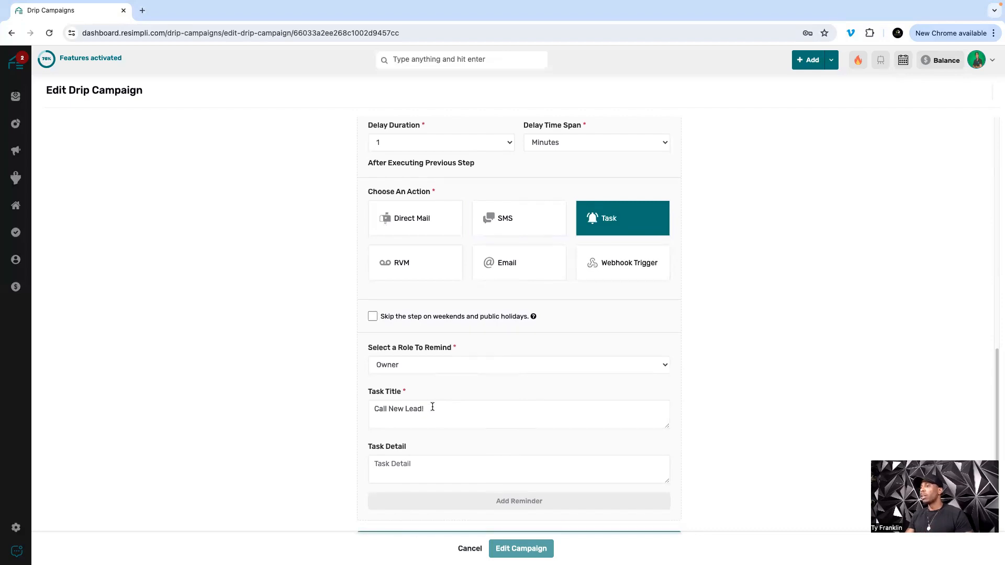
pyautogui.scroll(-1, 431, 401)
pyautogui.scroll(5, 430, 403)
pyautogui.scroll(2, 431, 403)
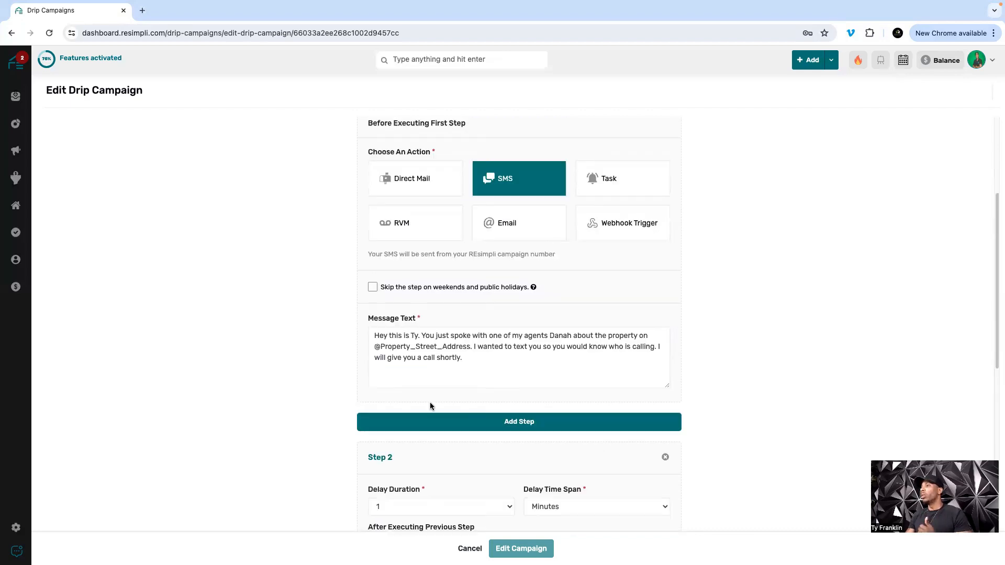
pyautogui.scroll(3, 431, 393)
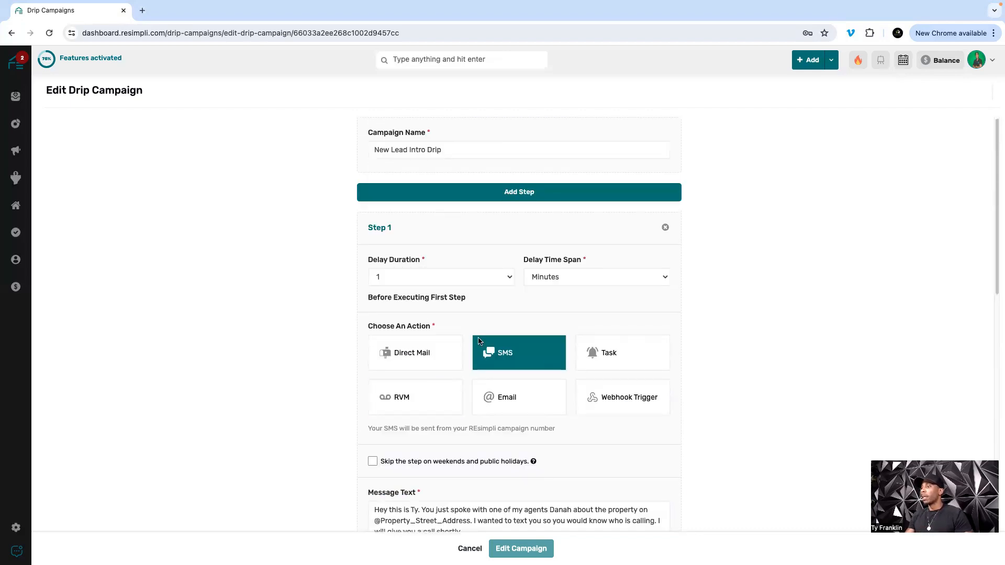
# Step: Replace "agents" with "rep" in the Step 1 SMS message of New Lead Intro Drip and save the campaign
pyautogui.scroll(-2, 531, 422)
pyautogui.doubleClick(534, 414)
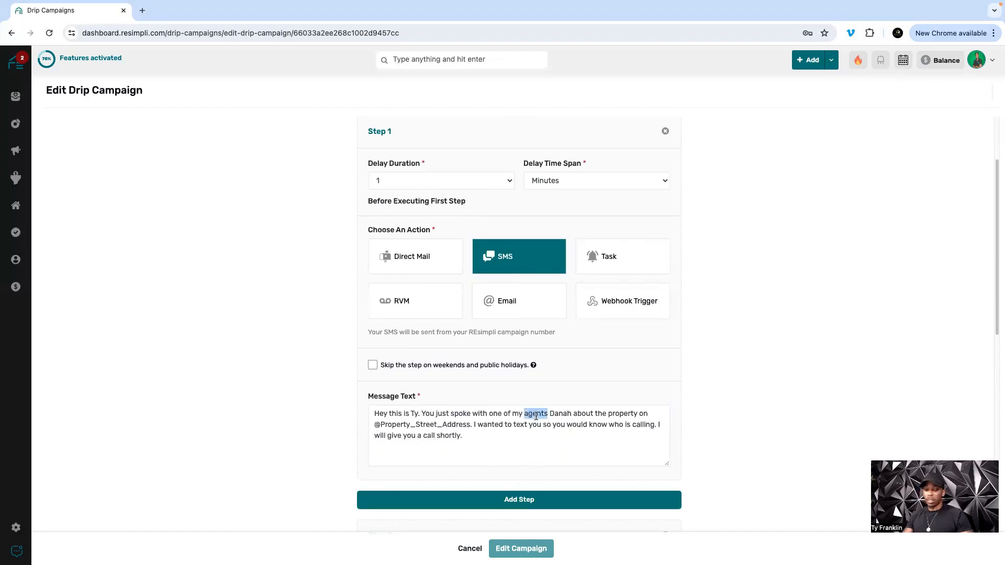
pyautogui.write('rep')
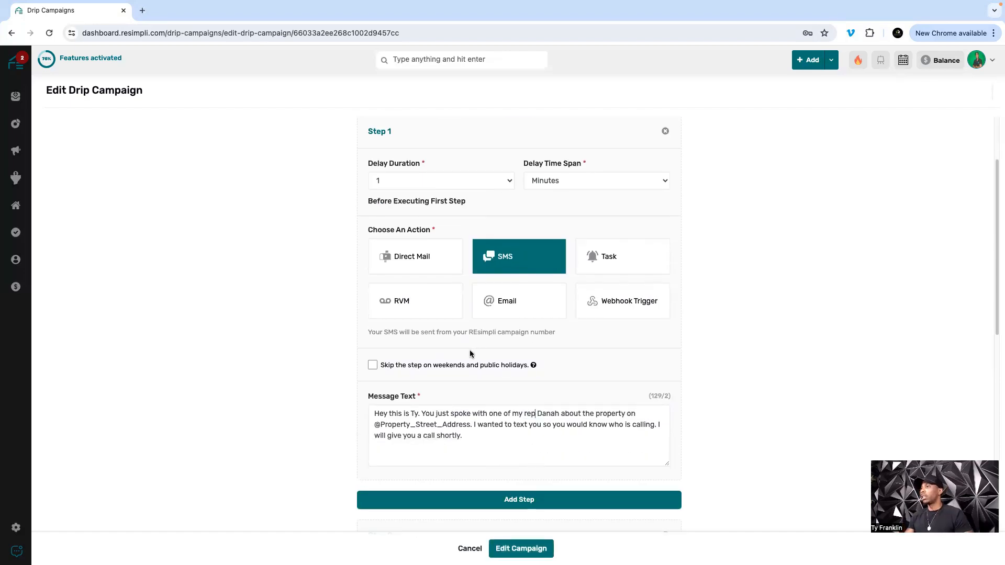
pyautogui.scroll(-3, 471, 356)
pyautogui.scroll(5, 470, 361)
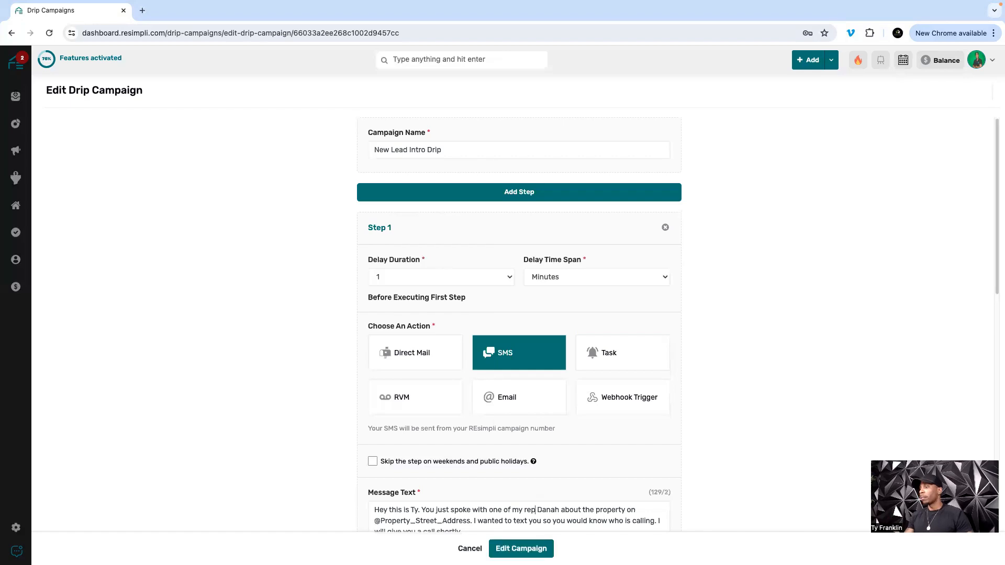
pyautogui.click(521, 549)
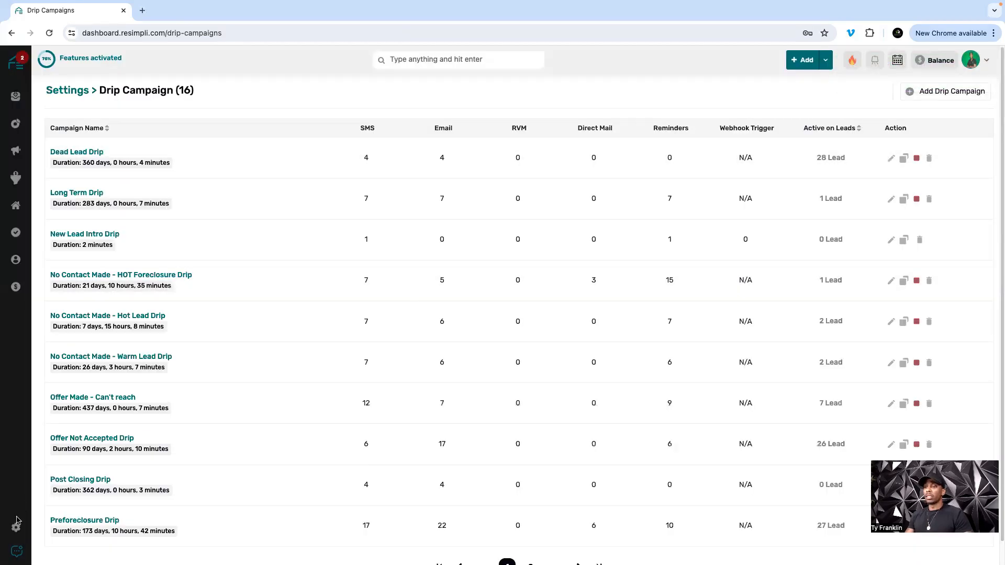
# Step: Open the Pre Foreclosure campaign from the phone number settings and read its drip automation option for newly created leads
pyautogui.click(16, 529)
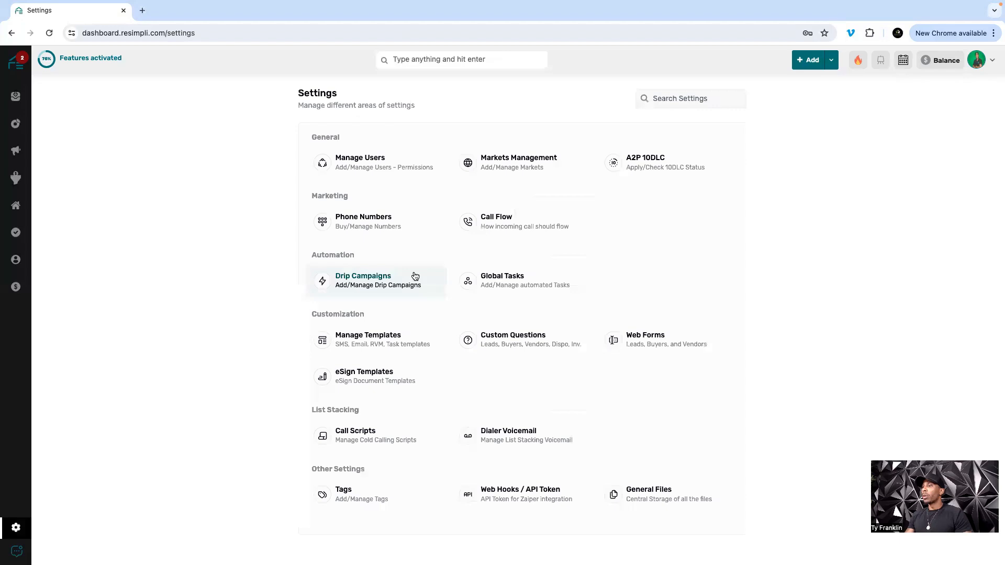
pyautogui.click(365, 220)
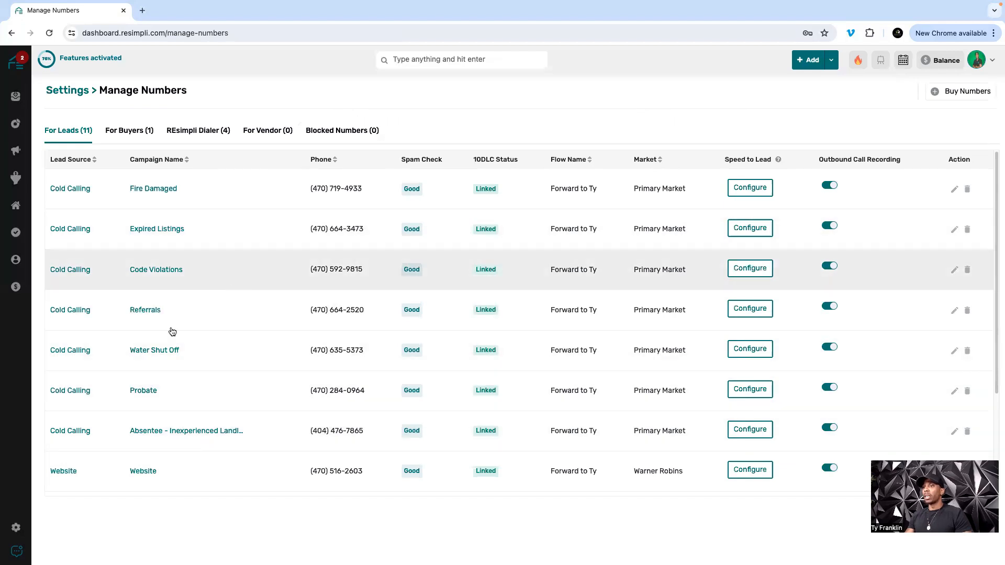
pyautogui.scroll(-1, 262, 350)
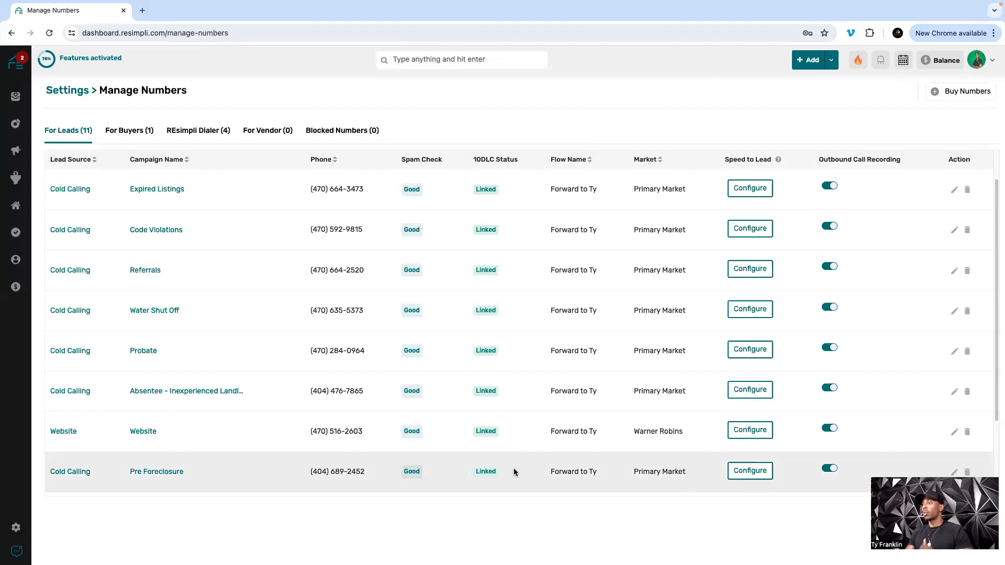
pyautogui.click(953, 473)
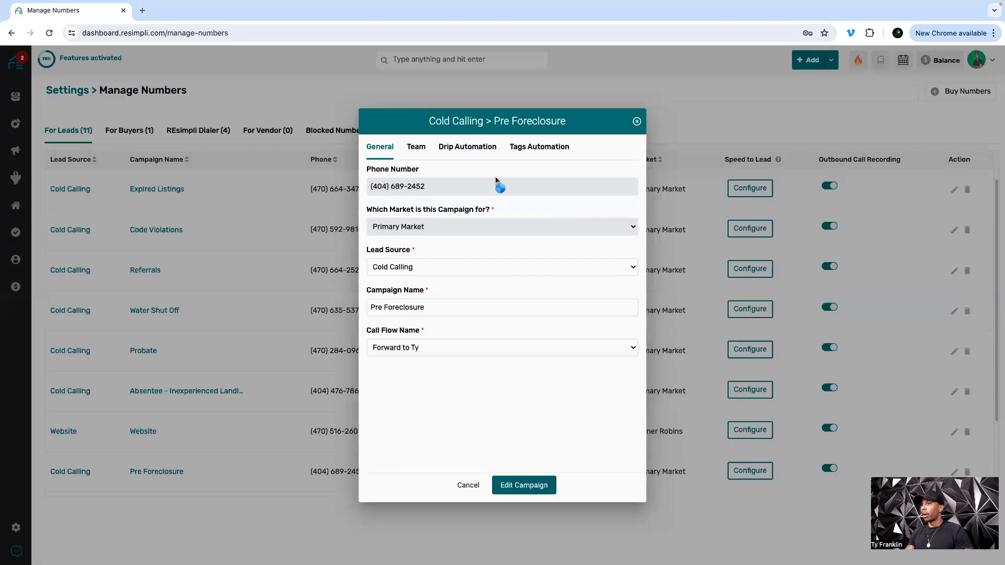
pyautogui.click(460, 149)
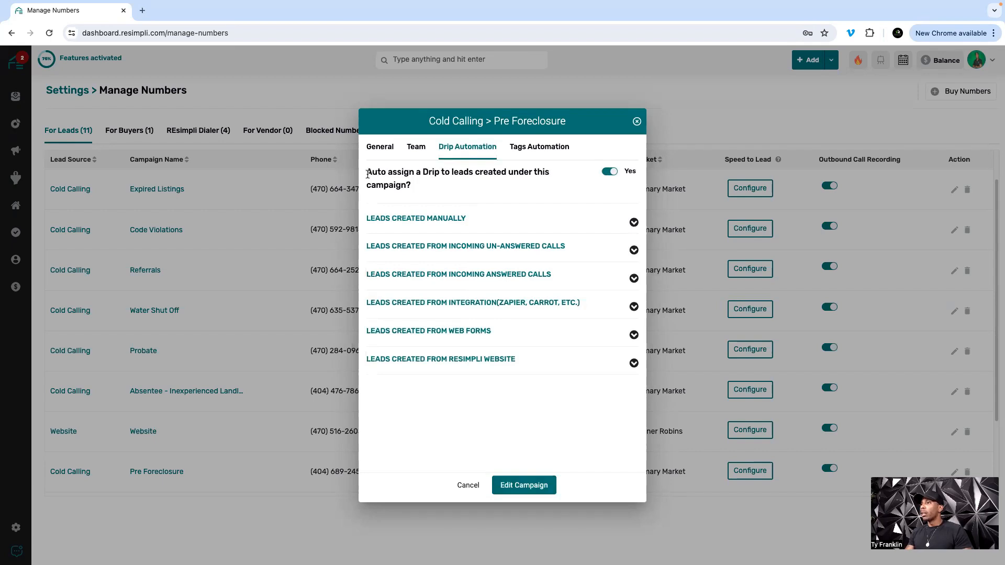
pyautogui.moveTo(367, 174); pyautogui.dragTo(511, 183)
pyautogui.click(426, 170)
pyautogui.click(527, 171)
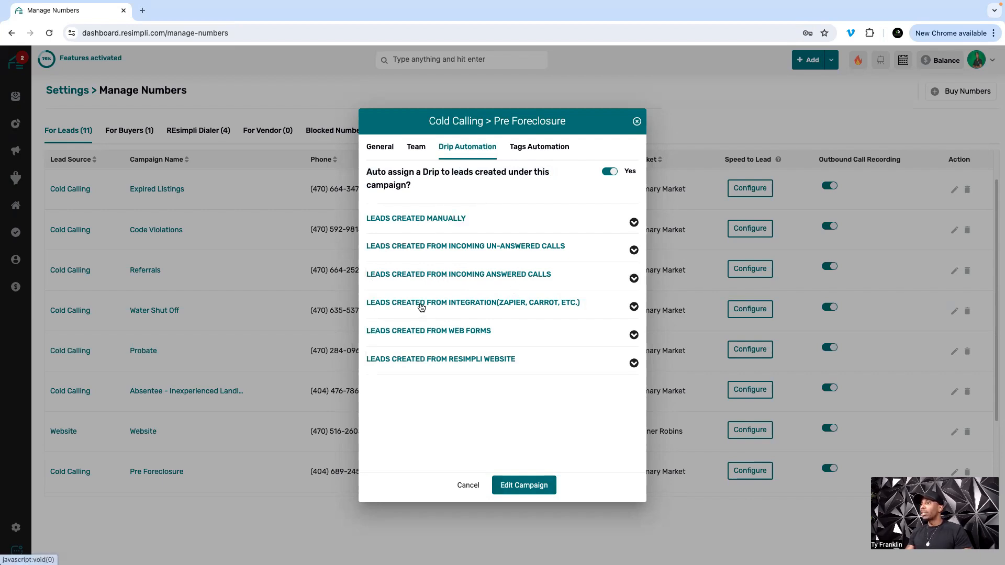
# Step: Examine the drip automation for integration-created leads, including its follow-up sequence and the option to stop the drip after a call or SMS
pyautogui.click(523, 306)
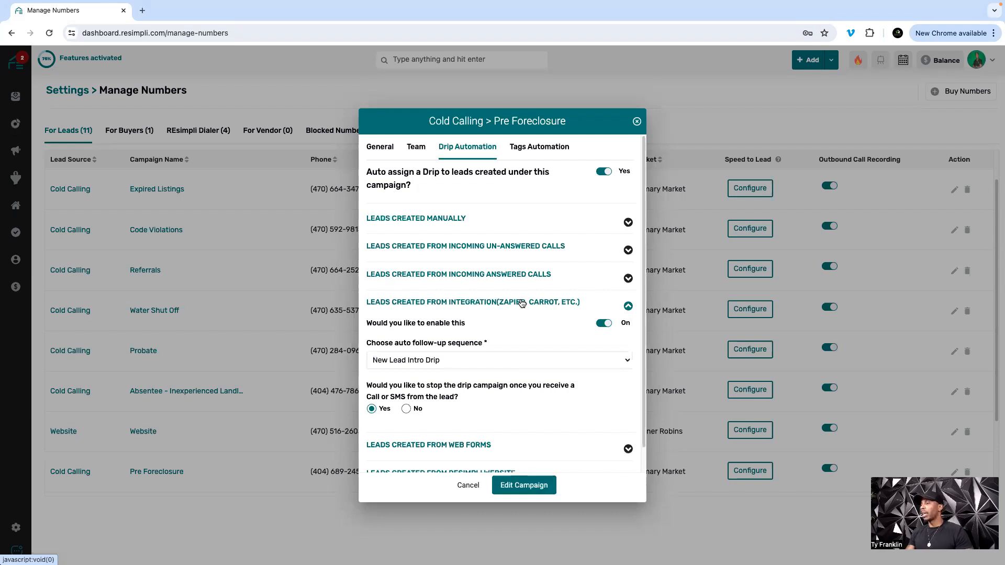
pyautogui.click(479, 304)
pyautogui.click(490, 303)
pyautogui.click(512, 308)
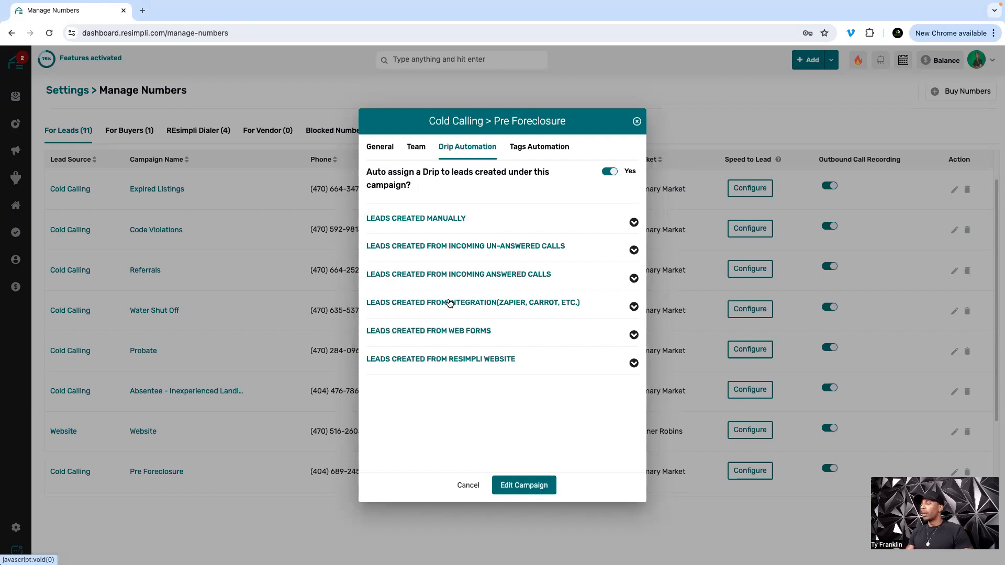
pyautogui.click(490, 308)
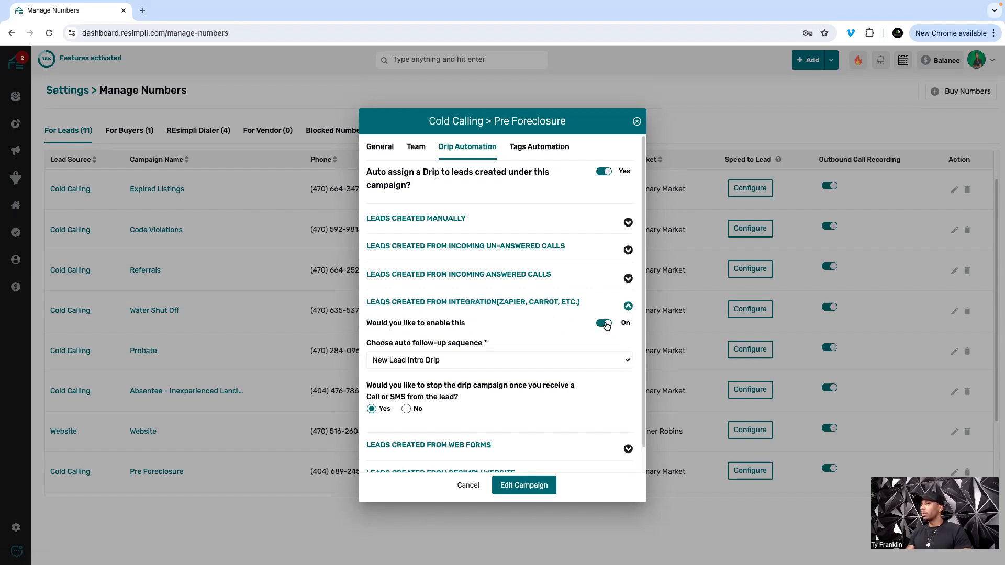
pyautogui.scroll(-1, 454, 374)
pyautogui.moveTo(376, 372); pyautogui.dragTo(447, 374)
pyautogui.click(459, 373)
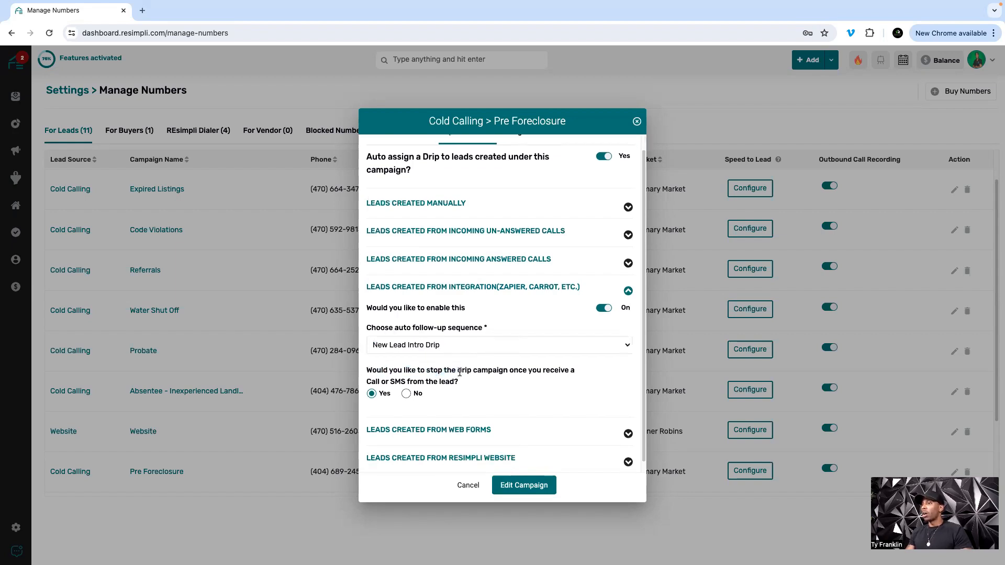
pyautogui.moveTo(375, 371); pyautogui.dragTo(550, 370)
pyautogui.click(550, 371)
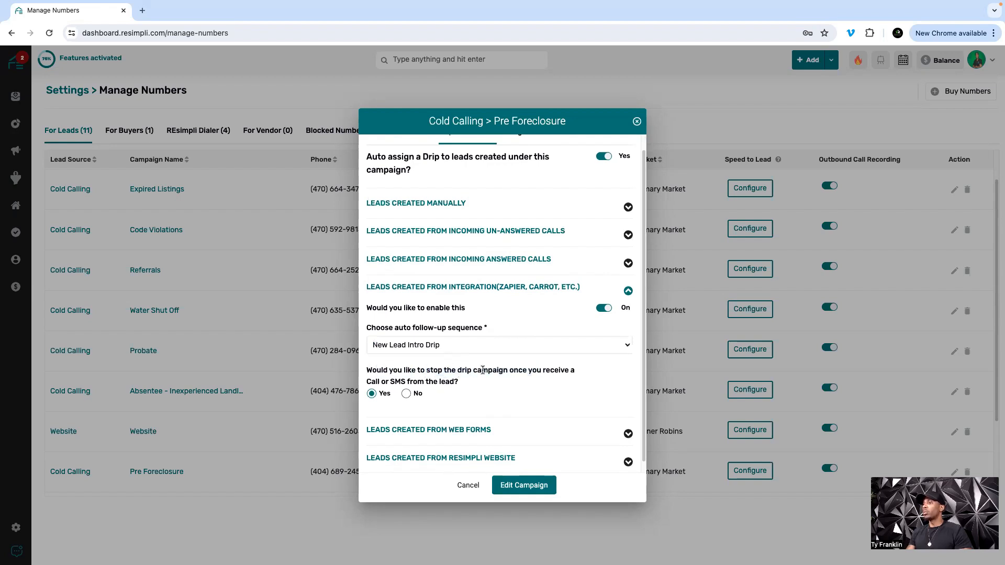
pyautogui.moveTo(381, 381); pyautogui.dragTo(458, 383)
pyautogui.click(458, 383)
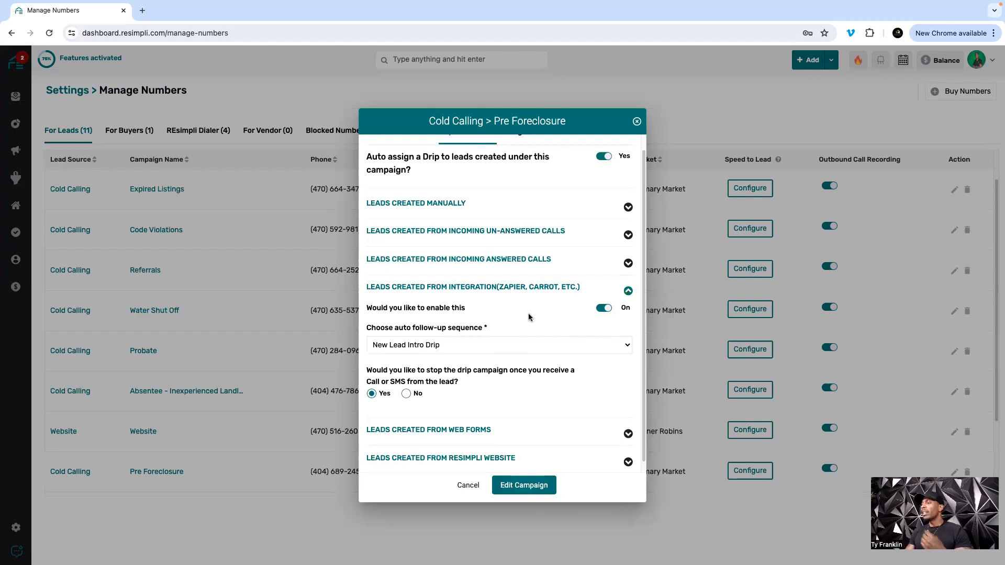
pyautogui.click(628, 291)
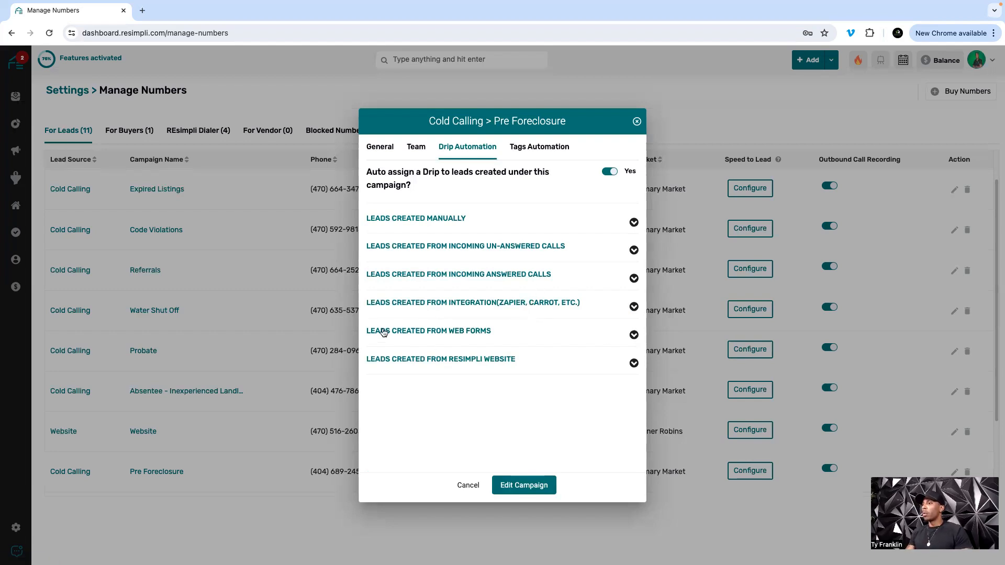
# Step: Try enabling drip automation for web form leads with the New Lead Intro Drip sequence, and switch it back off
pyautogui.click(634, 335)
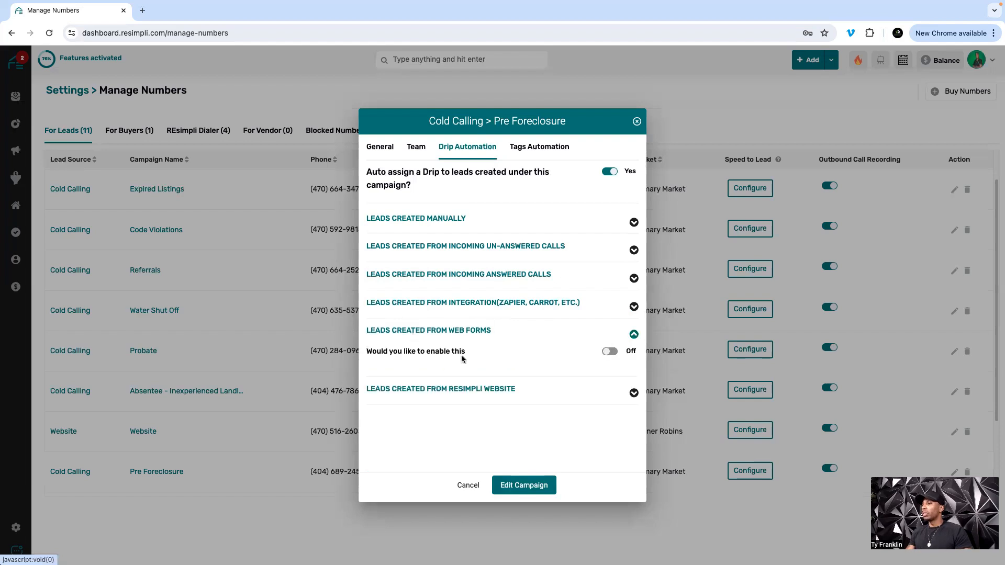
pyautogui.click(608, 351)
pyautogui.click(462, 389)
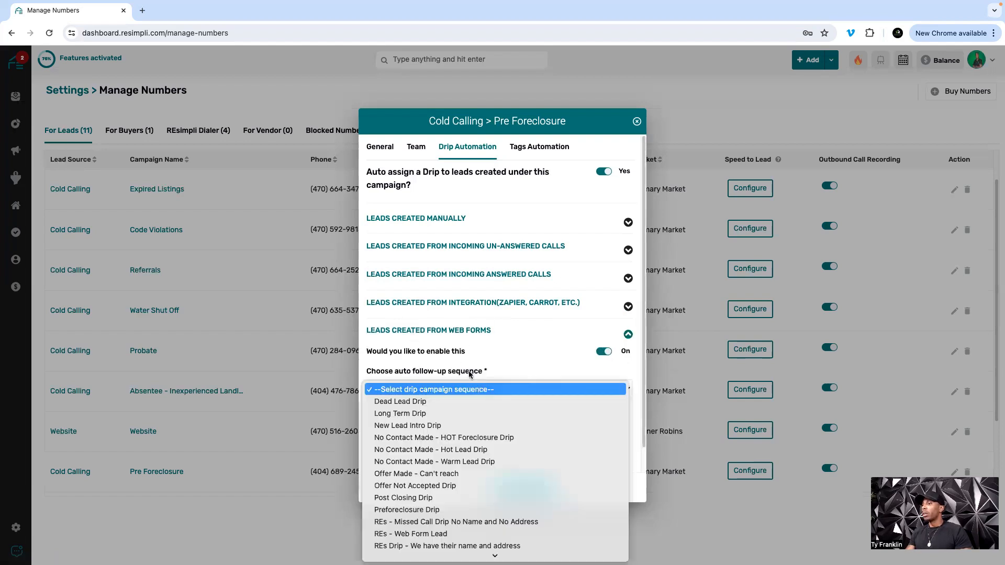
pyautogui.click(445, 425)
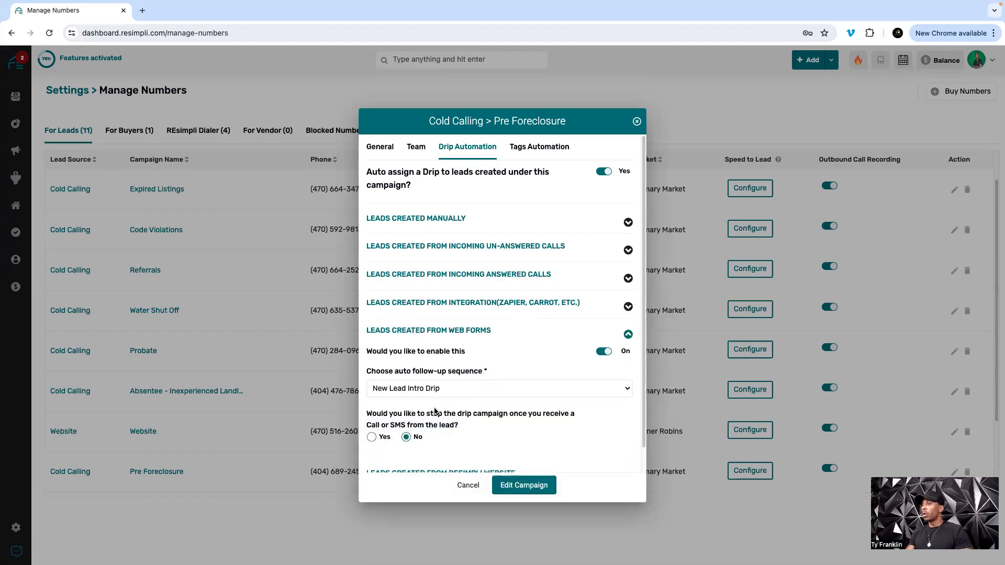
pyautogui.click(608, 353)
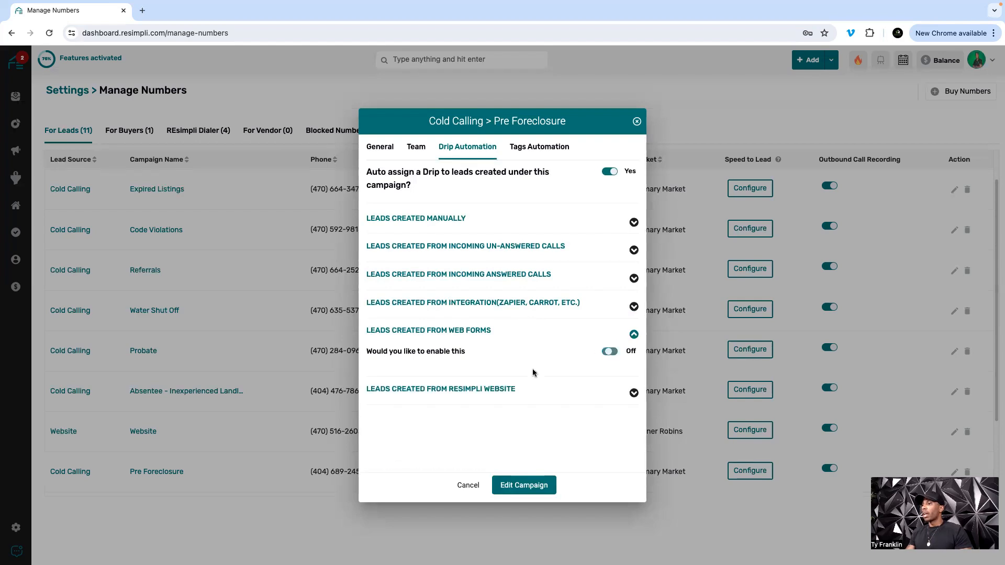
pyautogui.click(634, 335)
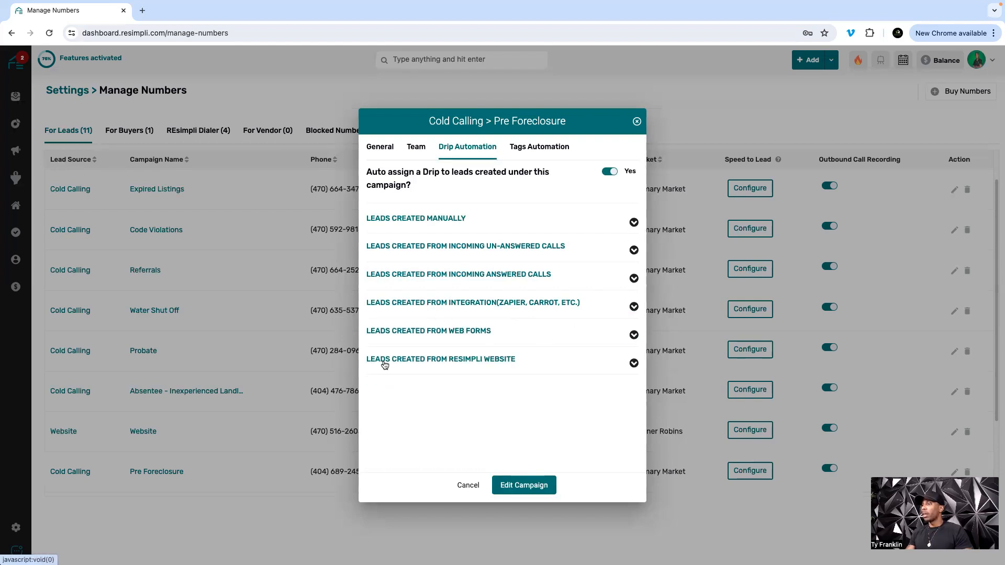
# Step: Try enabling drip automation for leads created from the REsimpli website, and switch it back off
pyautogui.click(634, 363)
pyautogui.click(611, 380)
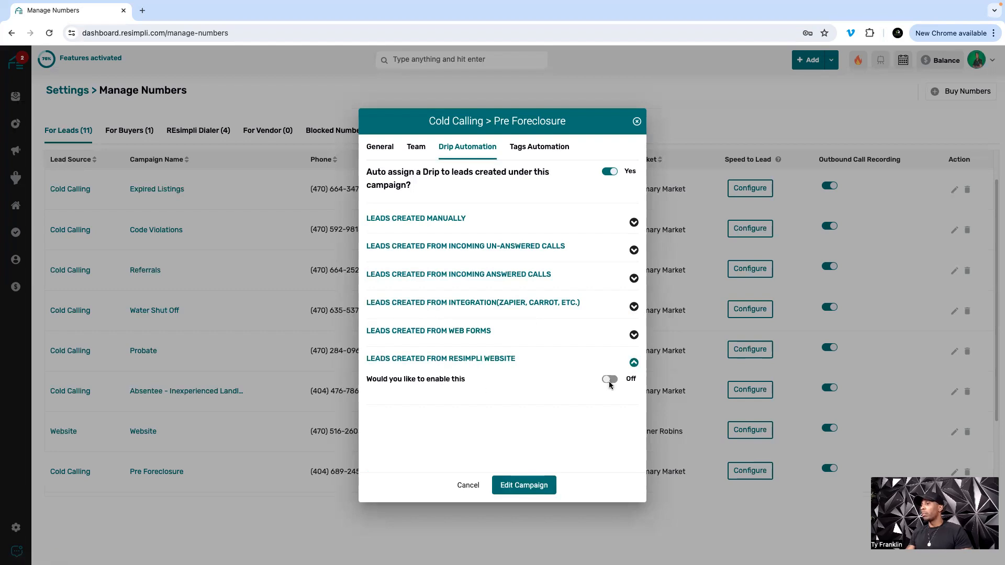
pyautogui.click(611, 379)
pyautogui.click(618, 371)
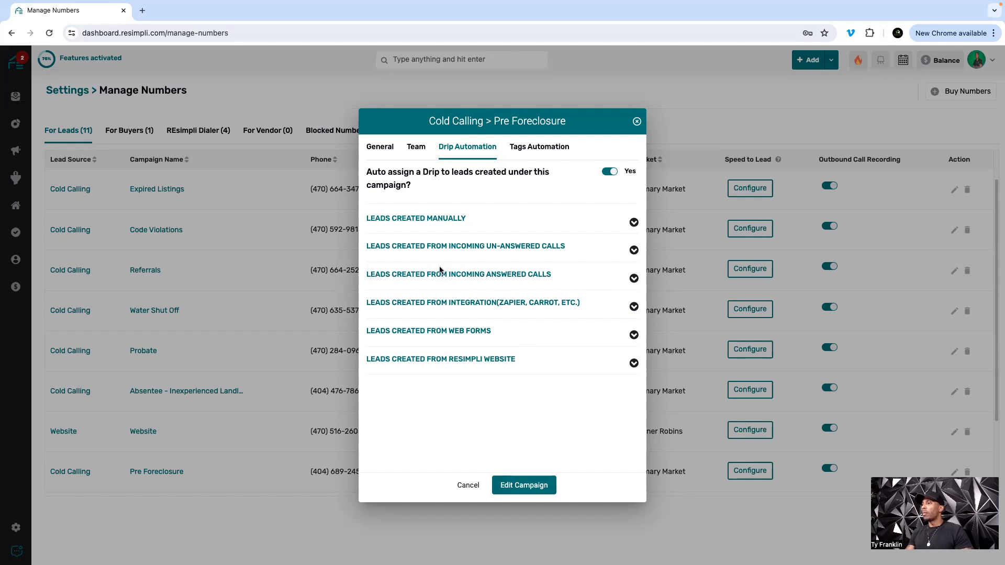
# Step: Examine the drip automation setting for leads created from incoming answered calls and close the campaign dialog without saving
pyautogui.click(634, 278)
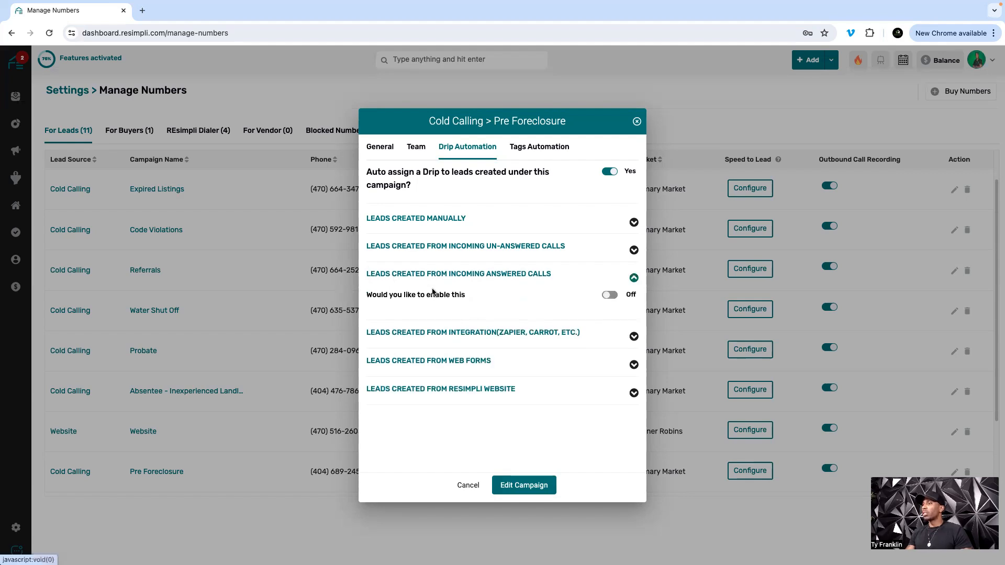
pyautogui.click(633, 278)
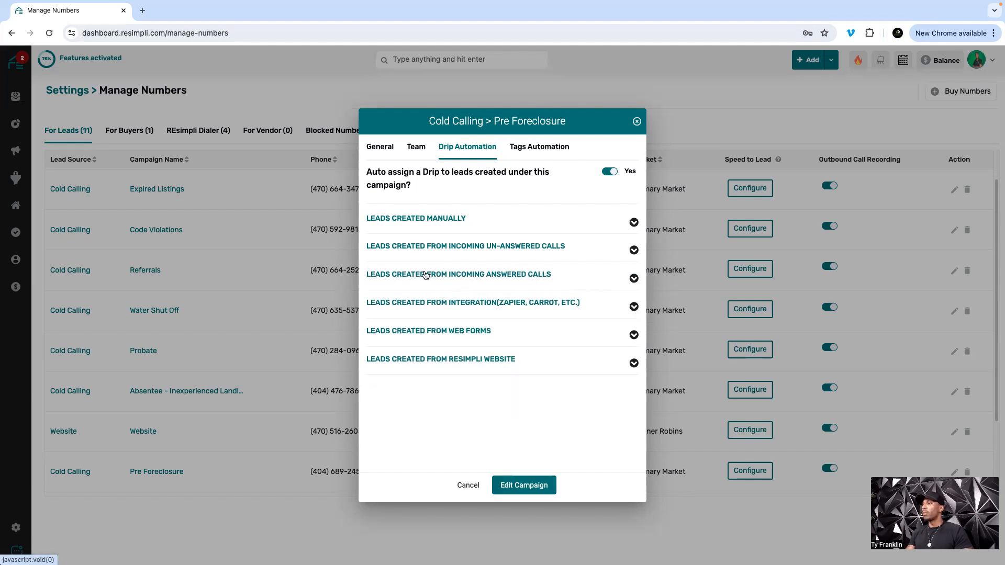
pyautogui.click(635, 279)
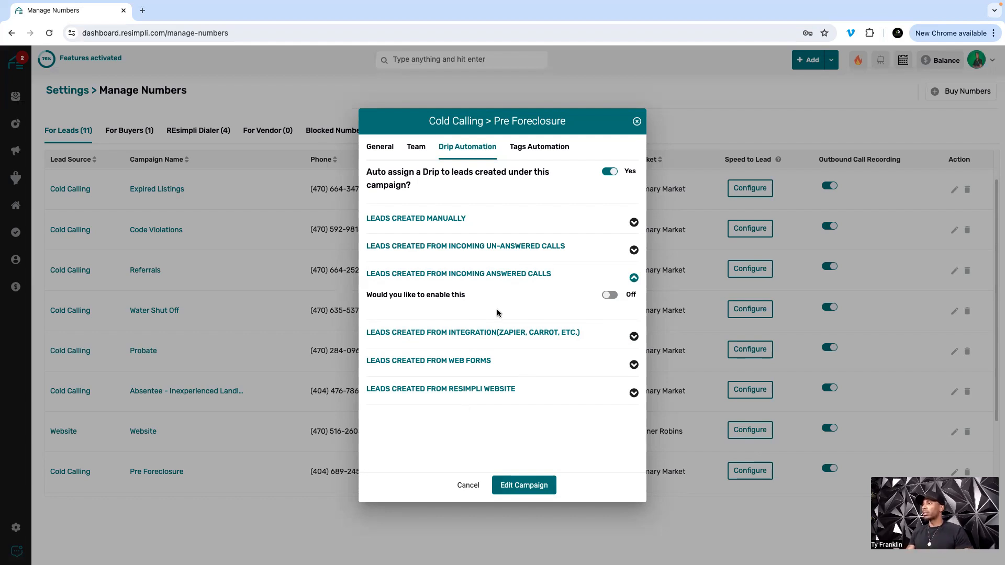
pyautogui.click(469, 485)
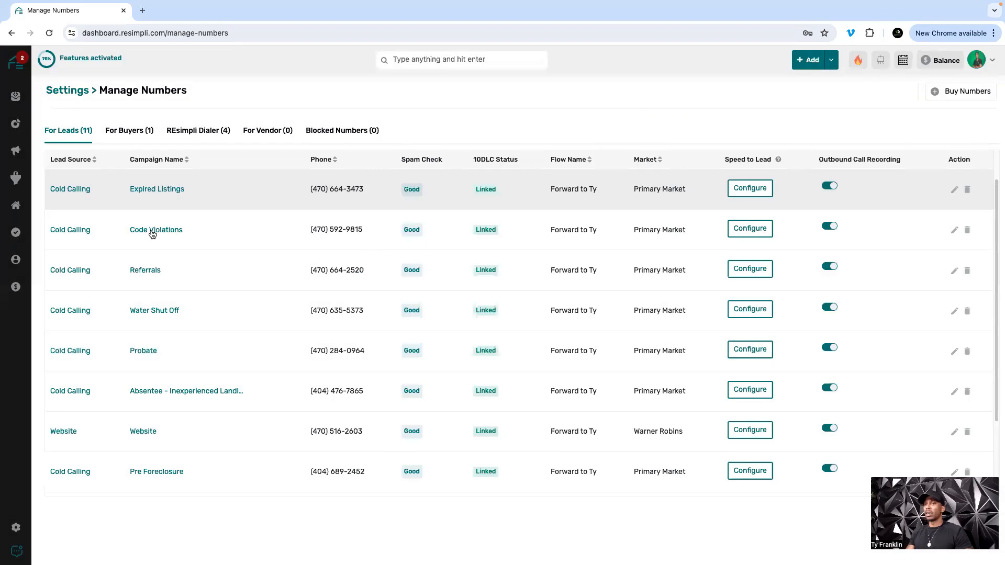
# Step: Start a new drip campaign in the drip campaign settings and name it "Missed Incoming Call Drip"
pyautogui.click(19, 533)
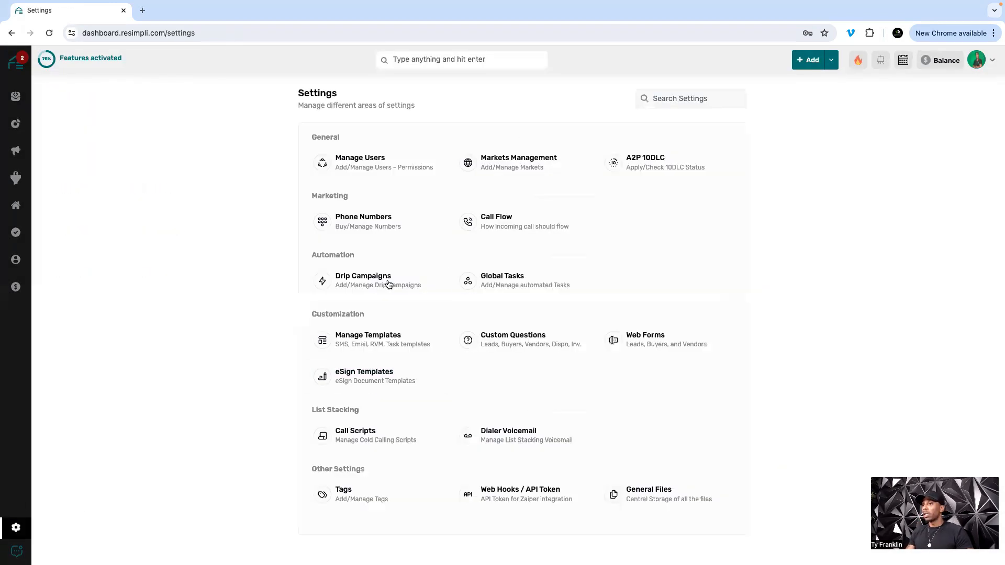
pyautogui.click(367, 277)
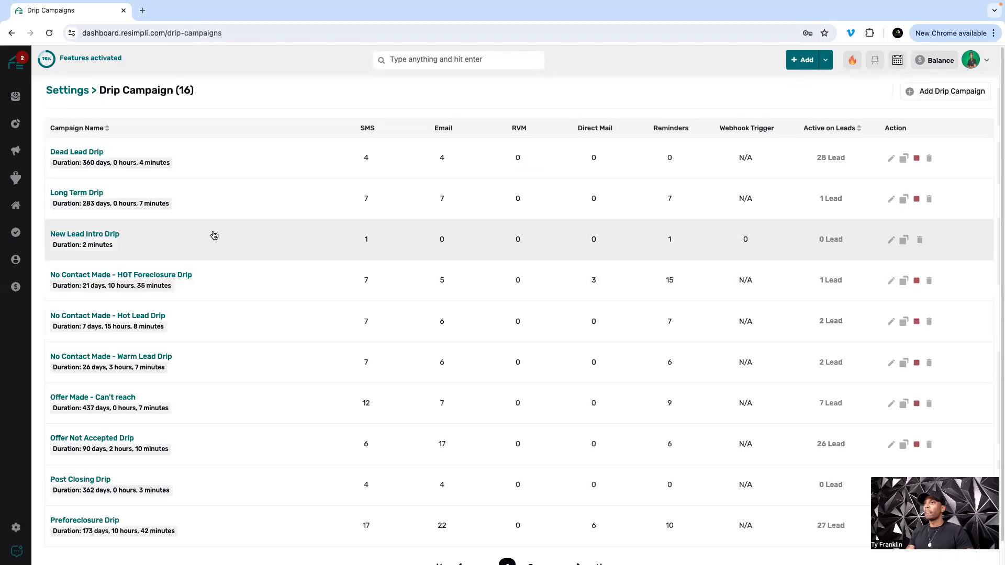
pyautogui.click(937, 90)
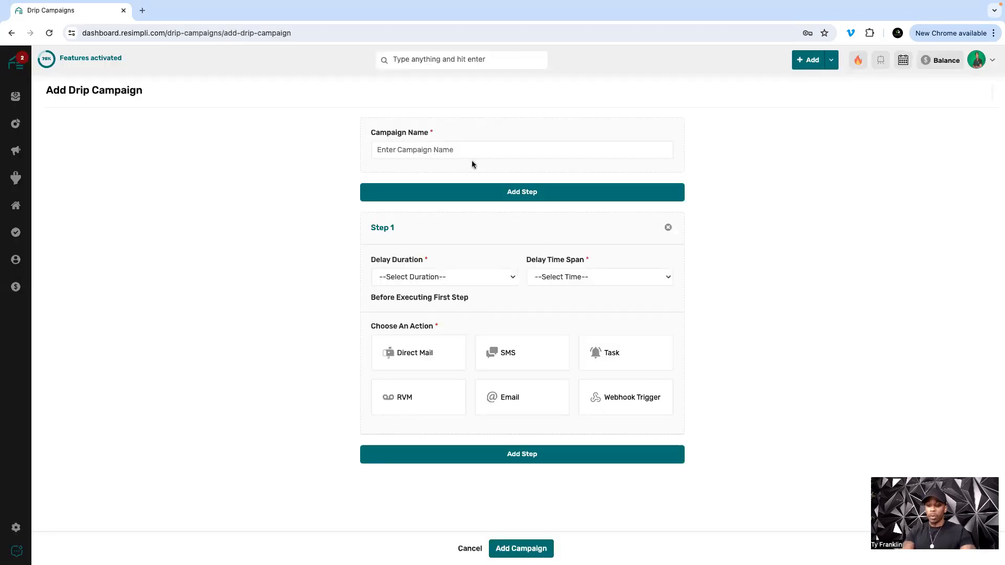
pyautogui.write('Missed Incoming Call Drip')
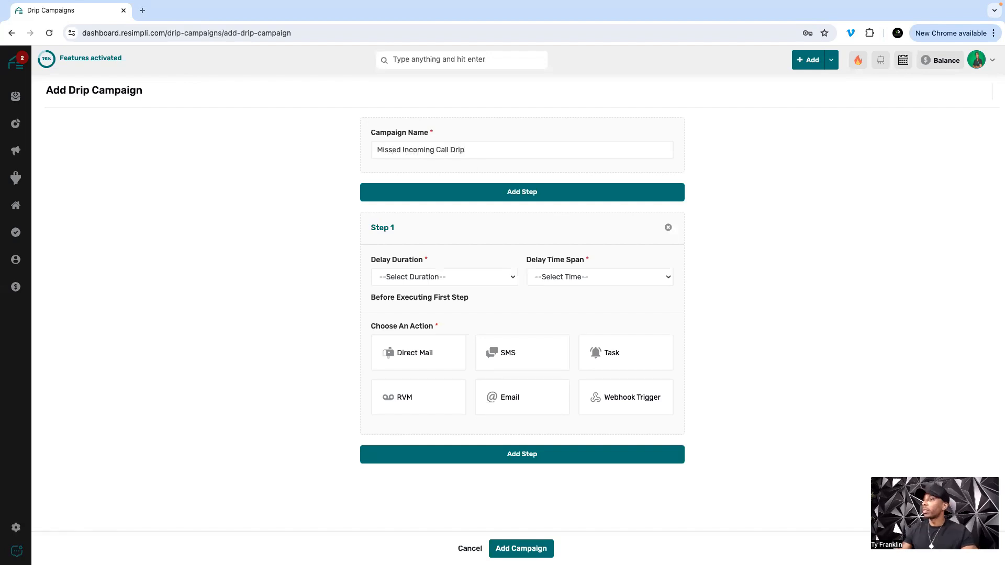
# Step: Give step 1 of the campaign a delay of 1 minute and choose SMS as its action
pyautogui.click(449, 278)
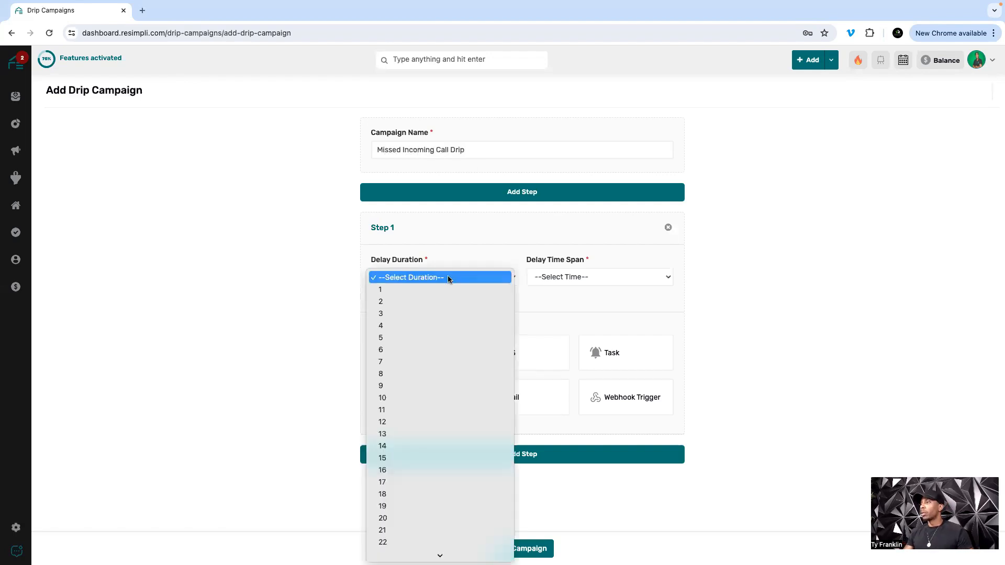
pyautogui.click(614, 281)
pyautogui.click(442, 220)
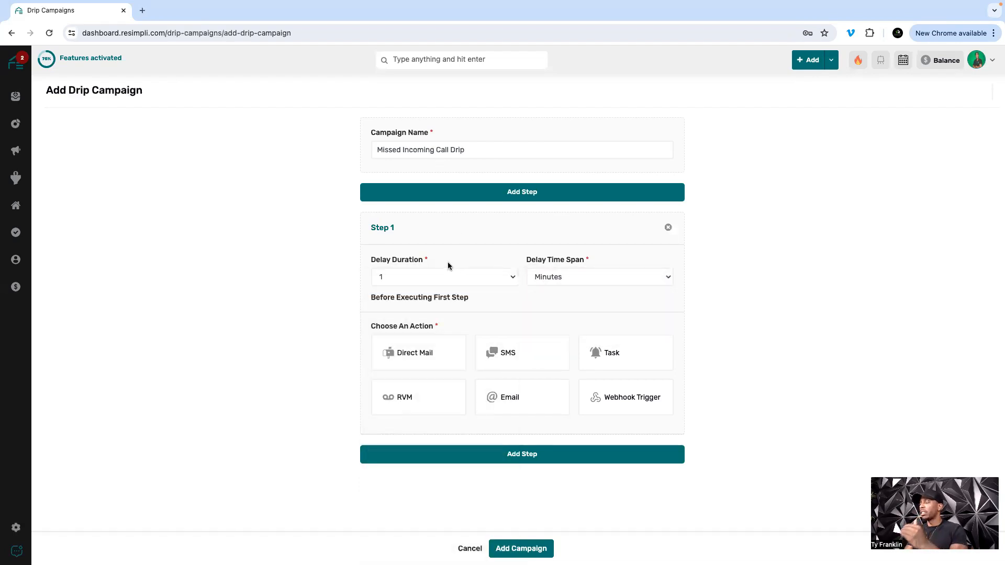
pyautogui.click(486, 367)
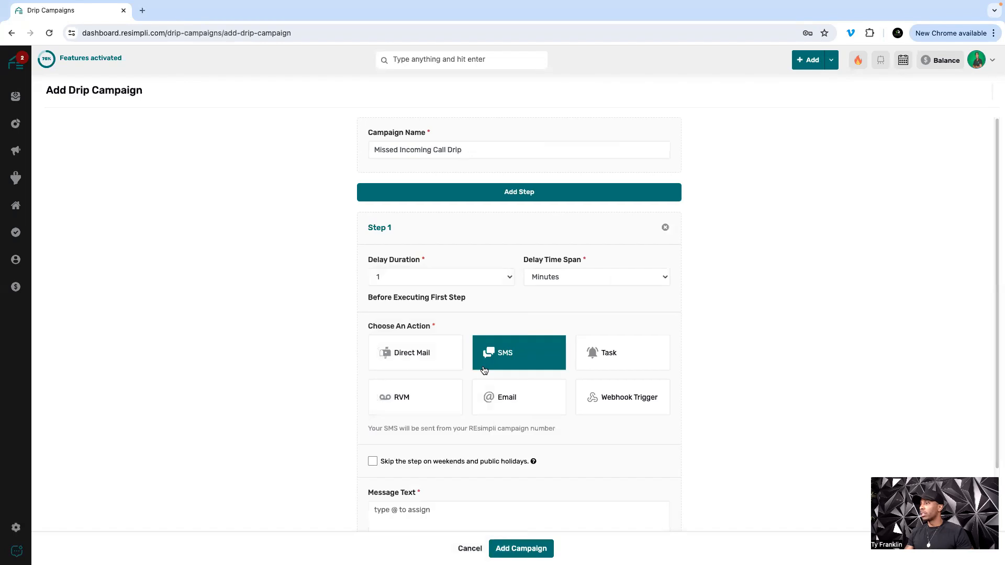
pyautogui.scroll(-1, 436, 429)
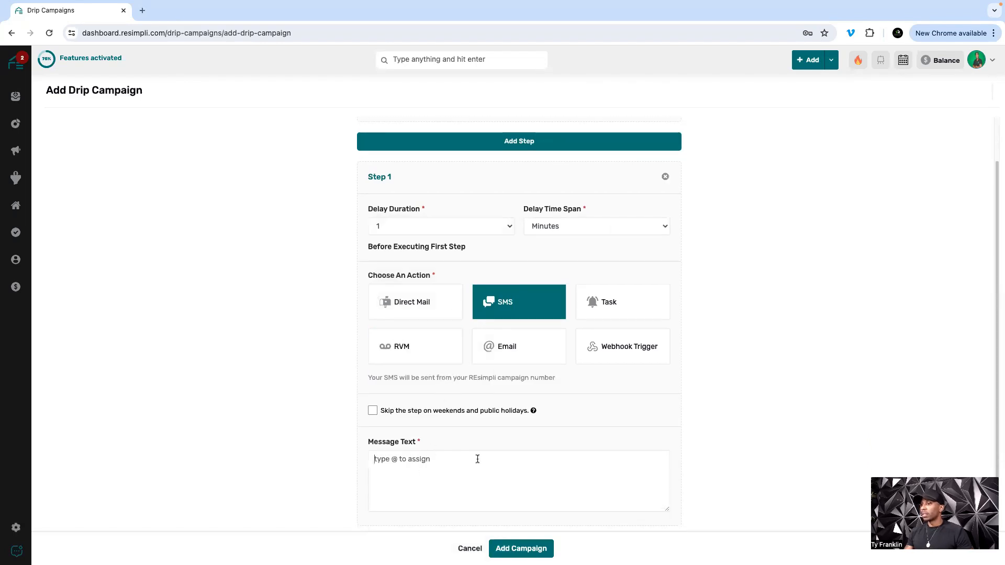
pyautogui.write('Hey ')
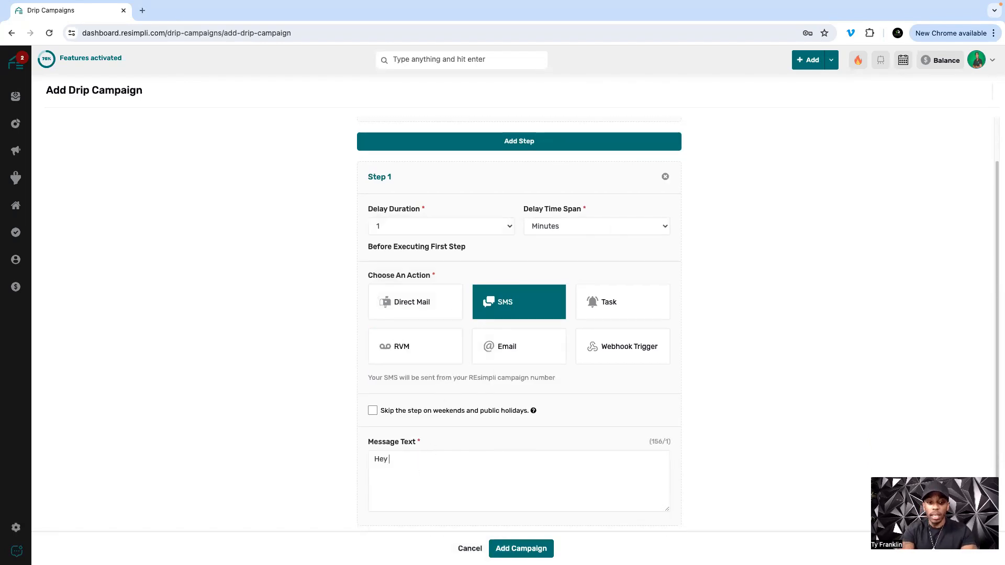
pyautogui.write('@fi')
pyautogui.press('Return')
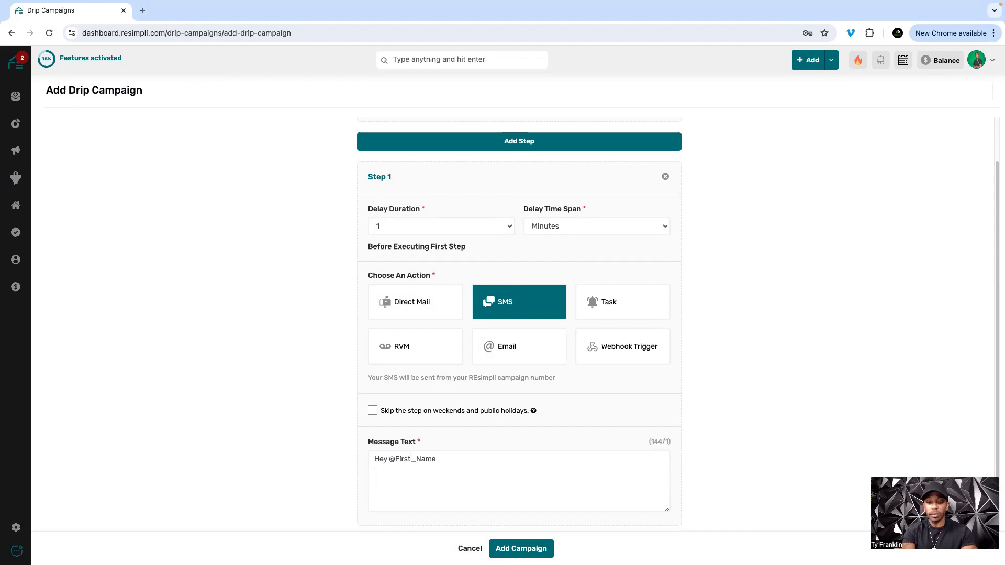
pyautogui.write('I am currentl')
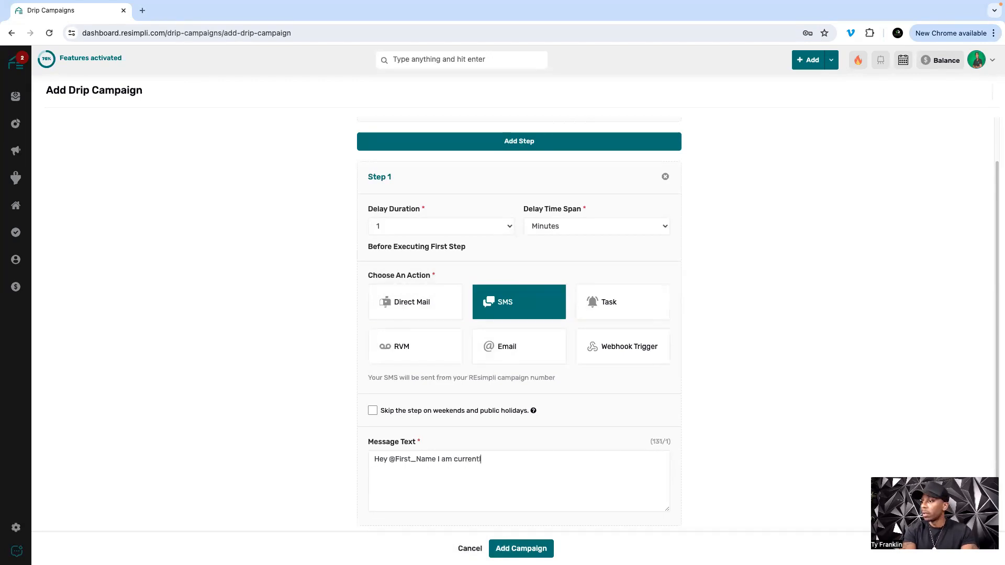
pyautogui.write('y on a c')
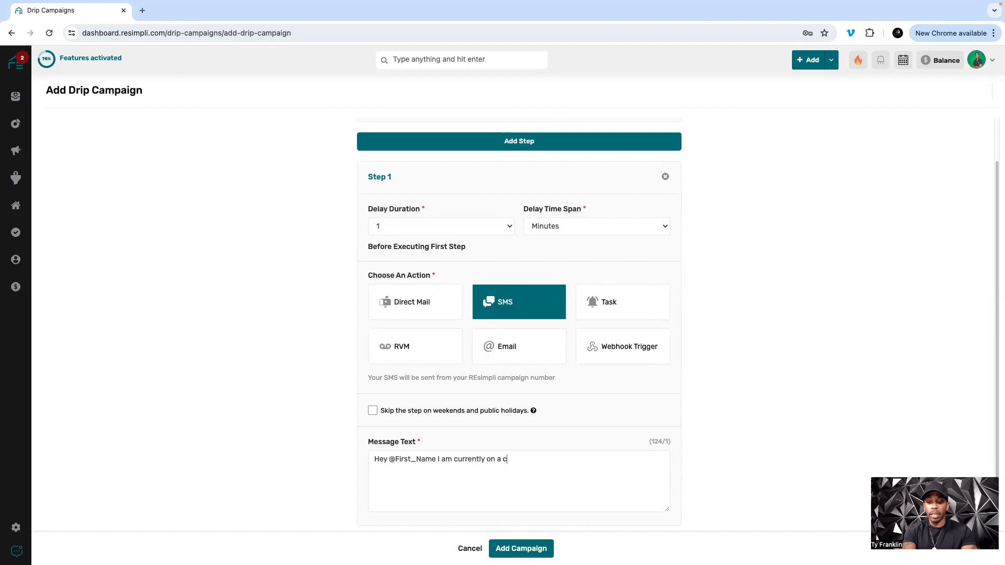
pyautogui.write('all, I will cal')
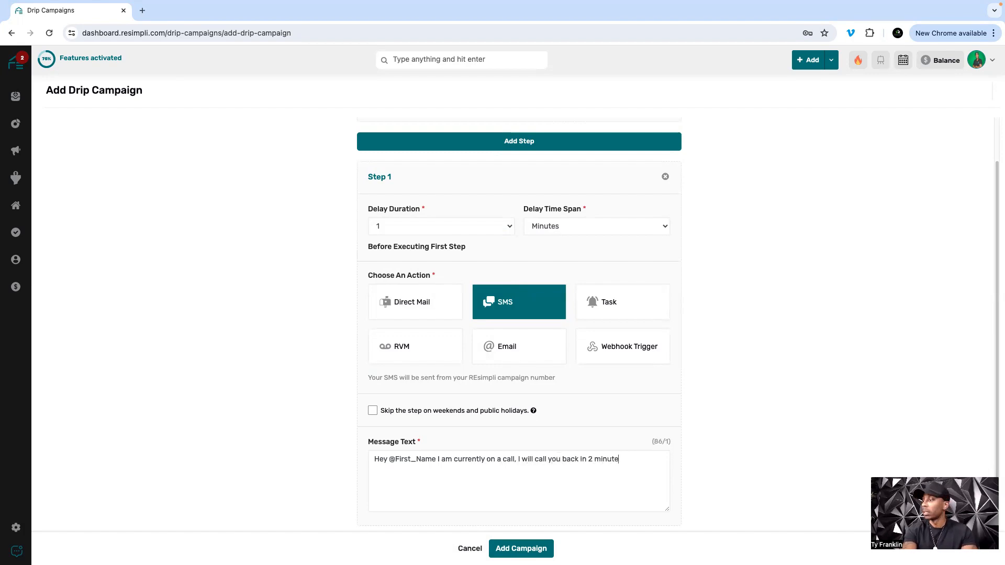
pyautogui.write('l you back ')
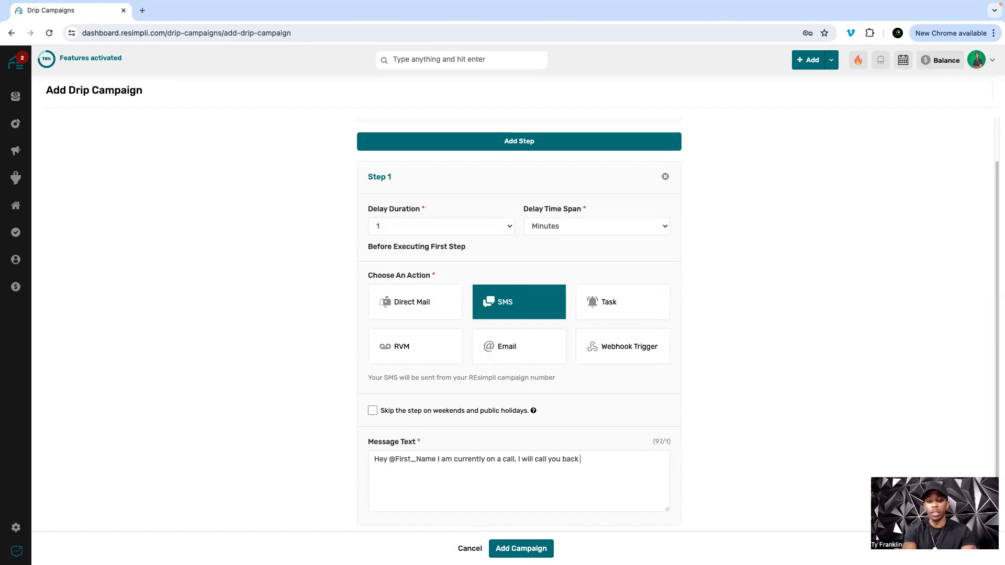
pyautogui.write('shortly.')
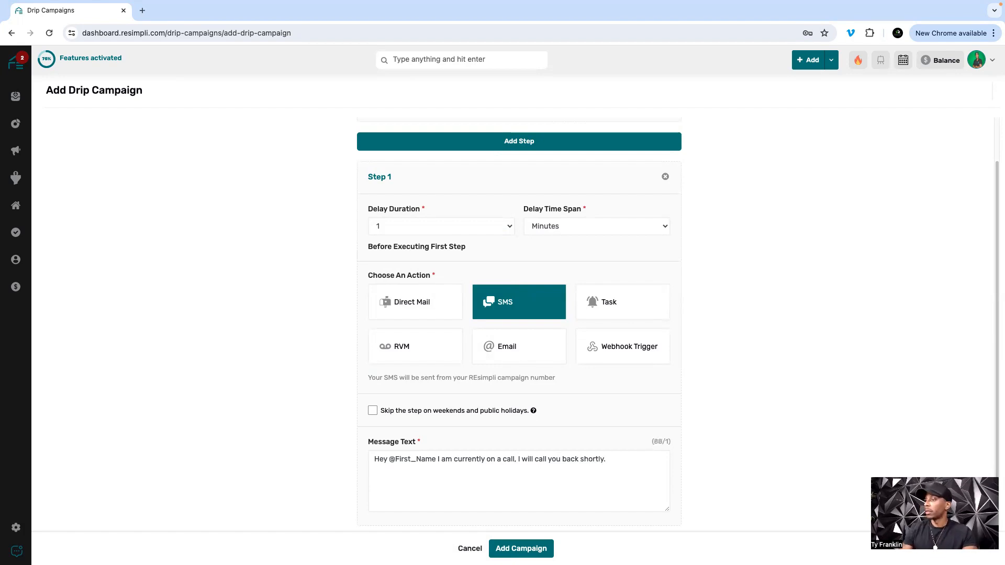
# Step: Add a second step to the campaign with a 1-minute delay after the previous step and Task as its action
pyautogui.scroll(-1, 481, 450)
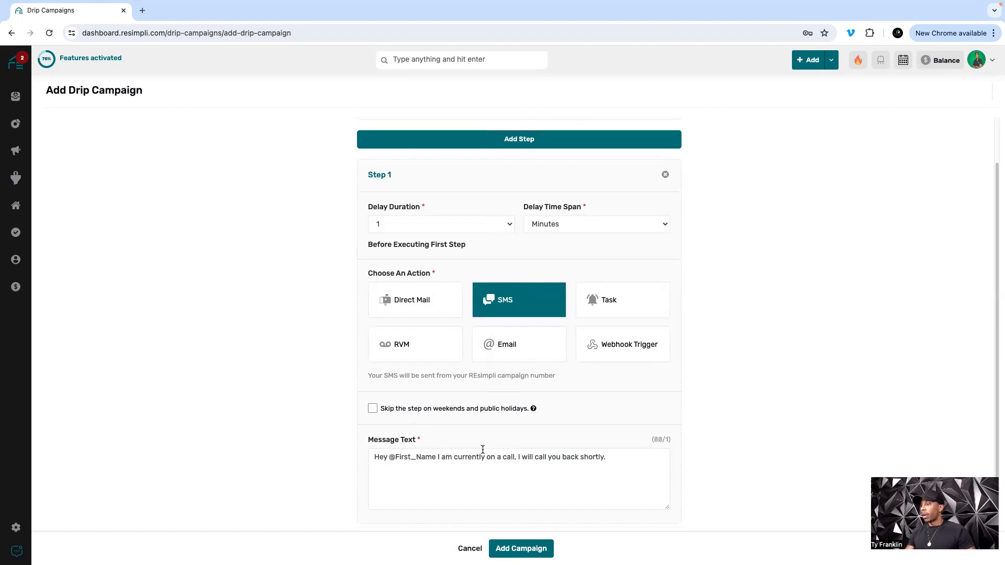
pyautogui.scroll(-1, 502, 497)
pyautogui.click(521, 519)
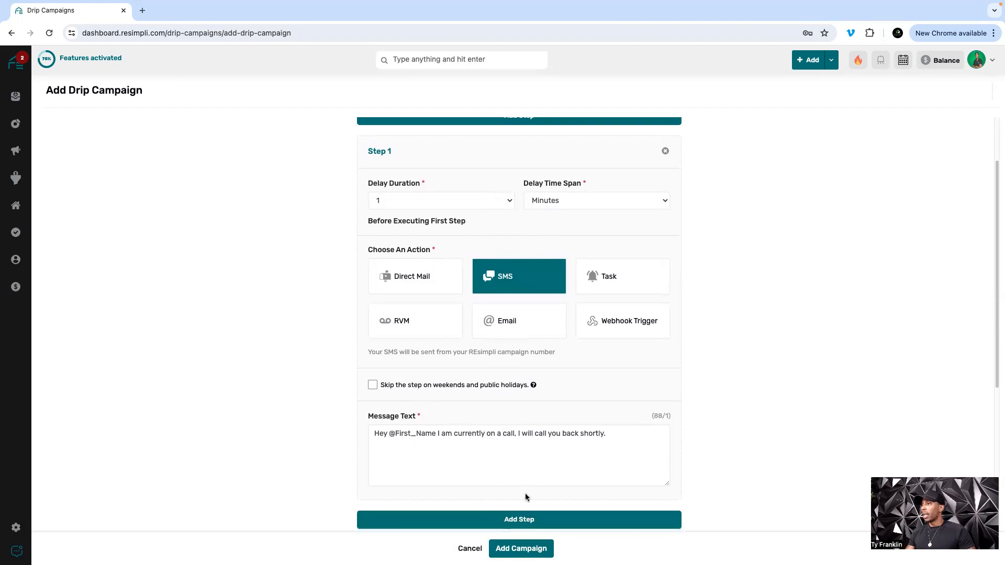
pyautogui.scroll(-2, 456, 434)
pyautogui.click(432, 346)
pyautogui.click(401, 355)
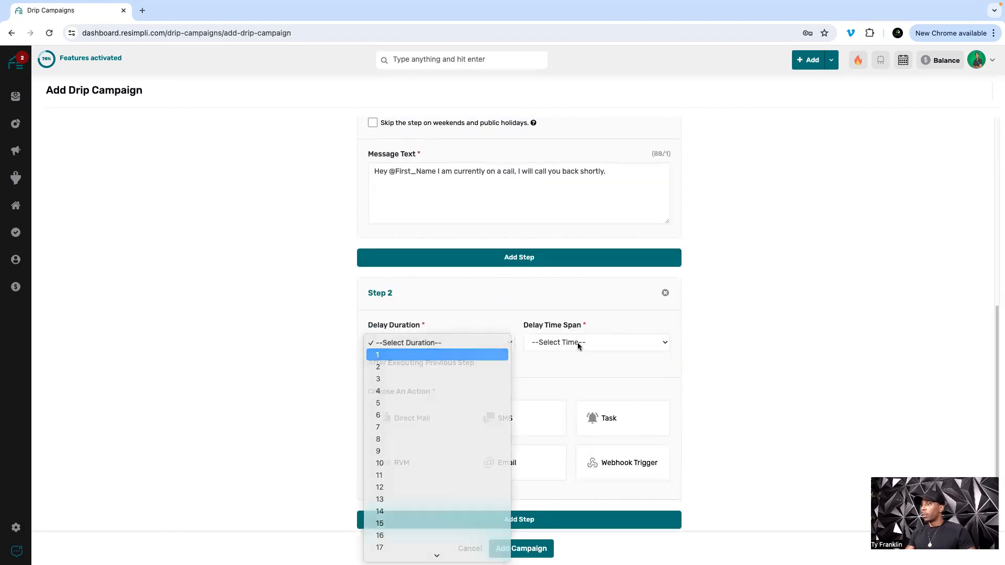
pyautogui.click(578, 343)
pyautogui.click(558, 355)
pyautogui.click(607, 418)
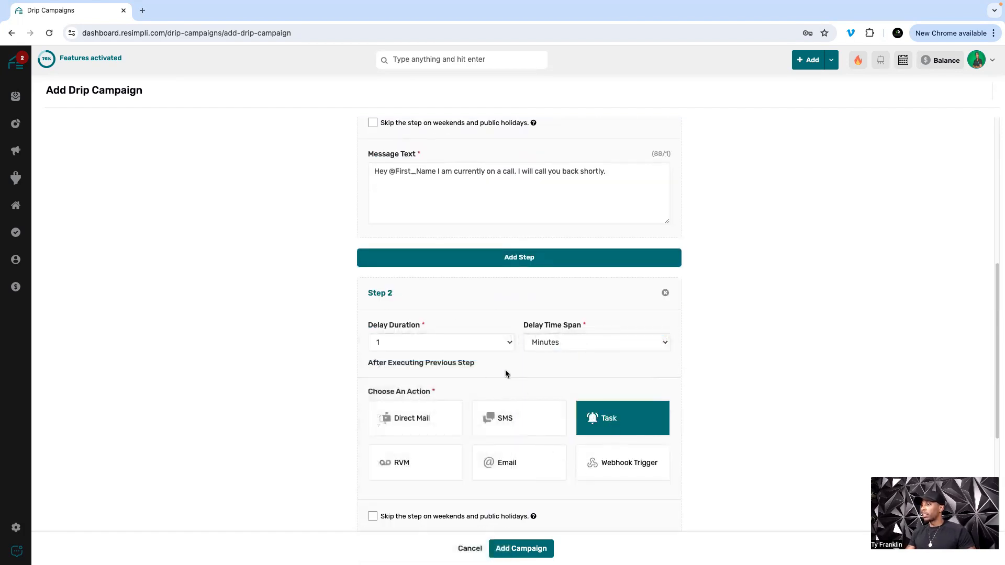
# Step: Assign the step 2 task to the Acquisition Manager role with the title "Call Missed Call Lead" and save the new campaign
pyautogui.scroll(-5, 492, 373)
pyautogui.click(460, 347)
pyautogui.click(460, 354)
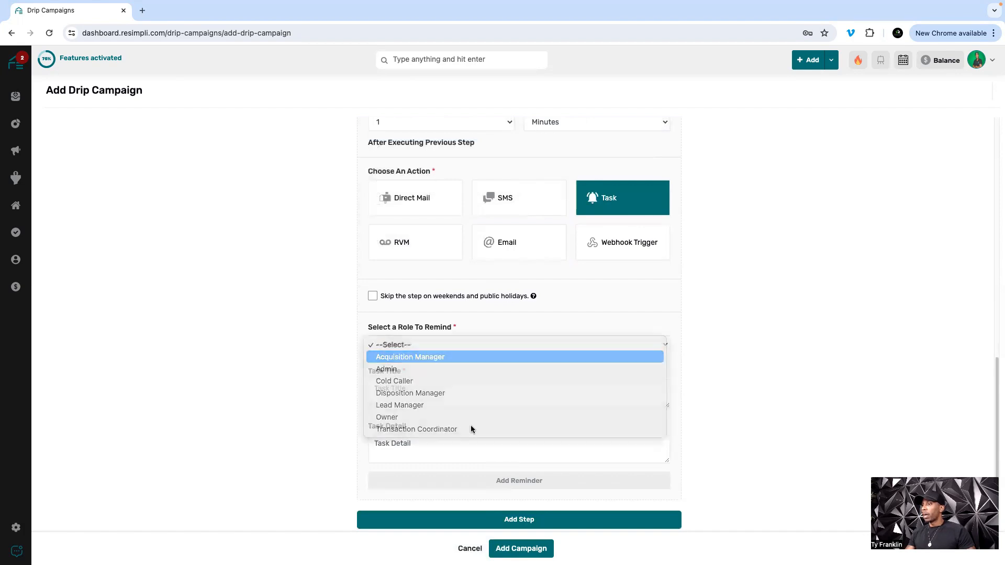
pyautogui.click(449, 398)
pyautogui.write('Cal')
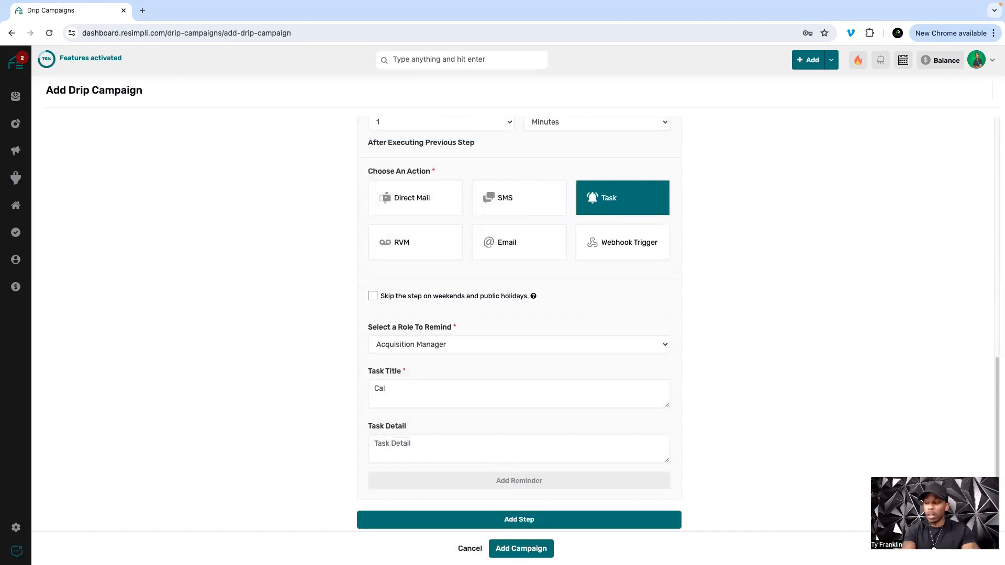
pyautogui.write('l Mis')
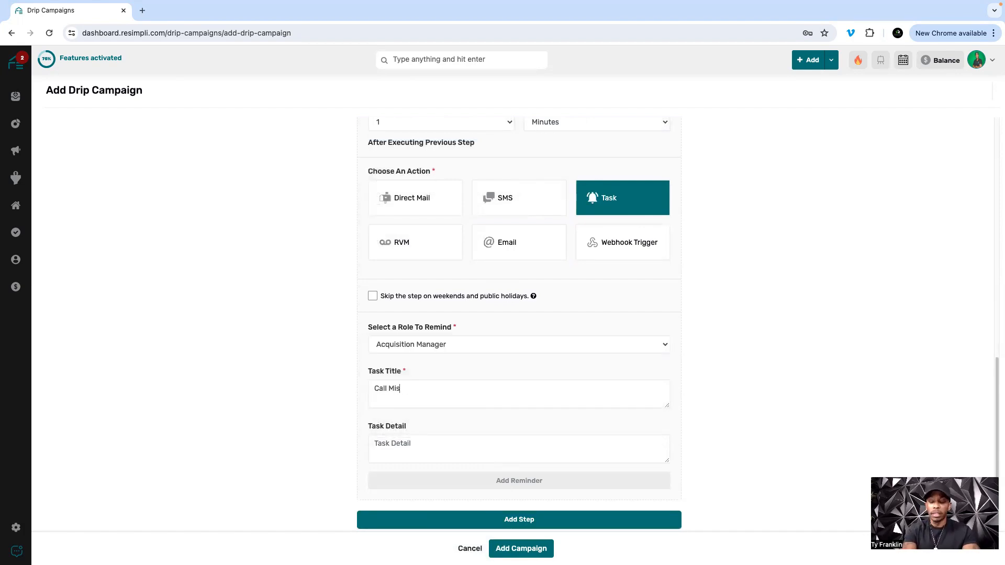
pyautogui.write('sed Call Lea')
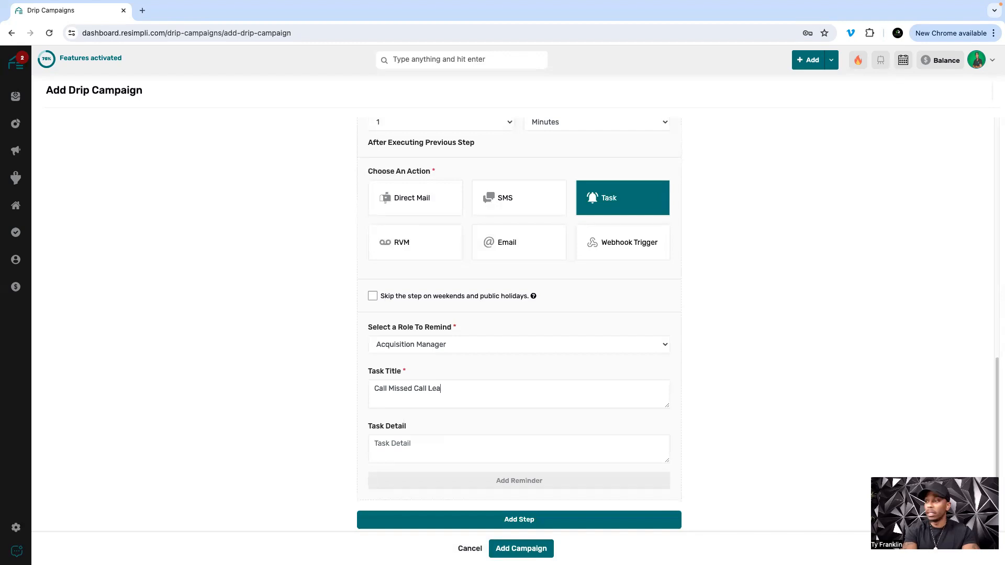
pyautogui.write('d')
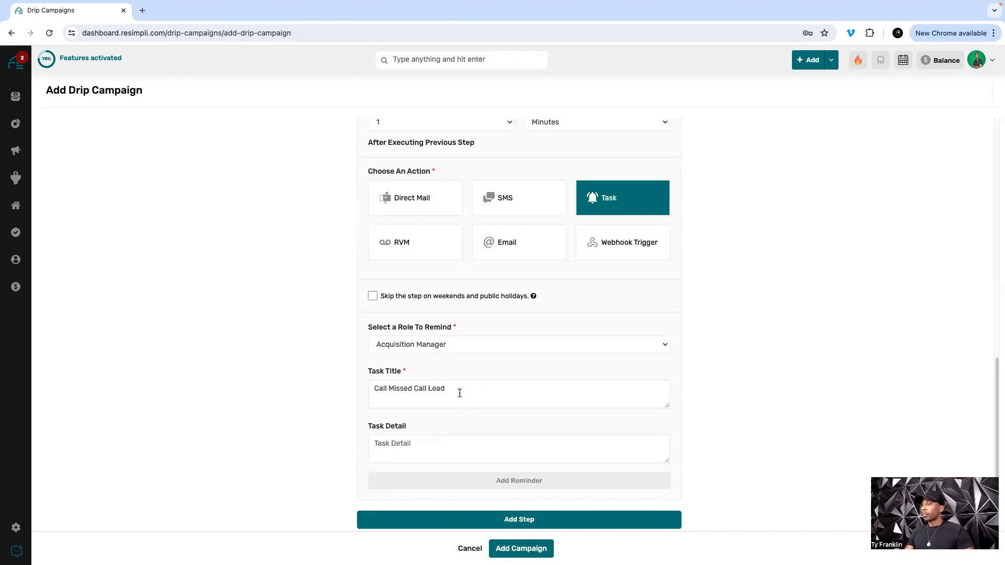
pyautogui.scroll(1, 530, 524)
pyautogui.click(521, 549)
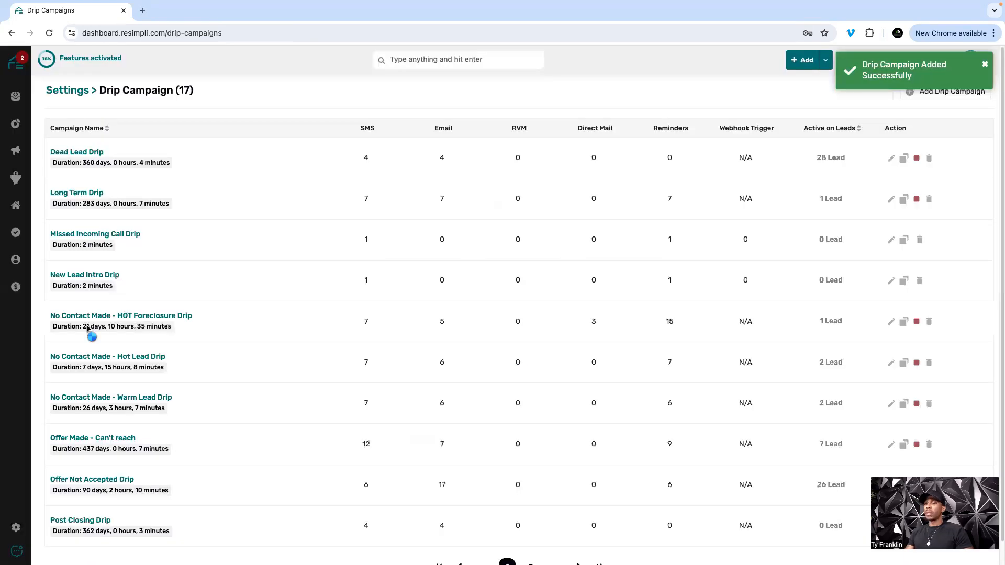
# Step: Open the drip automation settings of the Pre Foreclosure campaign in the phone numbers for leads
pyautogui.click(16, 528)
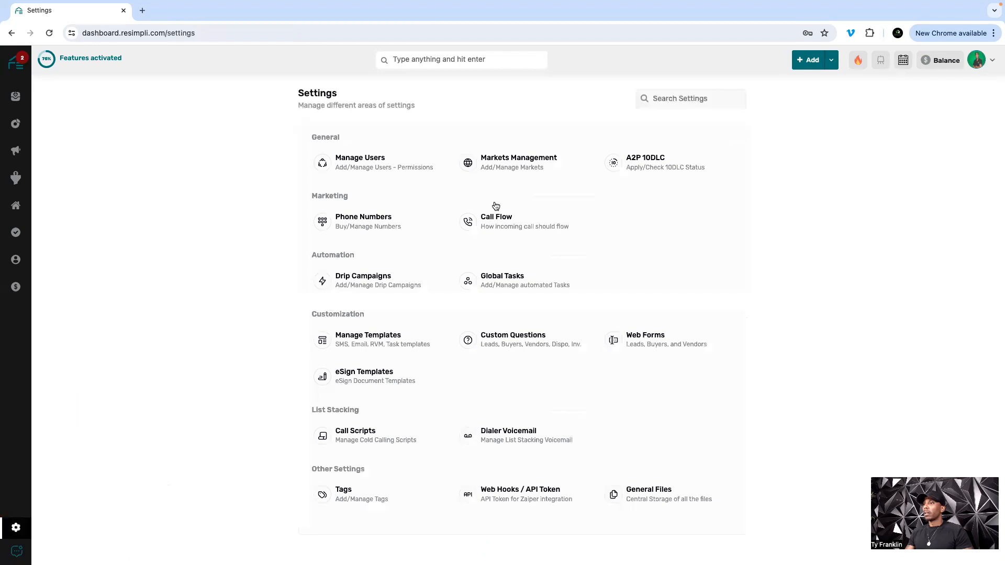
pyautogui.click(360, 224)
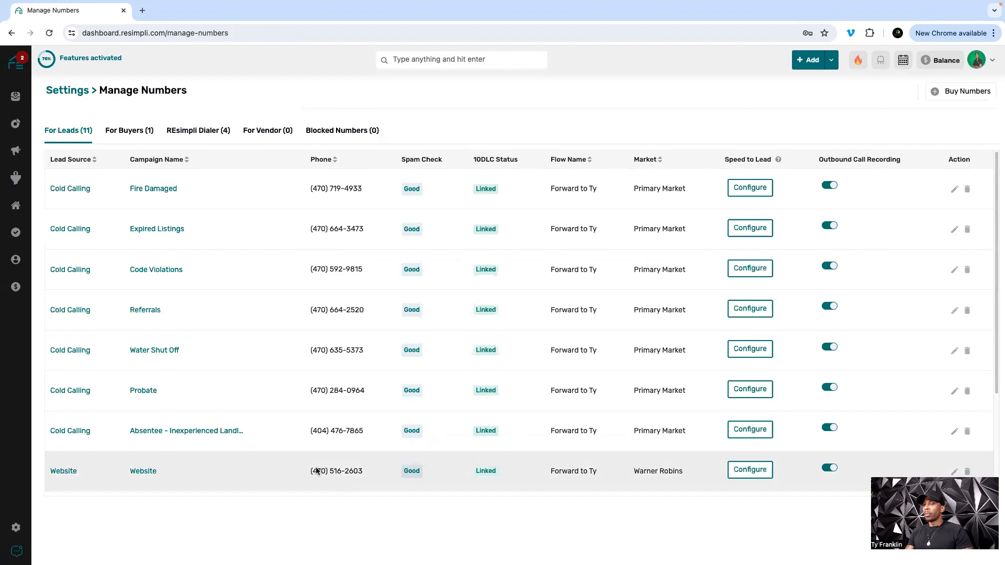
pyautogui.scroll(-3, 316, 471)
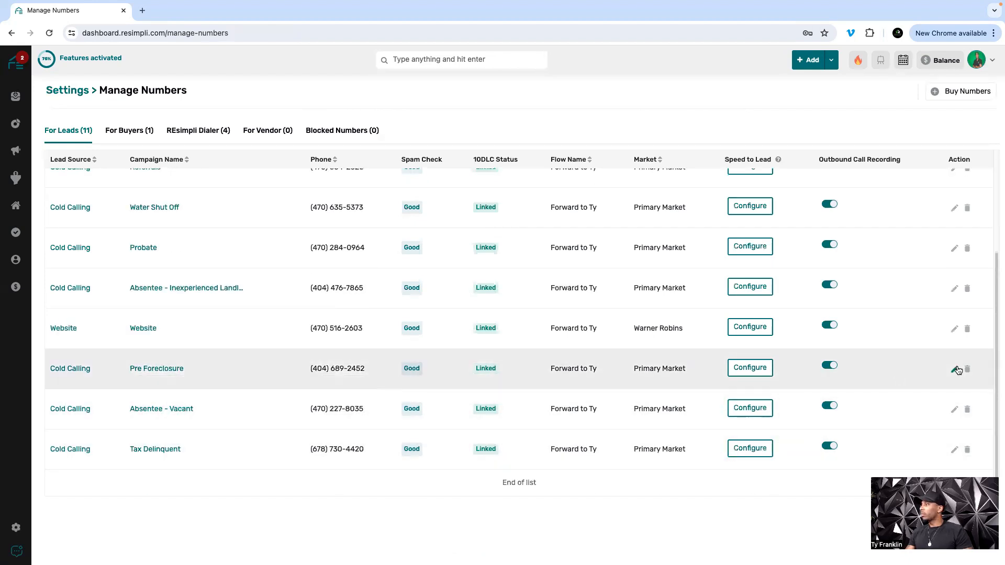
pyautogui.click(955, 370)
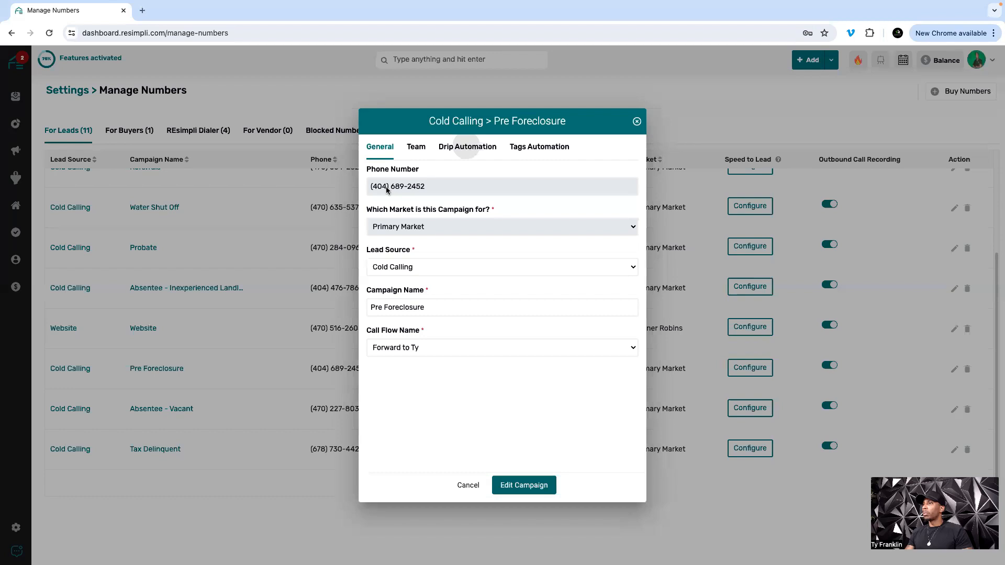
pyautogui.click(464, 147)
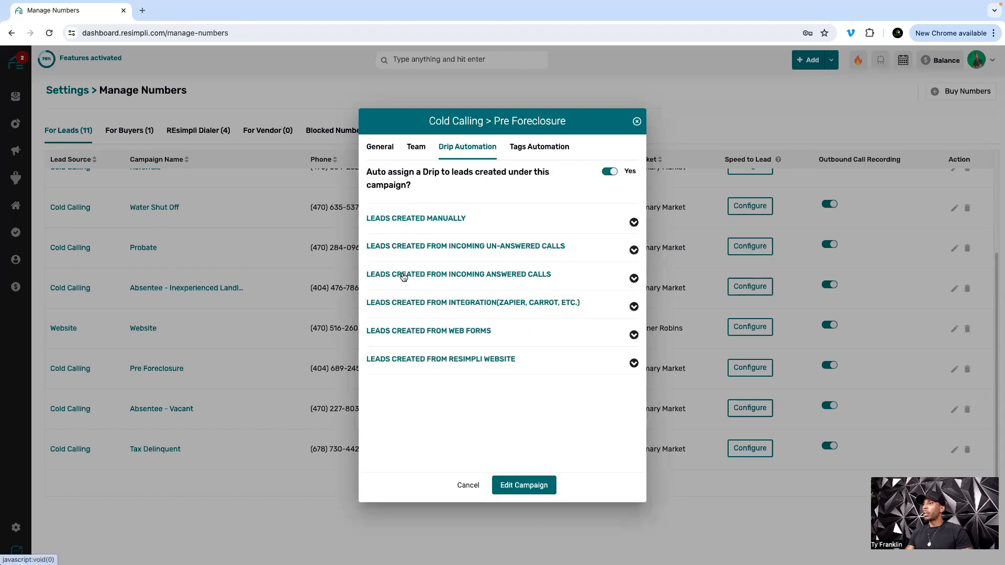
# Step: Enable drip automation for leads created from incoming unanswered calls, using Missed Incoming Call Drip as the auto follow-up sequence
pyautogui.click(634, 250)
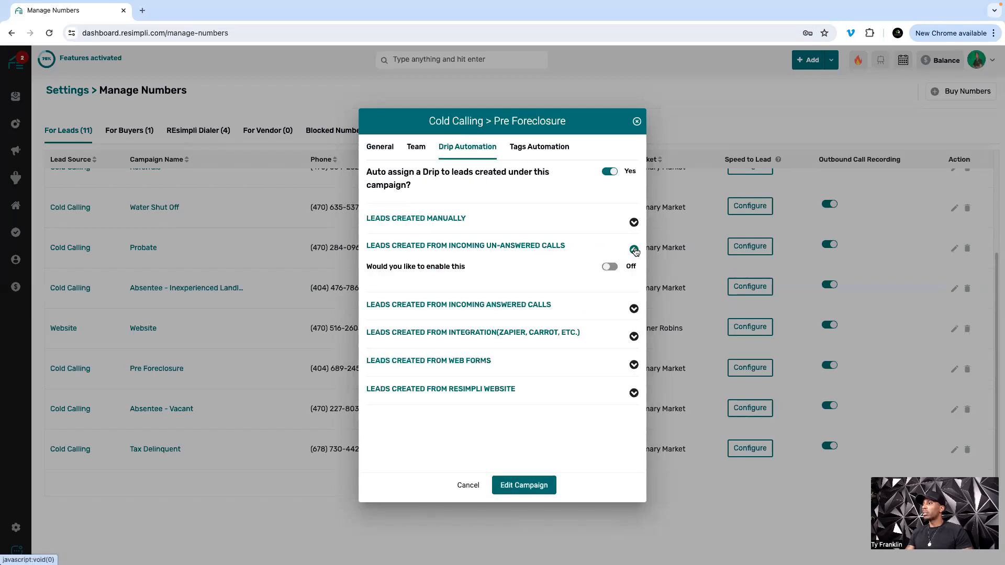
pyautogui.click(609, 267)
pyautogui.click(473, 305)
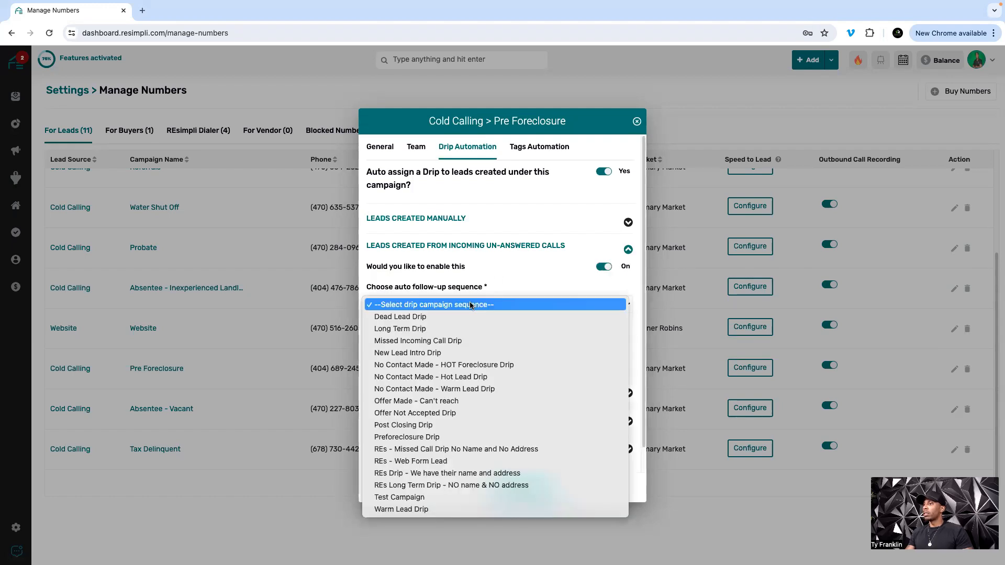
pyautogui.click(425, 340)
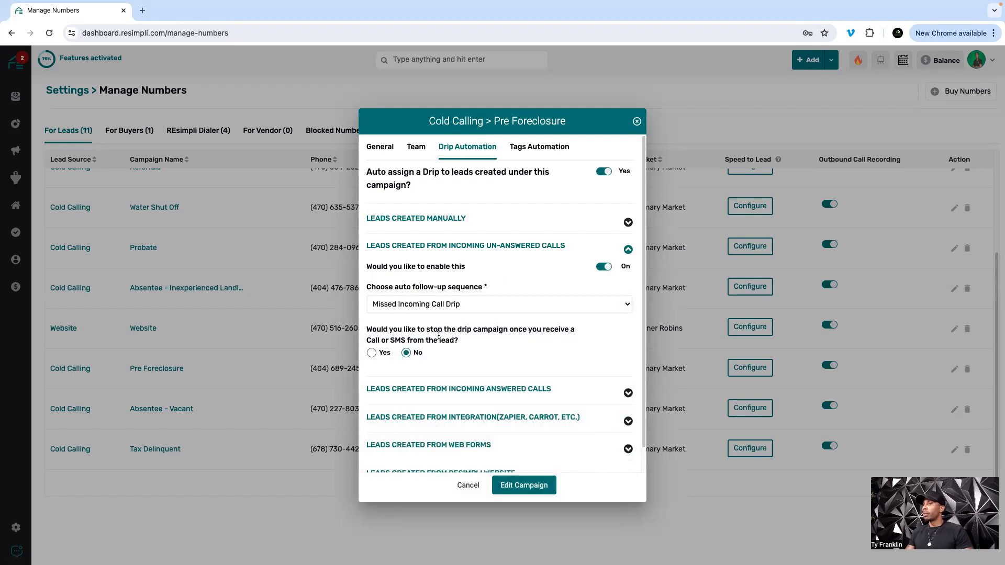
# Step: Set the drip to stop once a call or SMS is received from the lead and save the Pre Foreclosure campaign
pyautogui.moveTo(426, 330); pyautogui.dragTo(506, 332)
pyautogui.click(505, 331)
pyautogui.click(372, 353)
pyautogui.click(524, 485)
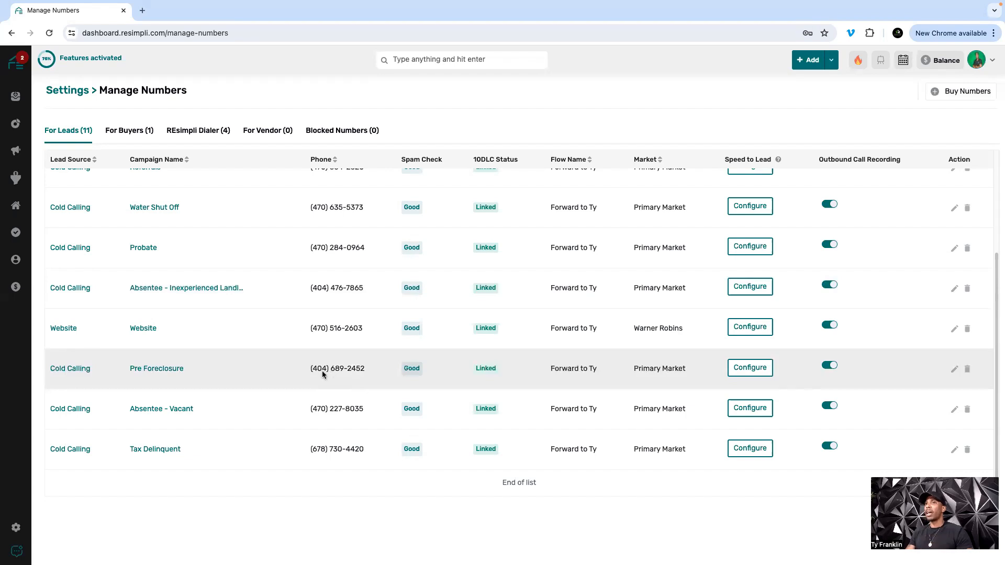
# Step: Return to the main dashboard
pyautogui.click(16, 63)
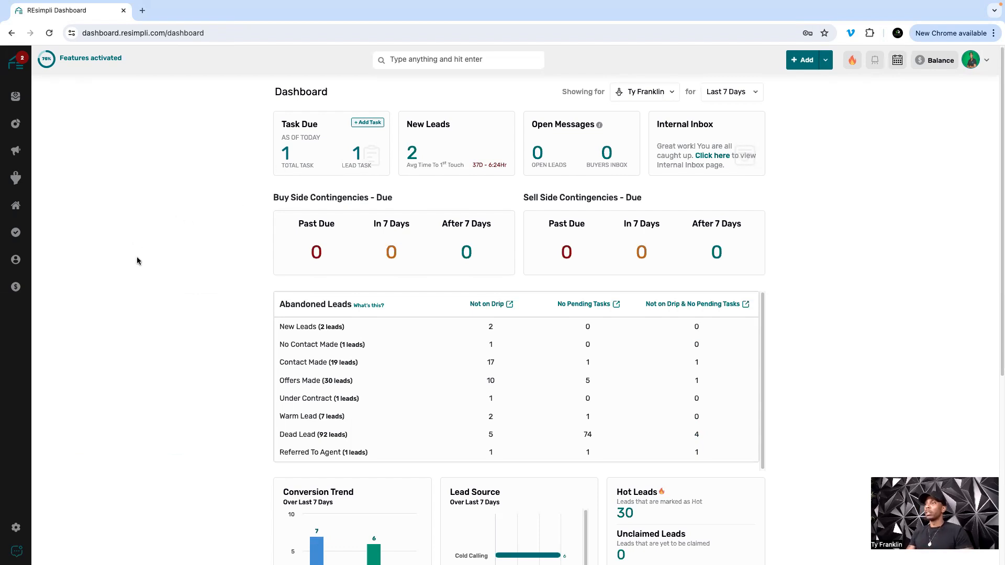
# Step: Open the inbox and look through the list of incoming SMS and call conversations
pyautogui.moveTo(19, 296)
pyautogui.click(15, 96)
pyautogui.click(287, 175)
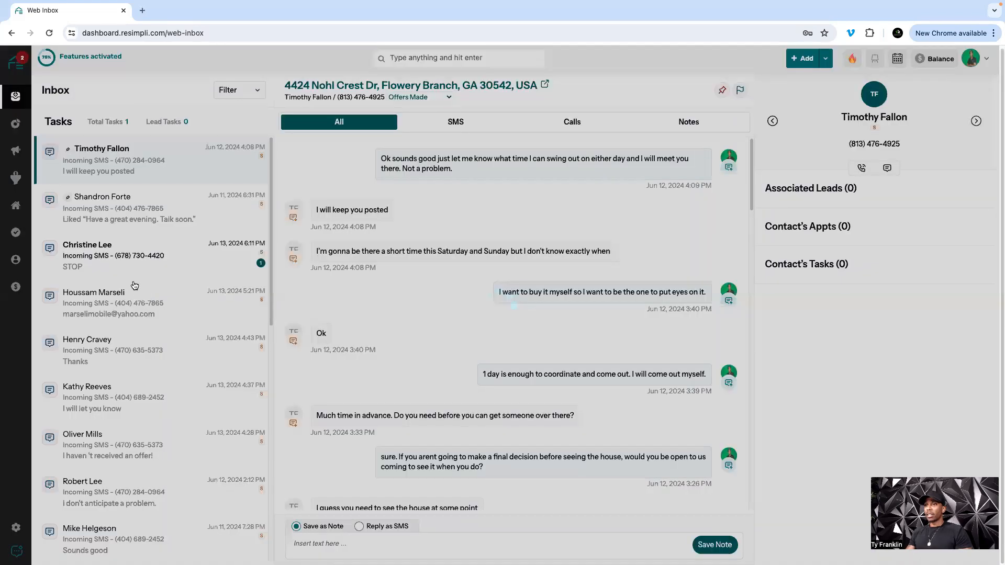
pyautogui.scroll(-1, 133, 295)
pyautogui.scroll(-4, 133, 296)
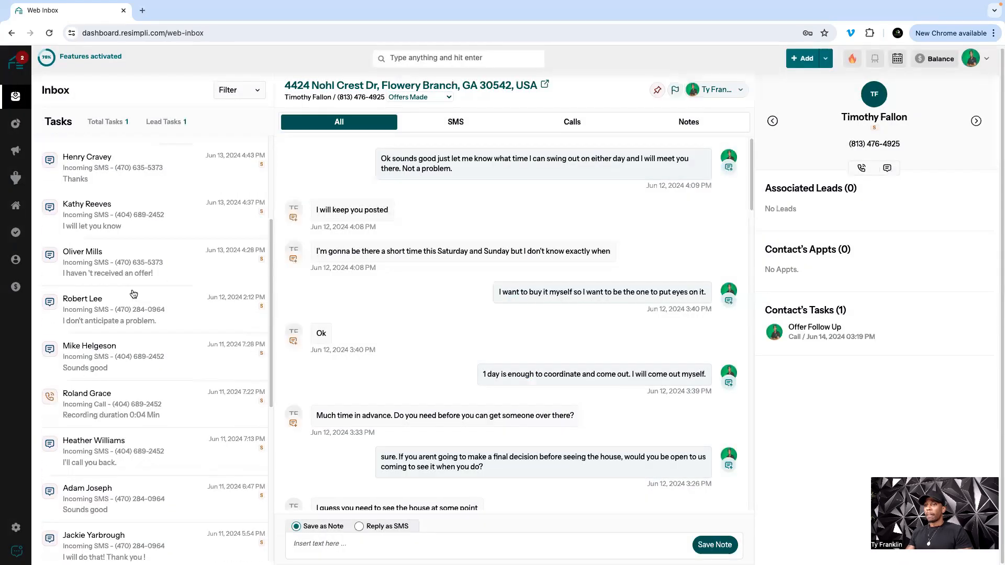
pyautogui.scroll(4, 134, 295)
pyautogui.scroll(-10, 132, 296)
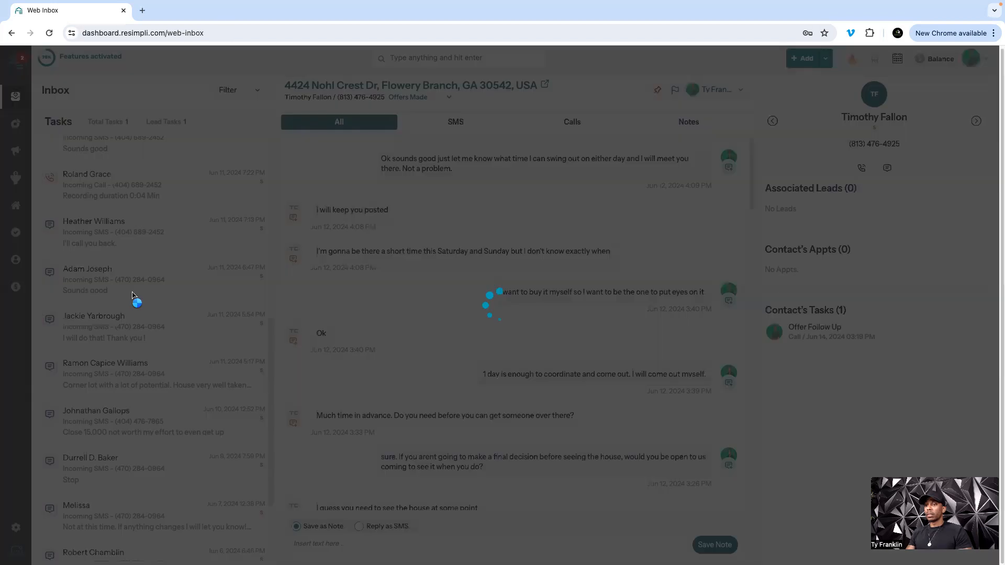
pyautogui.scroll(1, 131, 296)
pyautogui.scroll(-1, 132, 296)
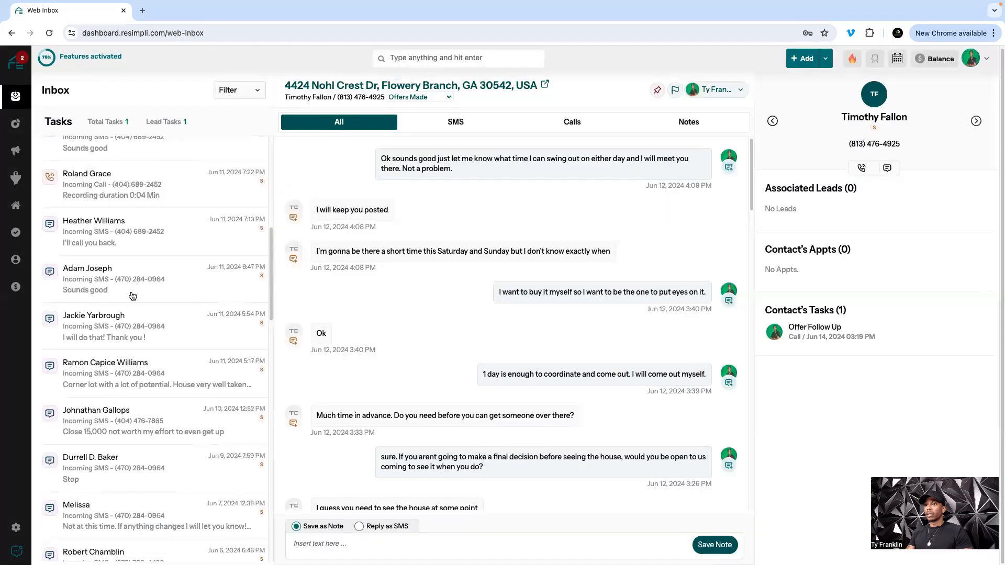
pyautogui.scroll(-3, 132, 297)
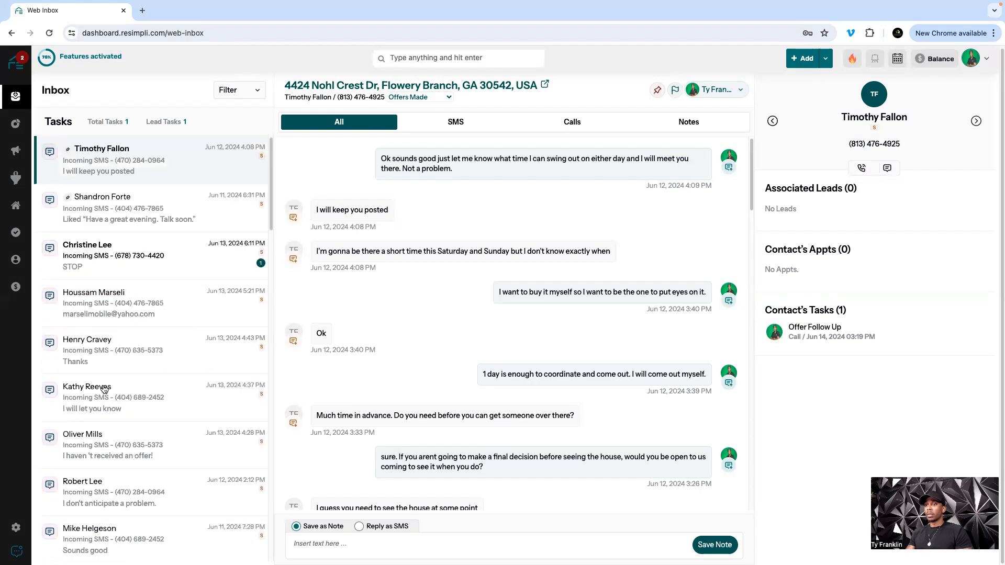
# Step: Open the June 13 conversation "I haven't received an offer!" and examine the automated cash-offer follow-up text sent before the reply
pyautogui.click(184, 455)
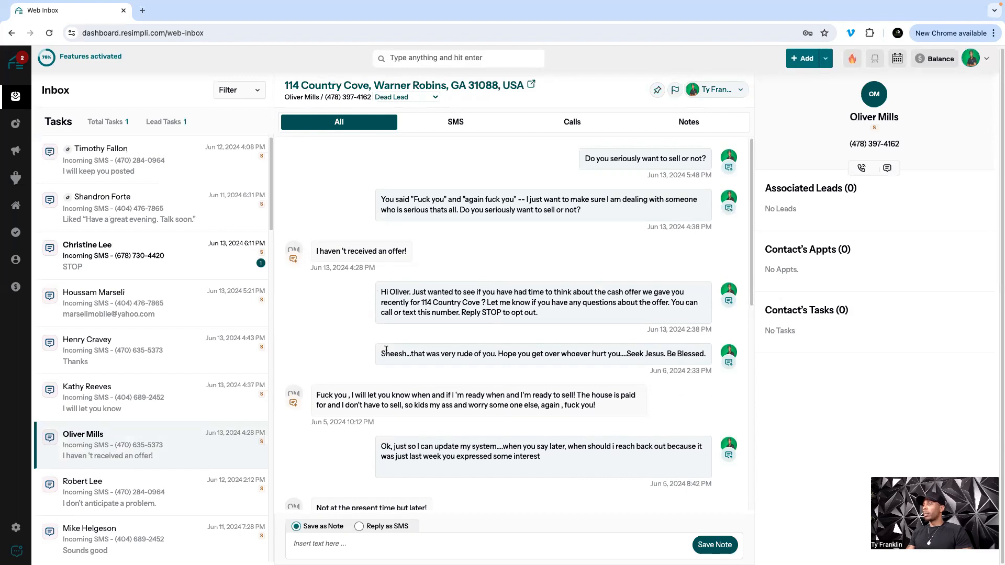
pyautogui.moveTo(386, 352); pyautogui.dragTo(492, 354)
pyautogui.click(553, 354)
pyautogui.tripleClick(391, 290)
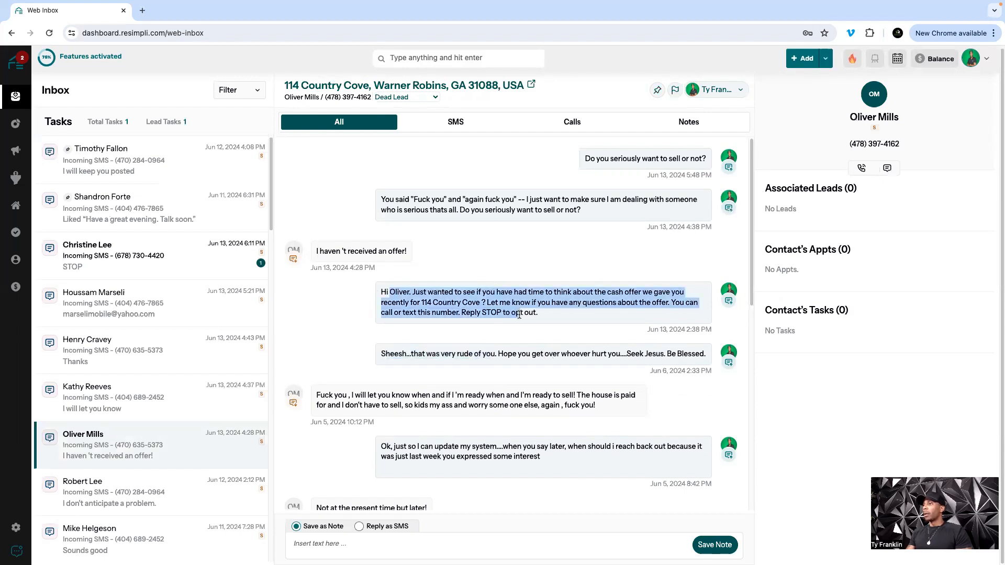
pyautogui.click(422, 297)
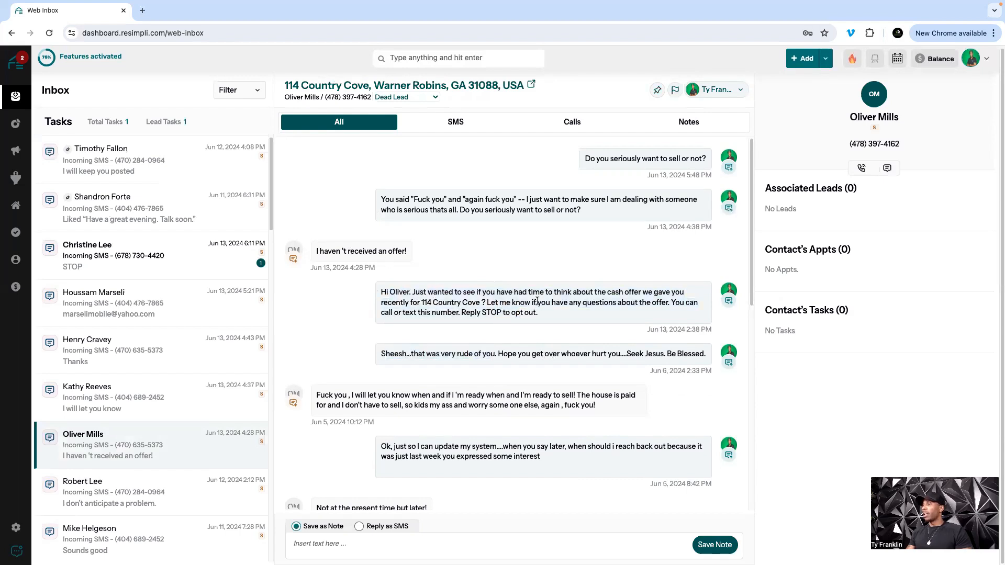
# Step: Open this conversation's lead record and review its communication and notes history
pyautogui.click(531, 86)
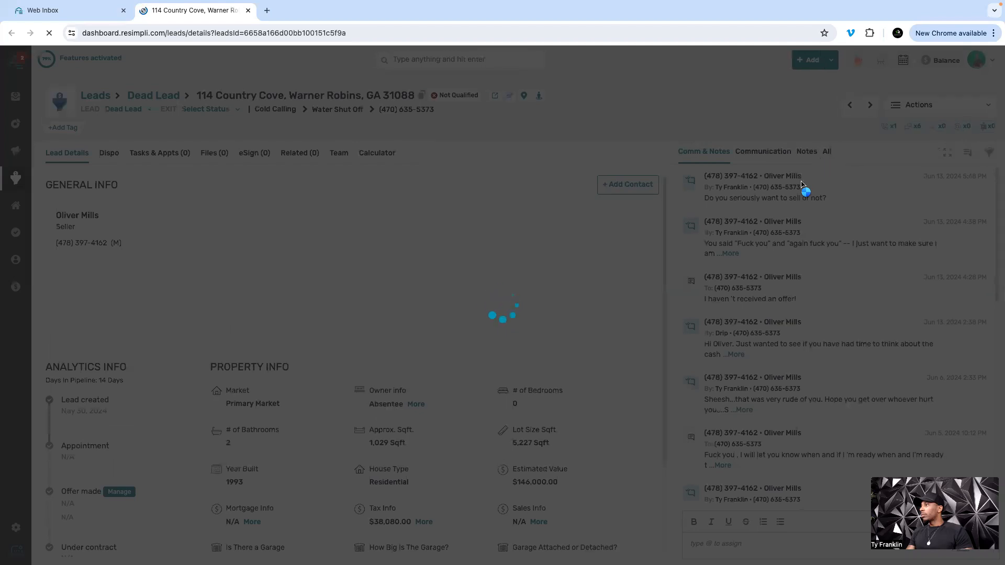
pyautogui.scroll(-1, 792, 294)
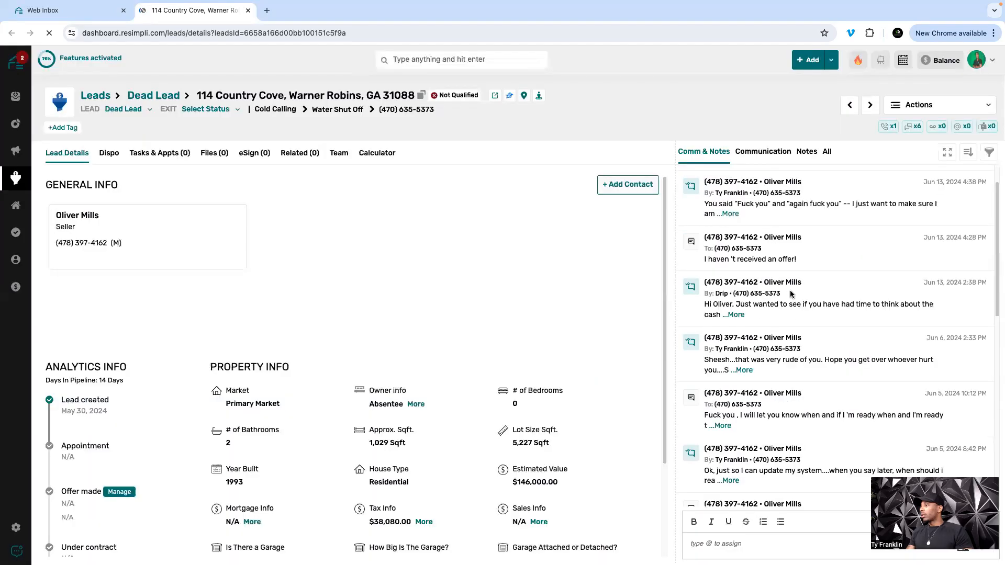
pyautogui.scroll(-5, 791, 294)
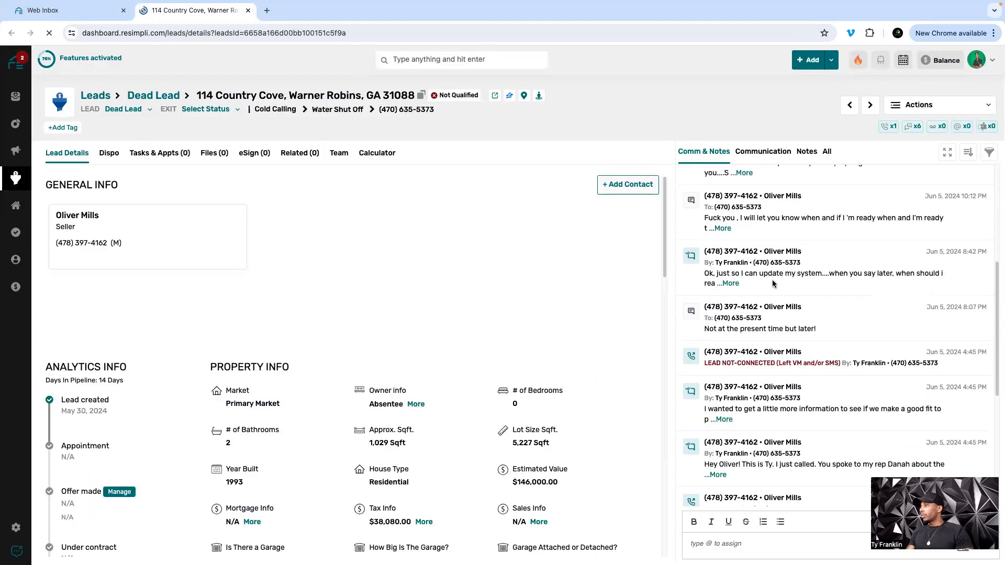
pyautogui.scroll(-2, 741, 341)
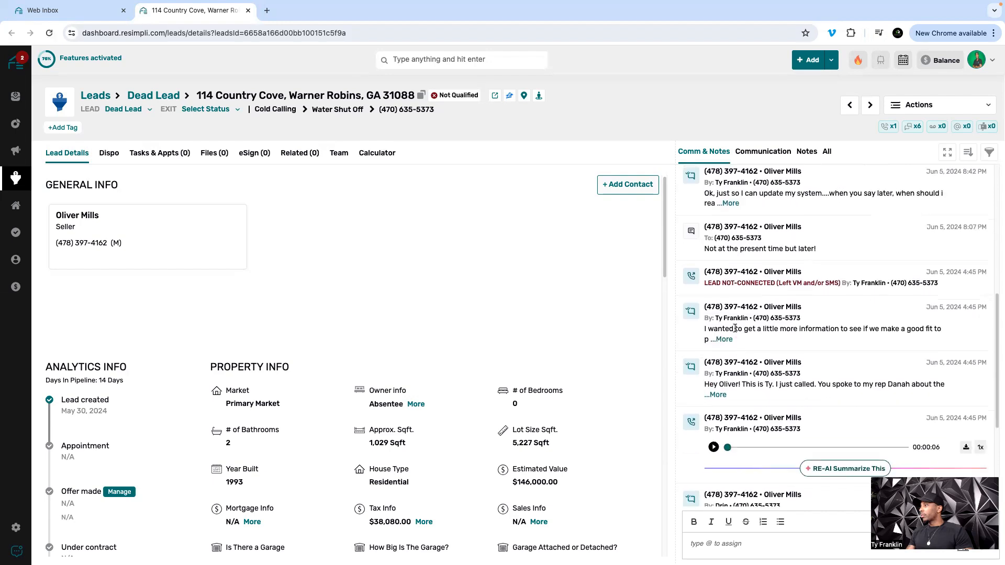
pyautogui.scroll(2, 828, 168)
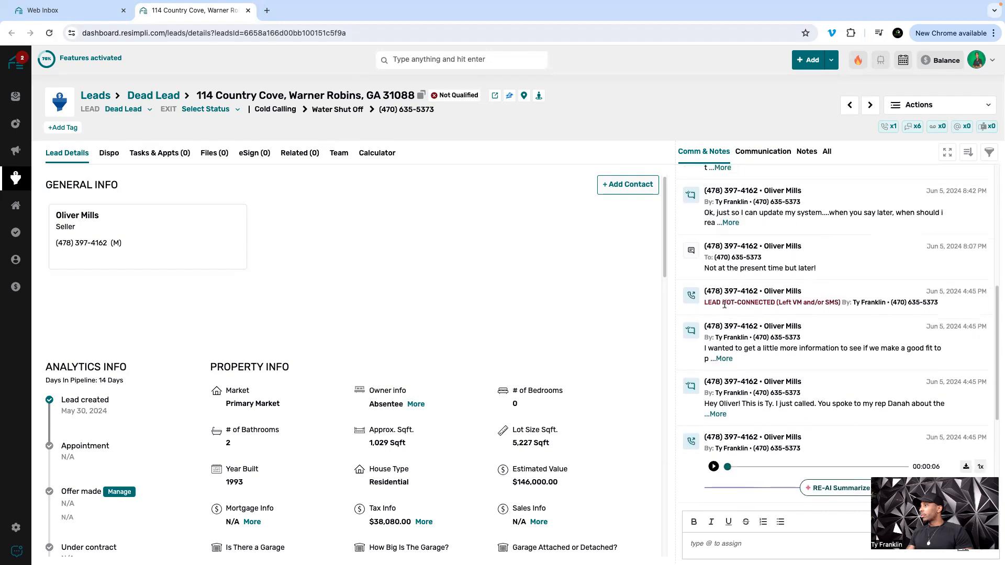
# Step: Show all activity for the lead, check the Set Dead Lead Drip task entry and expand the June 13 drip message
pyautogui.click(828, 152)
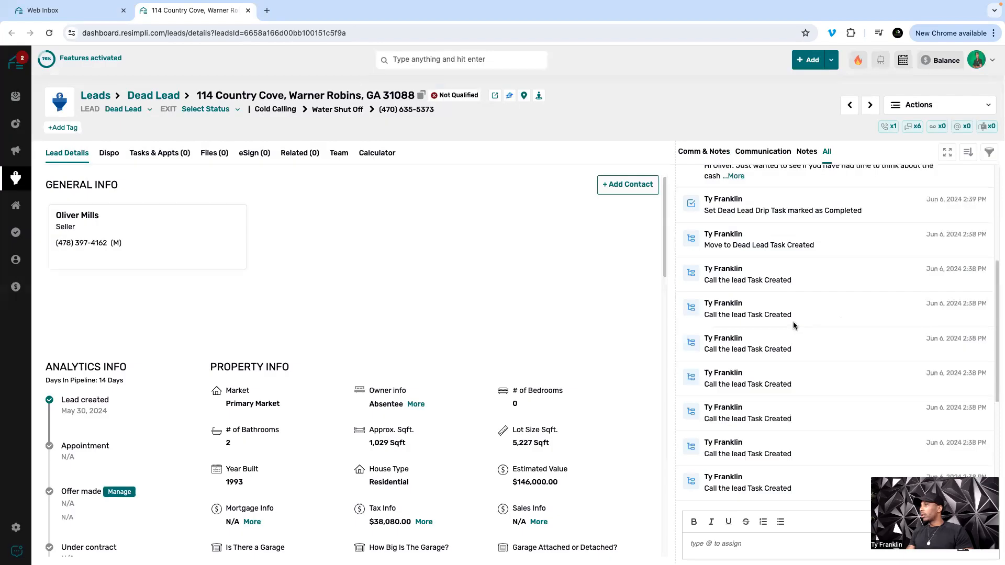
pyautogui.scroll(5, 793, 325)
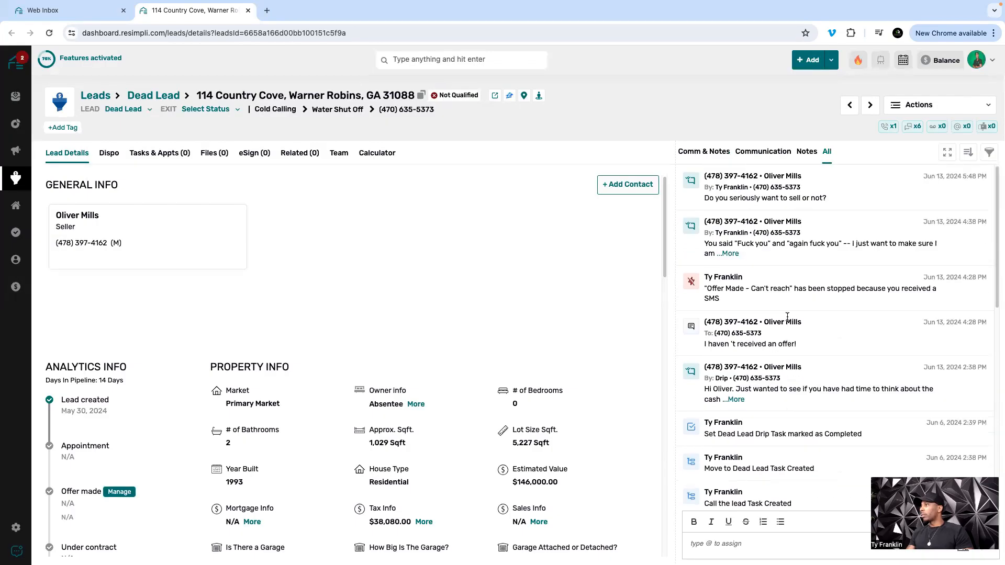
pyautogui.scroll(-2, 787, 317)
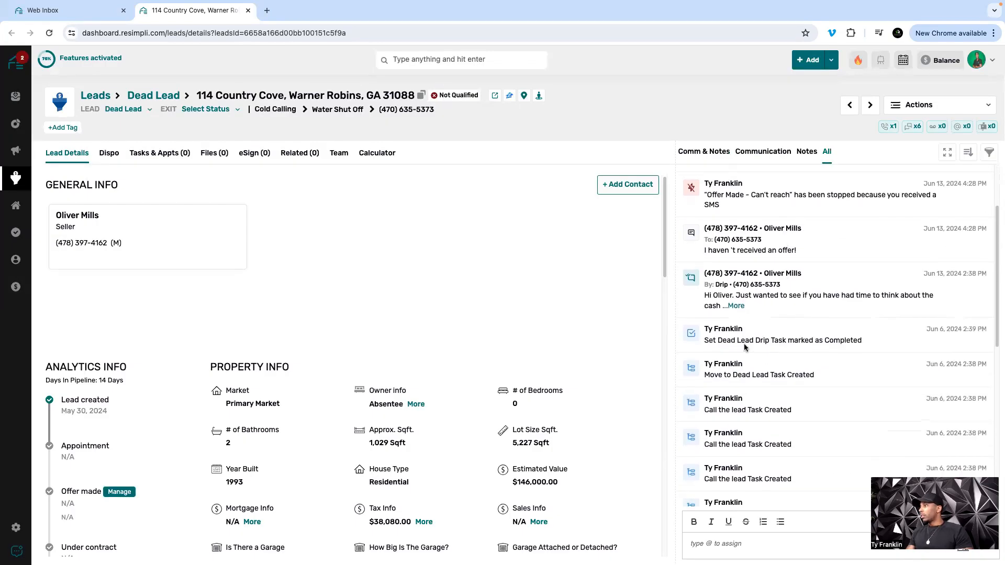
pyautogui.moveTo(709, 341); pyautogui.dragTo(872, 346)
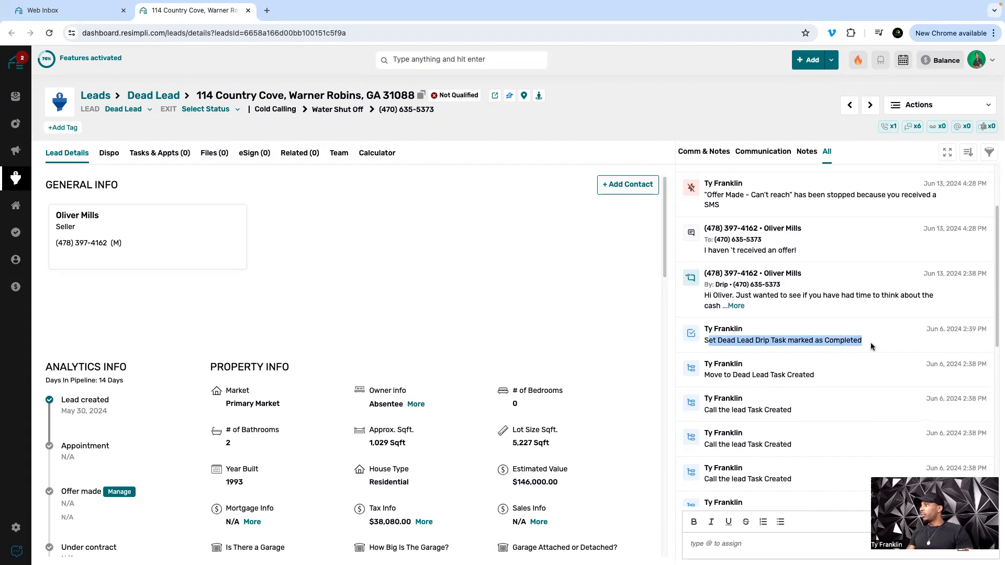
pyautogui.click(939, 328)
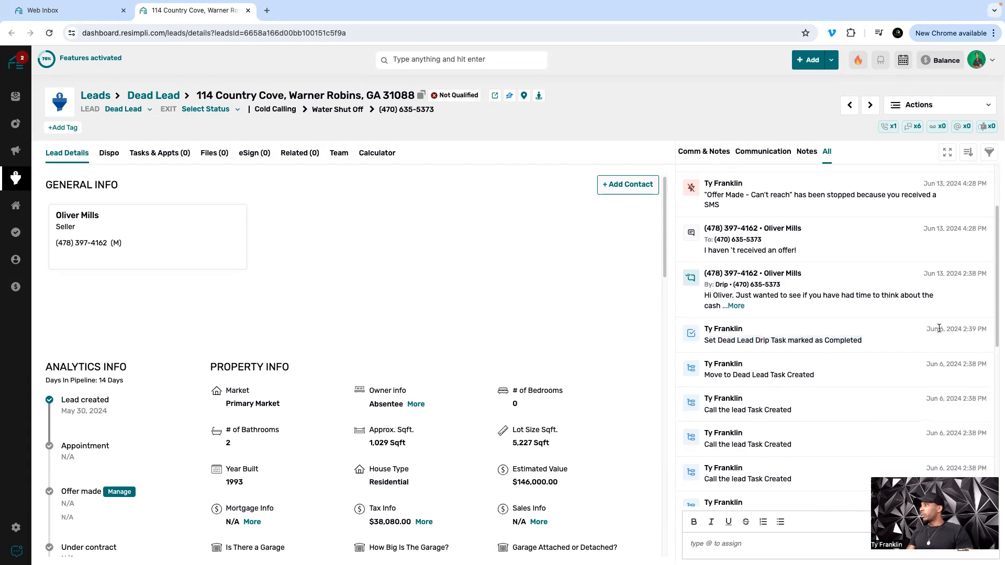
pyautogui.click(735, 305)
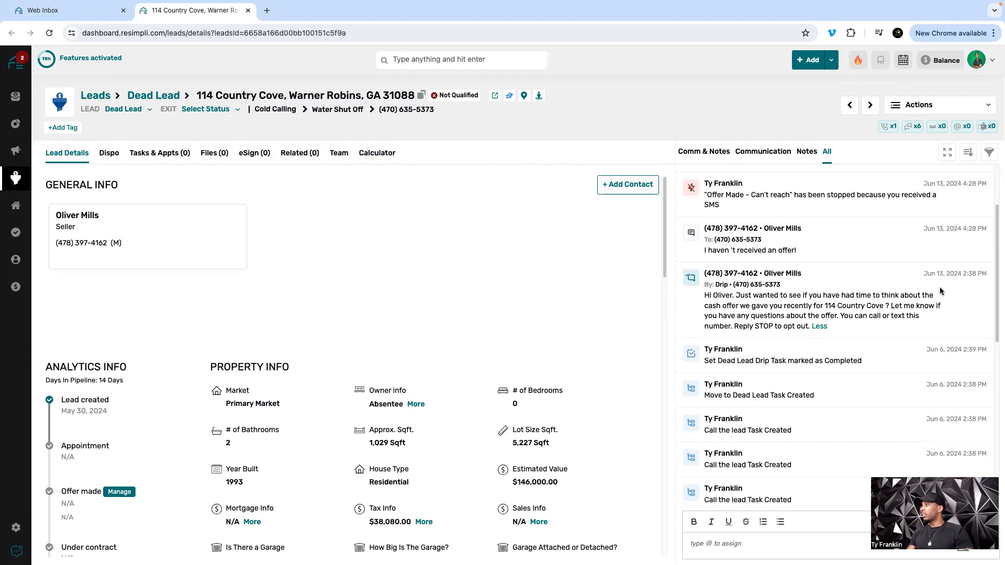
# Step: Examine the seller's SMS reply and the activity entry about the "Offer Made - Can't reach" drip
pyautogui.scroll(1, 725, 279)
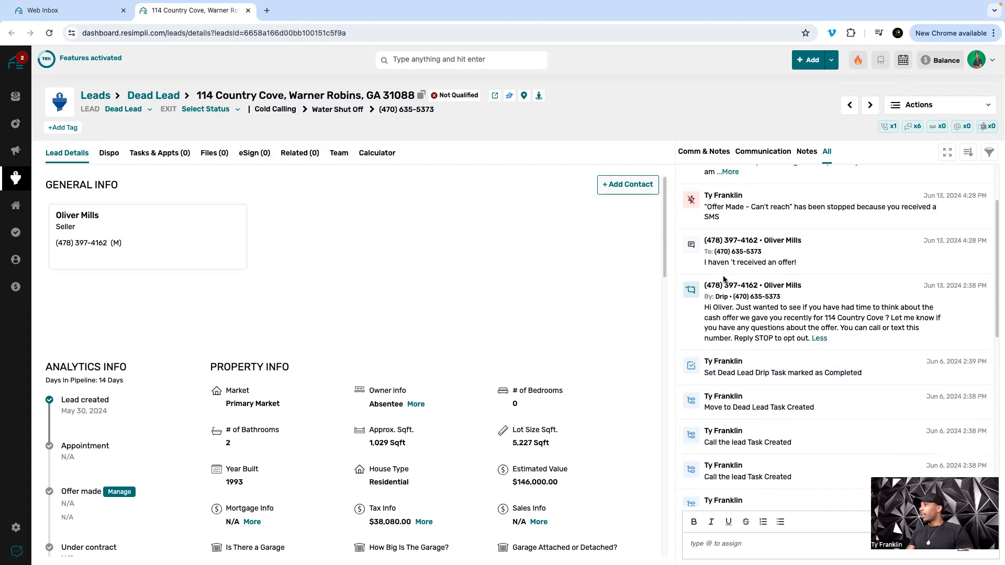
pyautogui.moveTo(736, 262); pyautogui.dragTo(797, 273)
pyautogui.click(785, 272)
pyautogui.scroll(2, 765, 277)
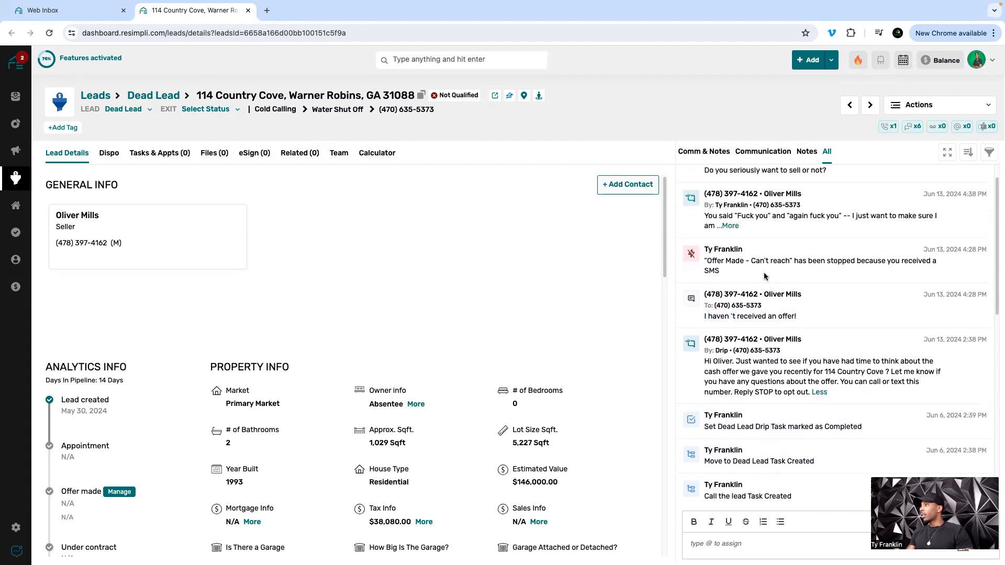
pyautogui.click(736, 262)
pyautogui.moveTo(716, 260); pyautogui.dragTo(785, 270)
pyautogui.click(795, 262)
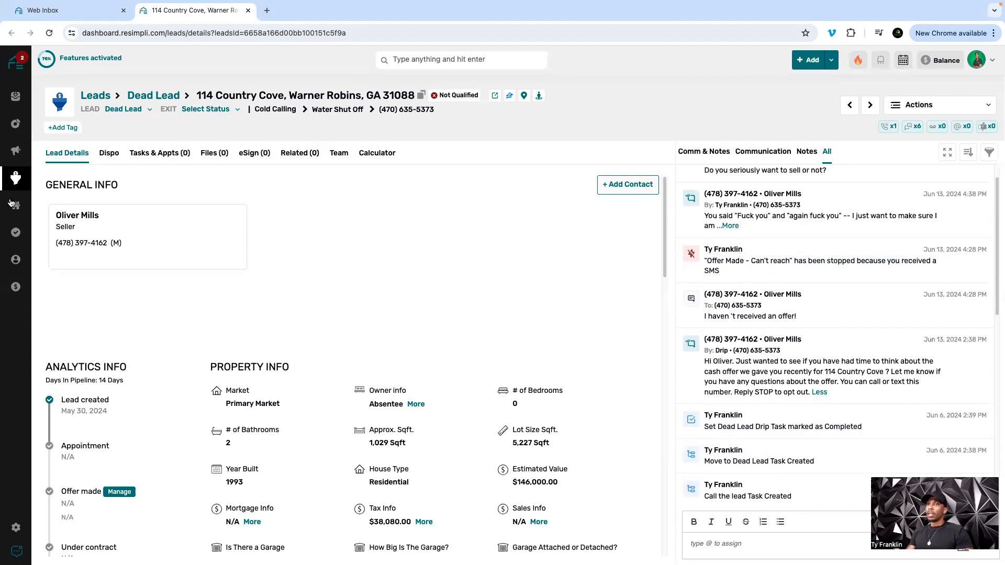
# Step: Return to the inbox and open the lead record of the June 13 conversation ending in "Thanks"
pyautogui.click(13, 103)
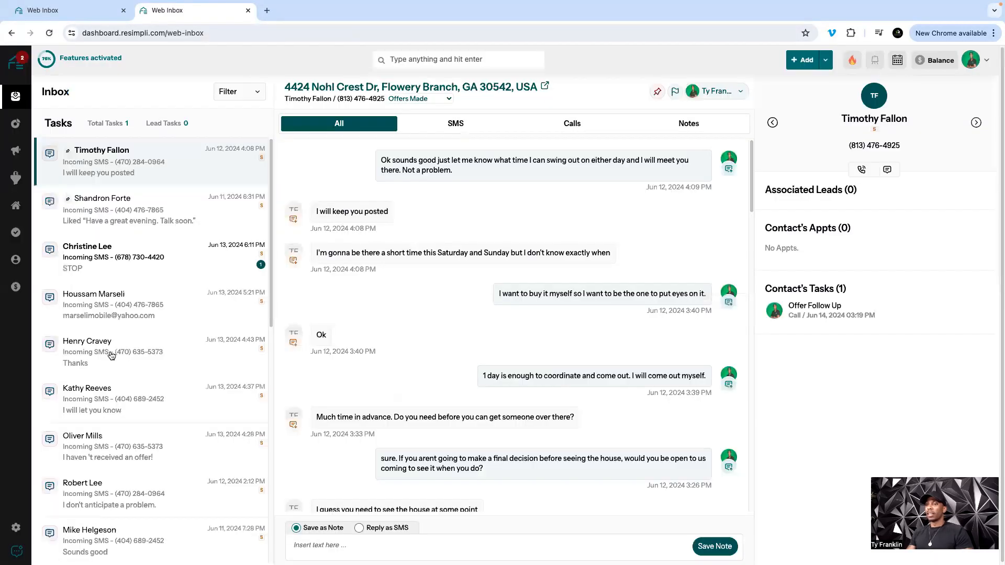
pyautogui.click(109, 355)
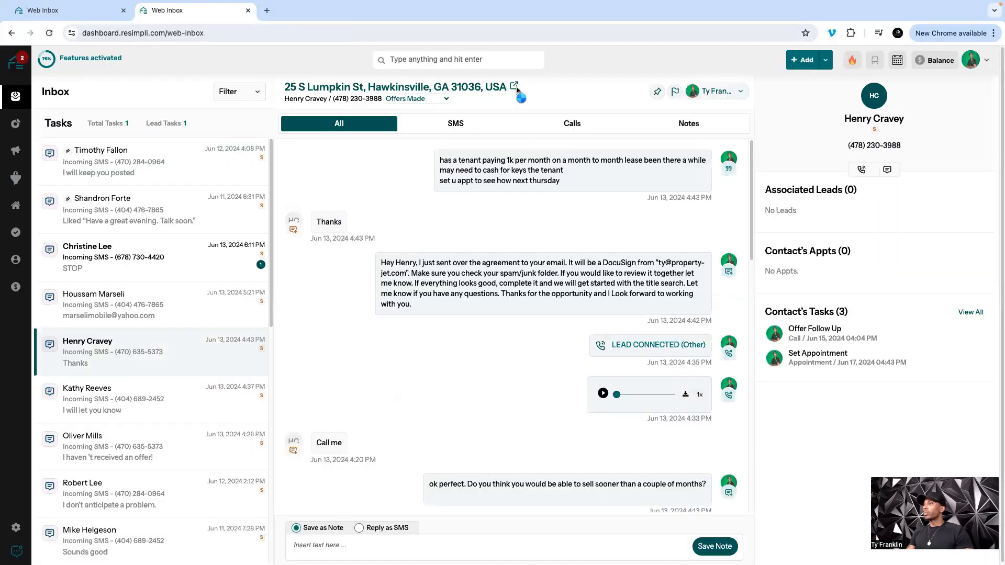
pyautogui.click(513, 86)
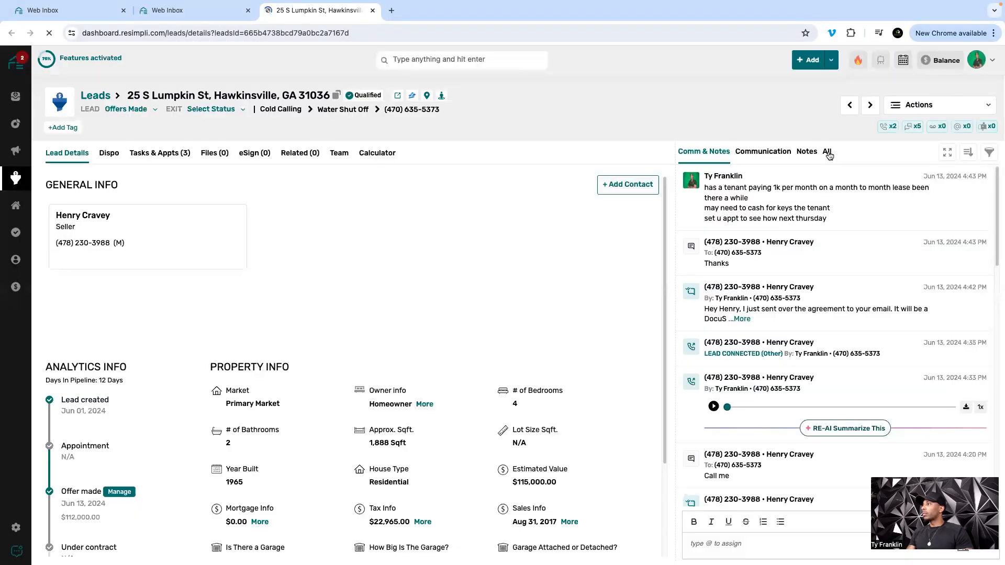
# Step: Show all activity for this lead and trace the history back to the start of the "No Contact Made - Warm Lead Drip" campaign
pyautogui.click(827, 152)
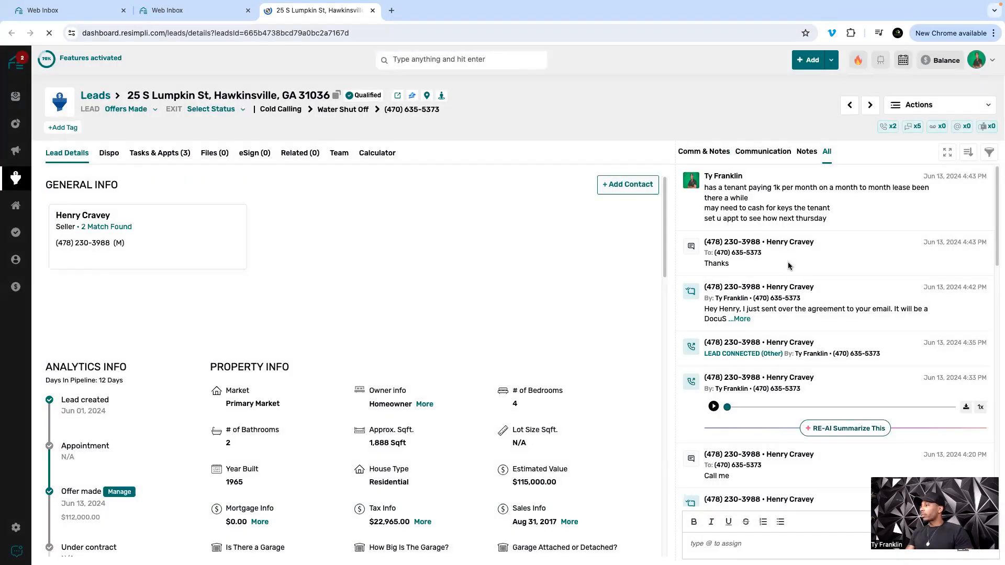
pyautogui.scroll(-5, 788, 266)
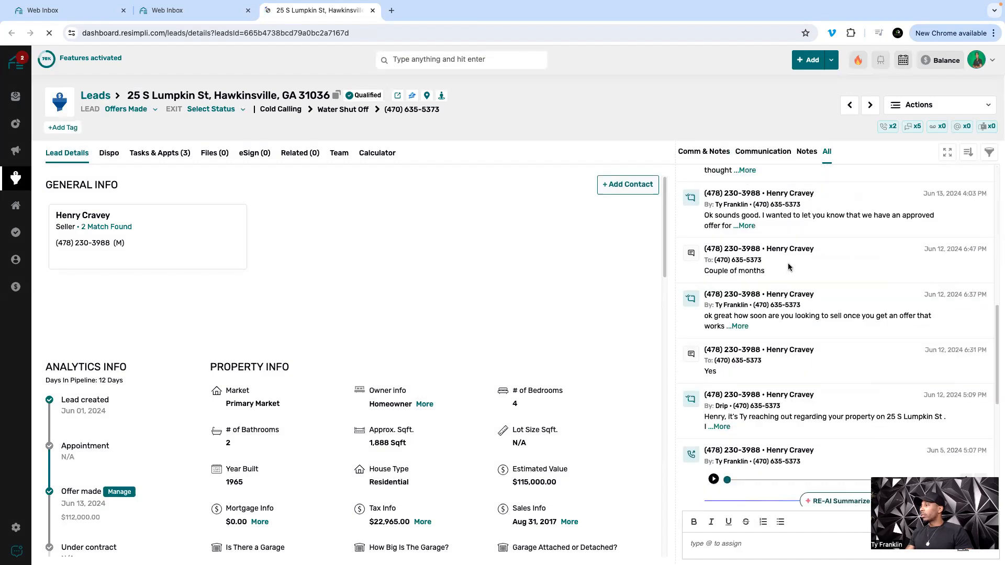
pyautogui.scroll(-5, 789, 268)
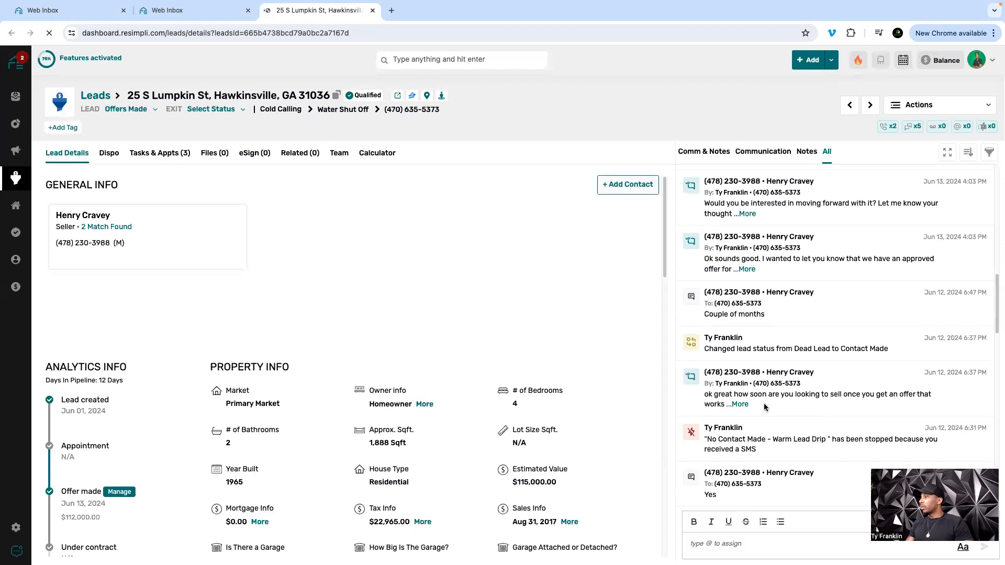
pyautogui.scroll(-4, 765, 407)
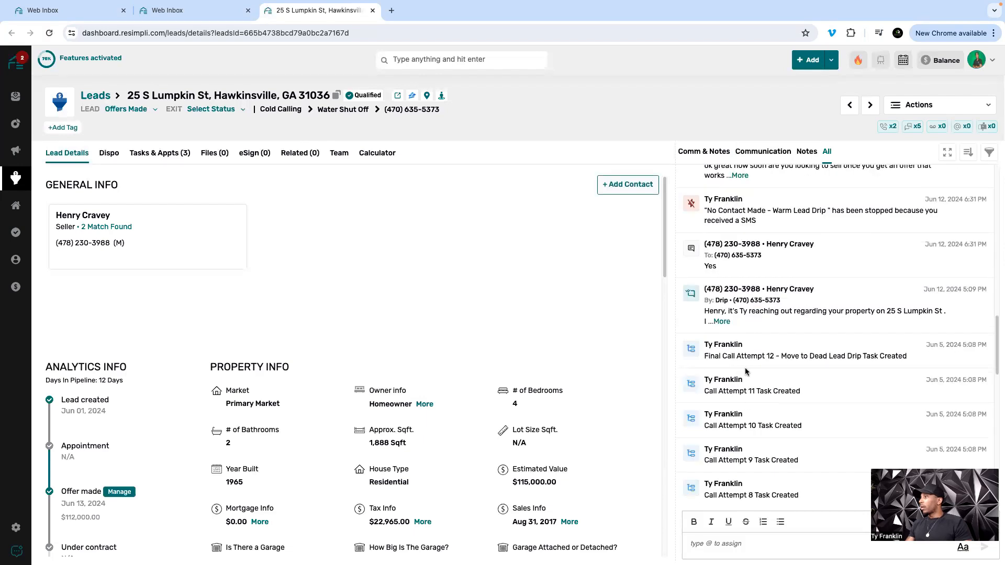
pyautogui.scroll(-2, 761, 407)
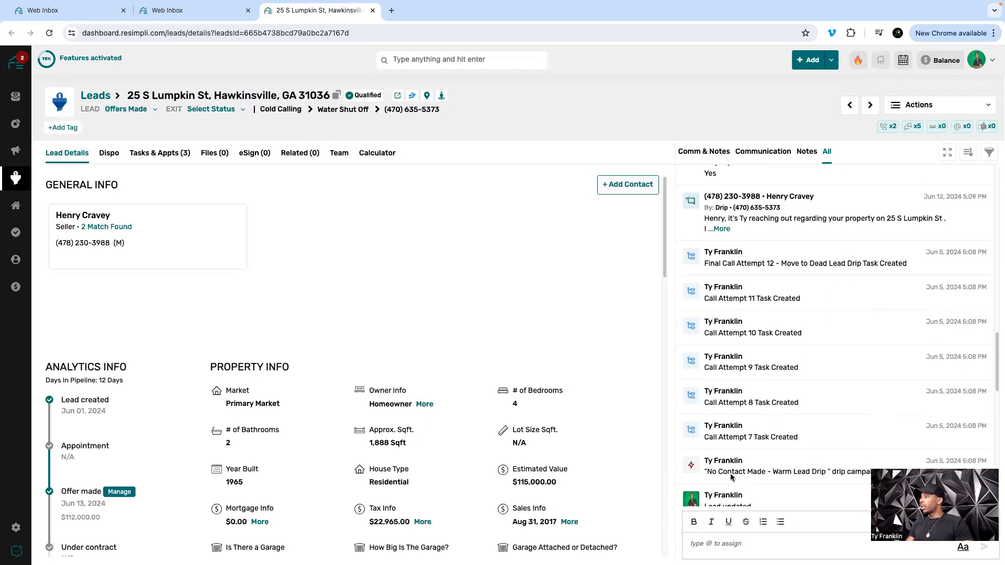
pyautogui.scroll(1, 743, 467)
pyautogui.scroll(-1, 746, 468)
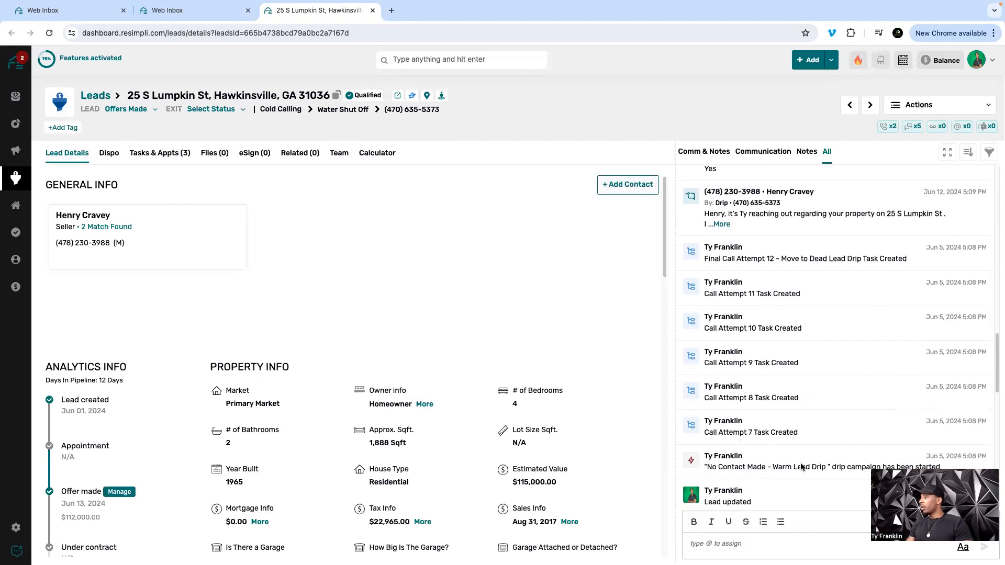
pyautogui.scroll(-1, 793, 463)
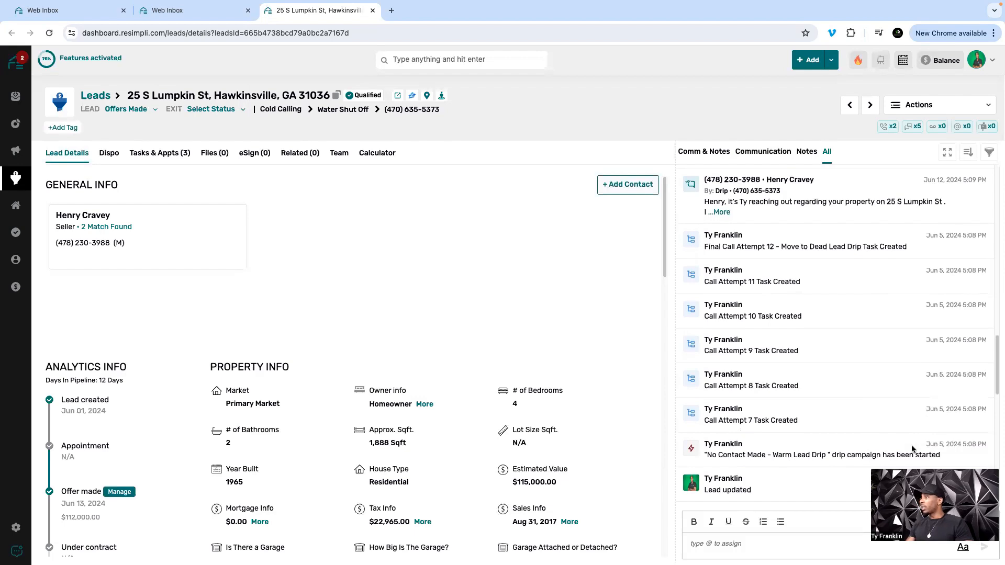
# Step: Expand the June 12 drip message in the lead's activity history to read its full text
pyautogui.scroll(3, 722, 419)
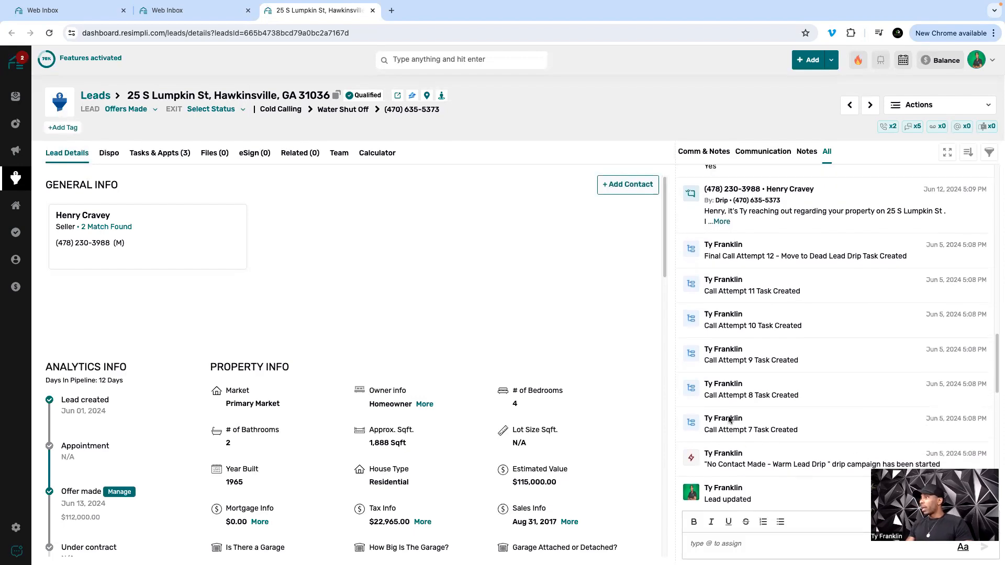
pyautogui.scroll(5, 732, 416)
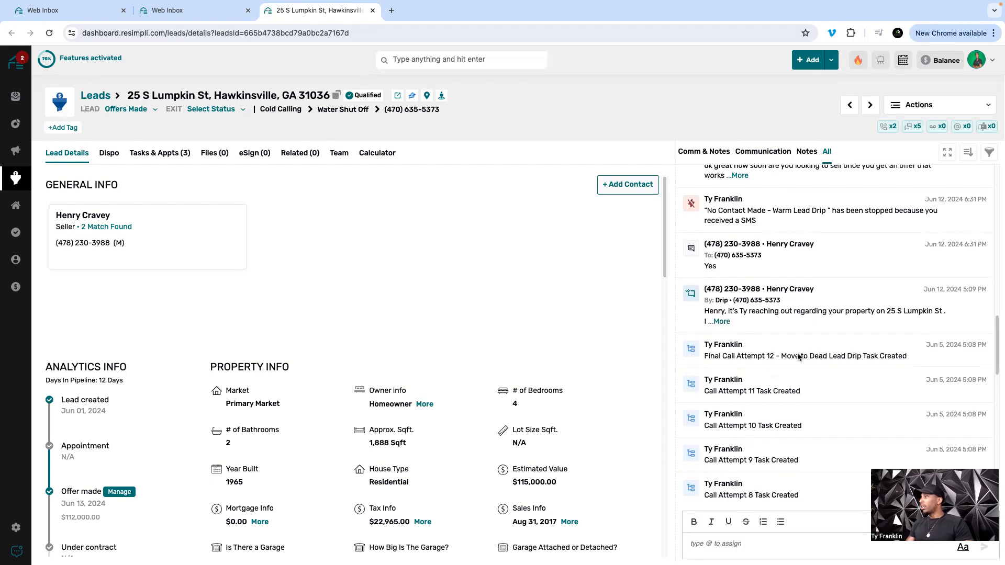
pyautogui.click(726, 323)
pyautogui.scroll(1, 744, 340)
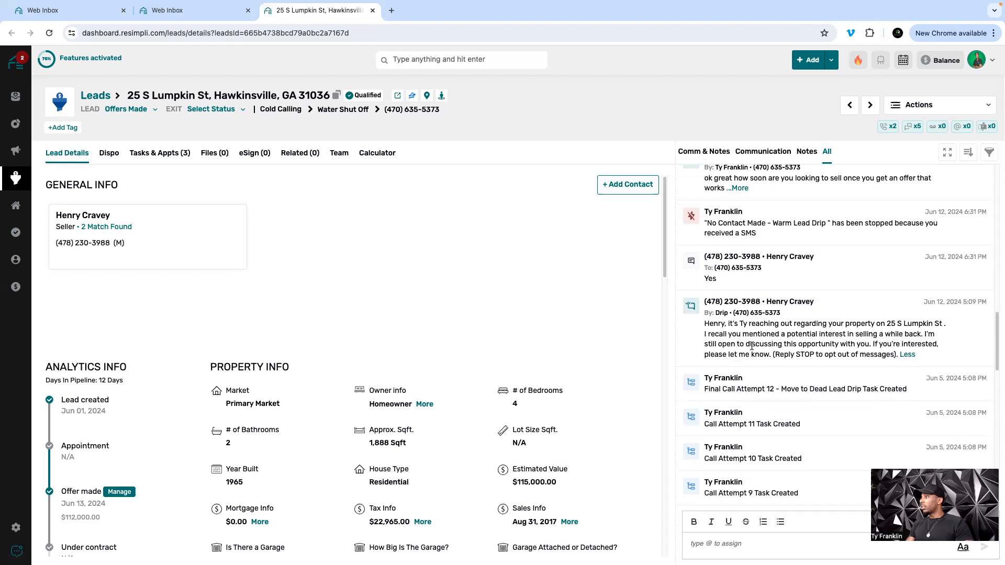
# Step: Highlight and read the opening lines of the June 12 drip message about the seller's potential interest in selling
pyautogui.moveTo(707, 324); pyautogui.dragTo(816, 343)
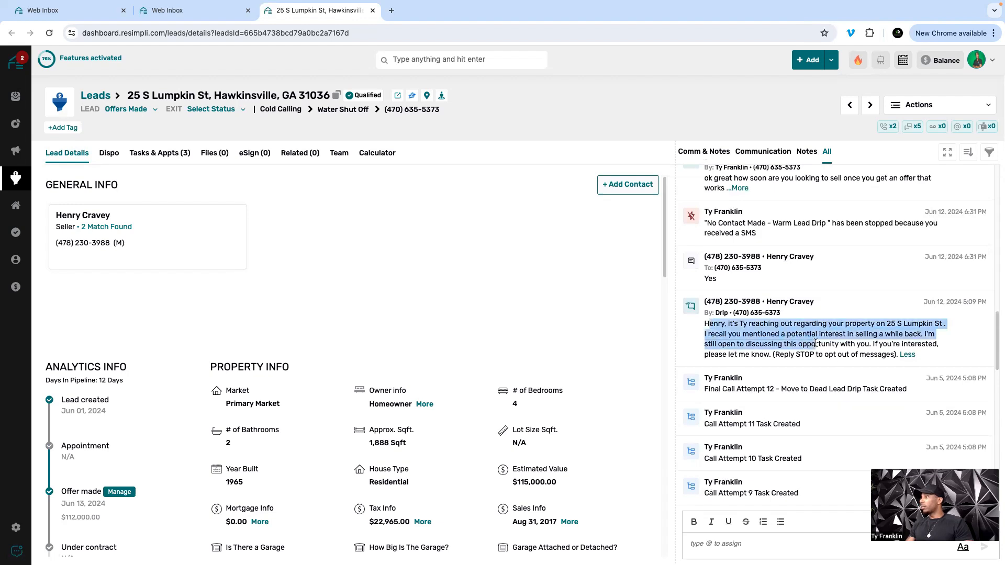
pyautogui.click(763, 336)
pyautogui.moveTo(710, 323); pyautogui.dragTo(867, 334)
pyautogui.click(852, 332)
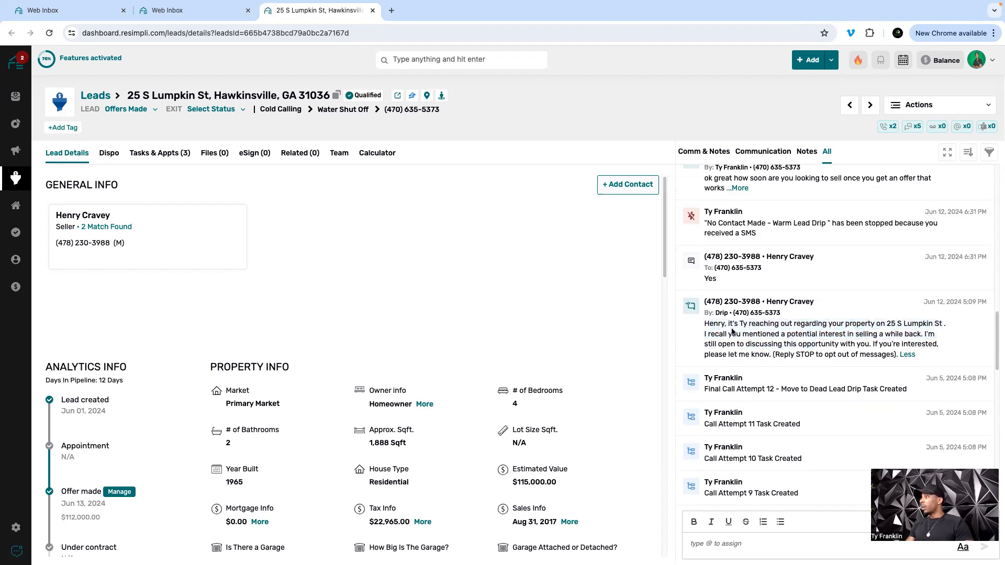
pyautogui.click(851, 331)
pyautogui.moveTo(744, 326); pyautogui.dragTo(904, 325)
pyautogui.click(780, 330)
# Step: Examine the lead's activity history around the June 12 drip reply and back to the "New Lead Intro Drip" start on June 1
pyautogui.scroll(-1, 759, 334)
pyautogui.scroll(1, 728, 262)
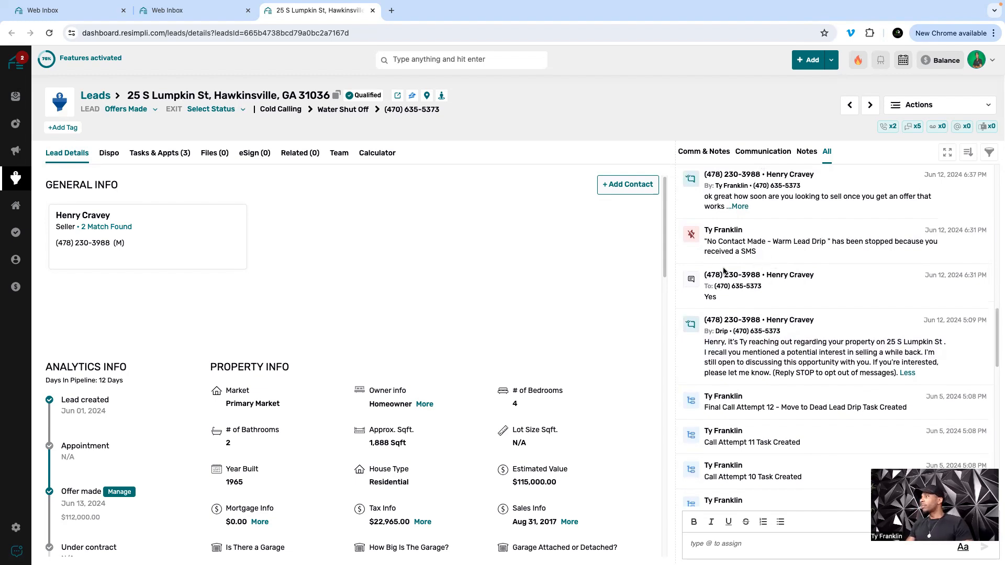
pyautogui.scroll(1, 738, 283)
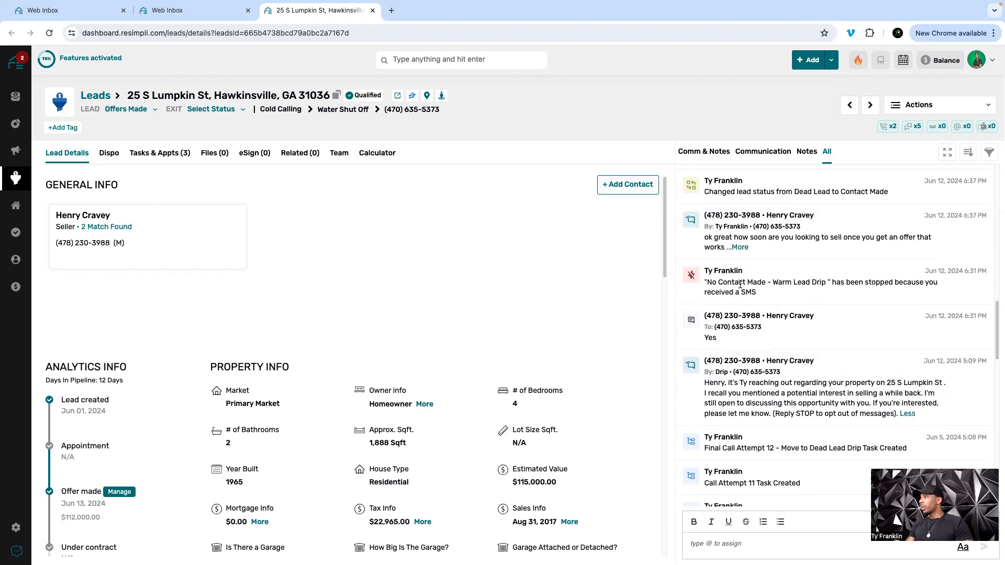
pyautogui.scroll(2, 740, 284)
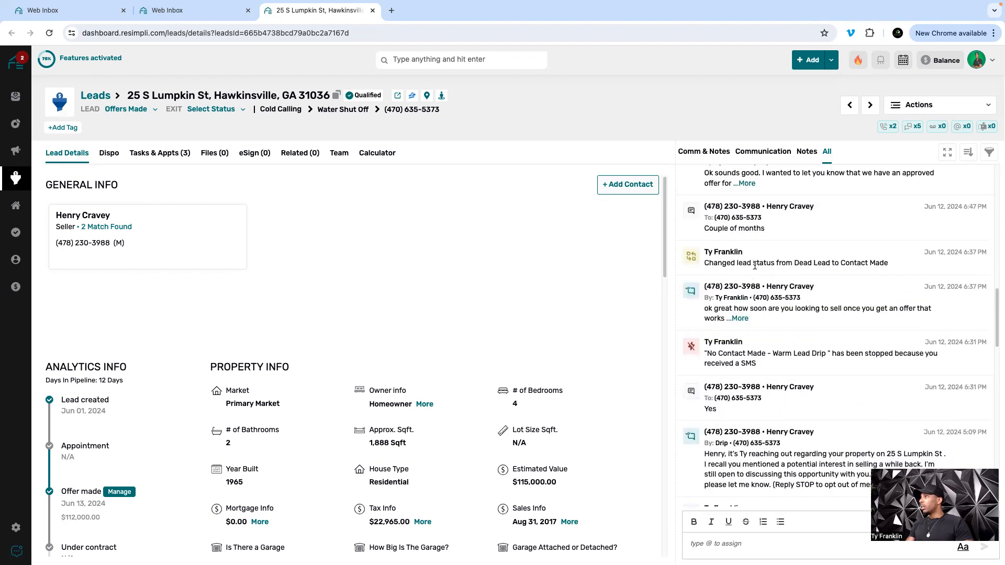
pyautogui.scroll(-5, 749, 266)
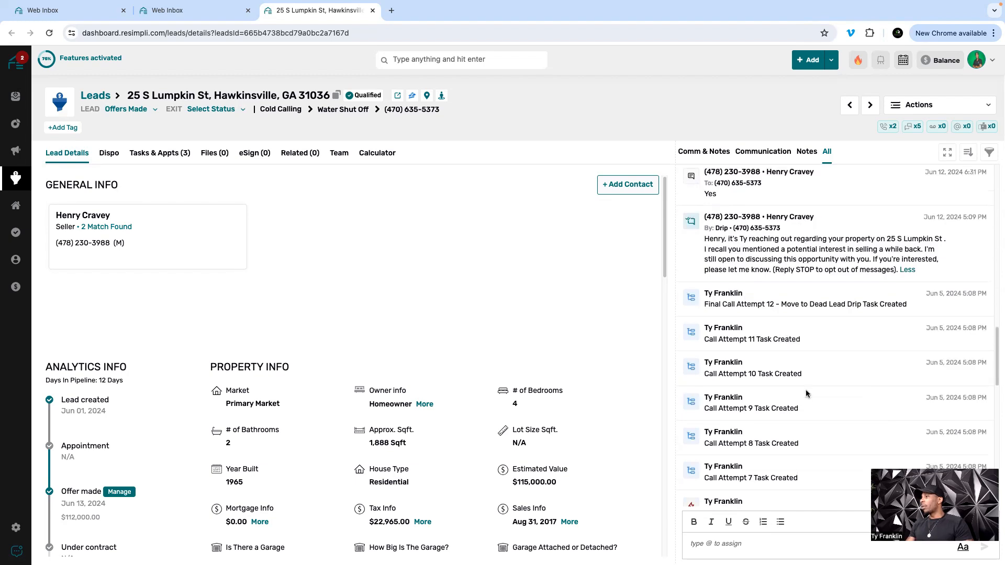
pyautogui.scroll(-10, 775, 335)
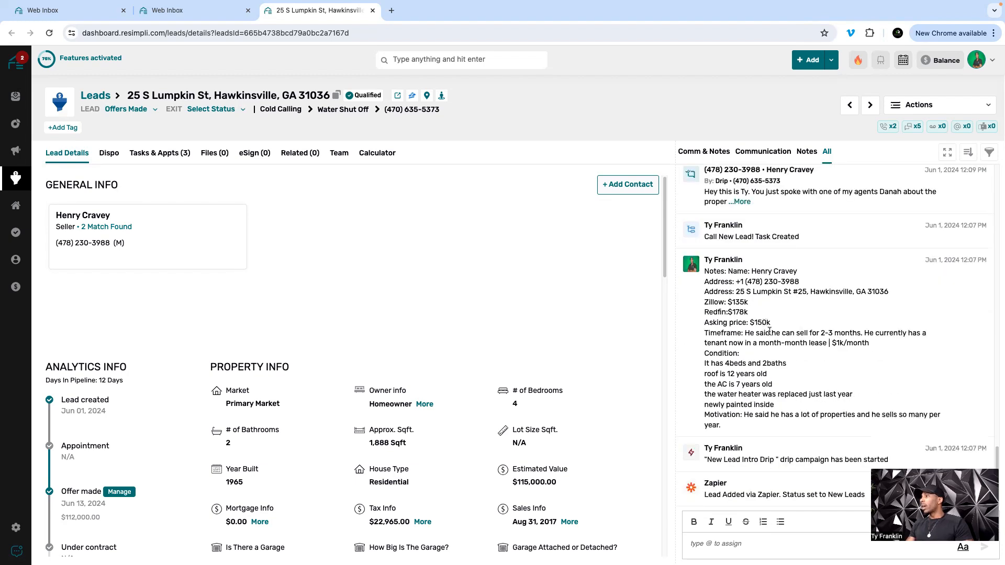
pyautogui.scroll(6, 770, 331)
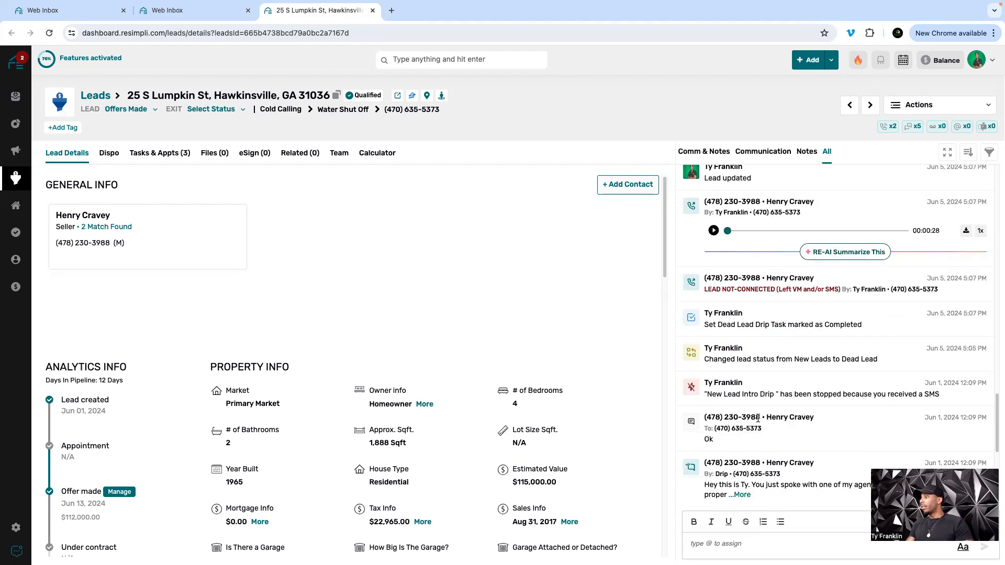
pyautogui.scroll(8, 753, 362)
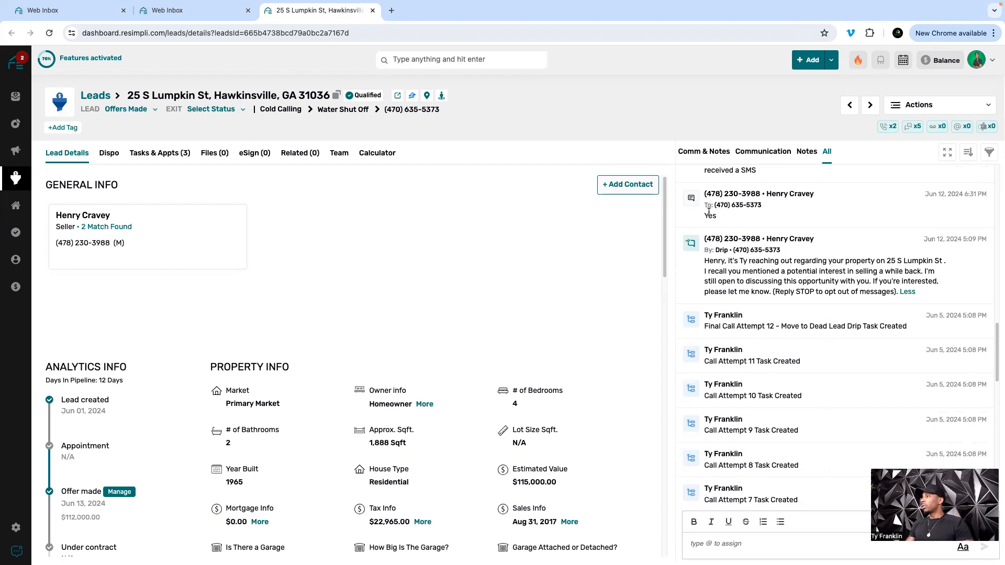
pyautogui.scroll(1, 751, 246)
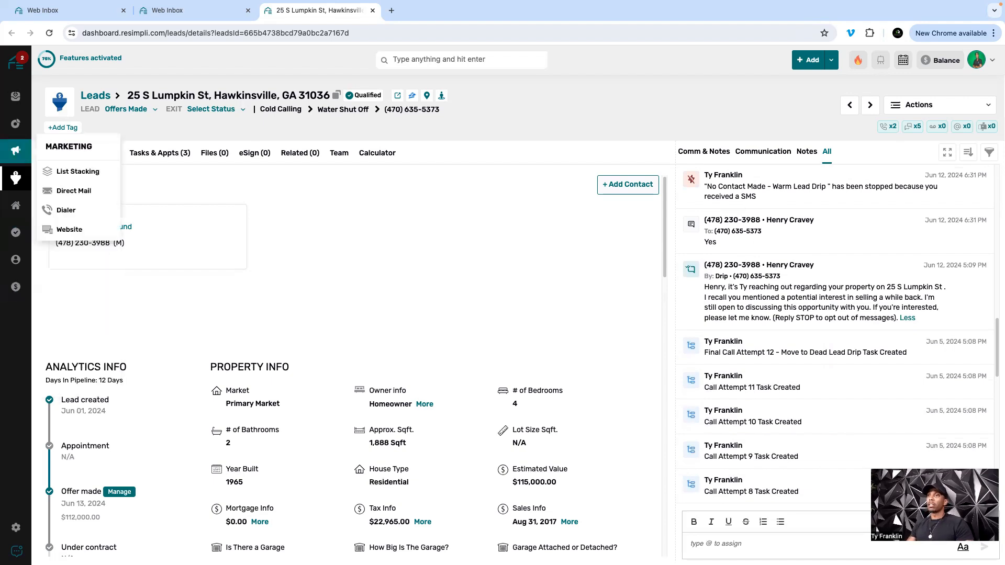
# Step: Leave the lead record and return to the main dashboard
pyautogui.click(23, 68)
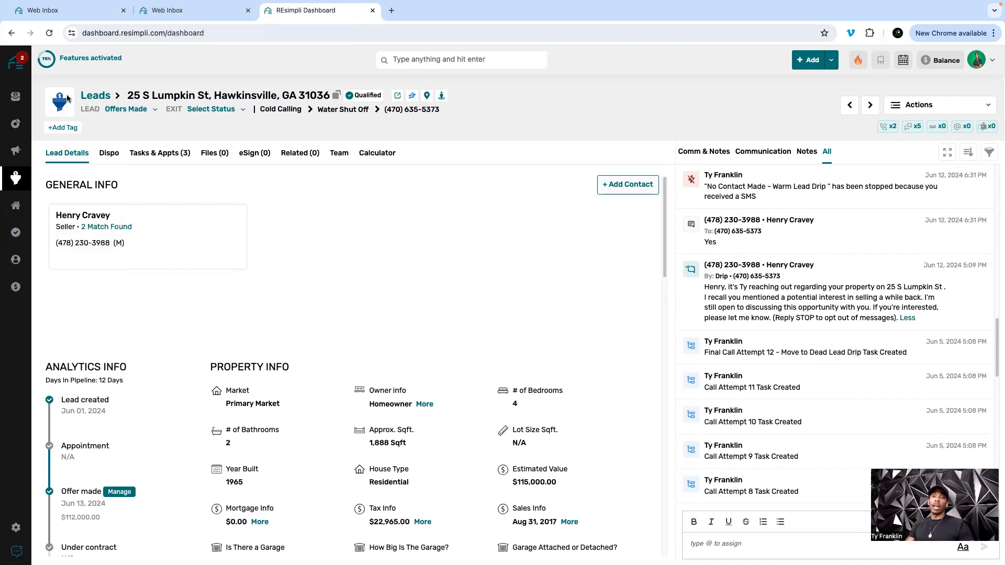